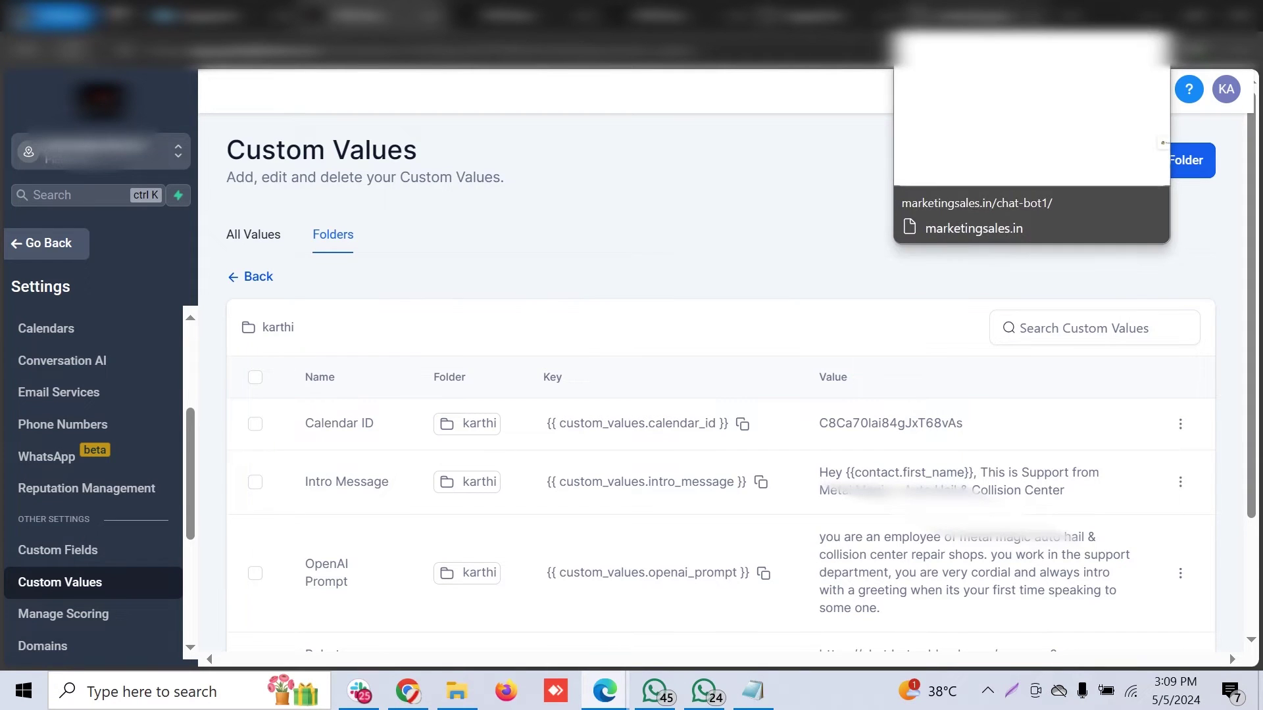
Open the marketingsales.in/chat-bot1 page and send the message "start" to the camera helper chatbot
click(974, 14)
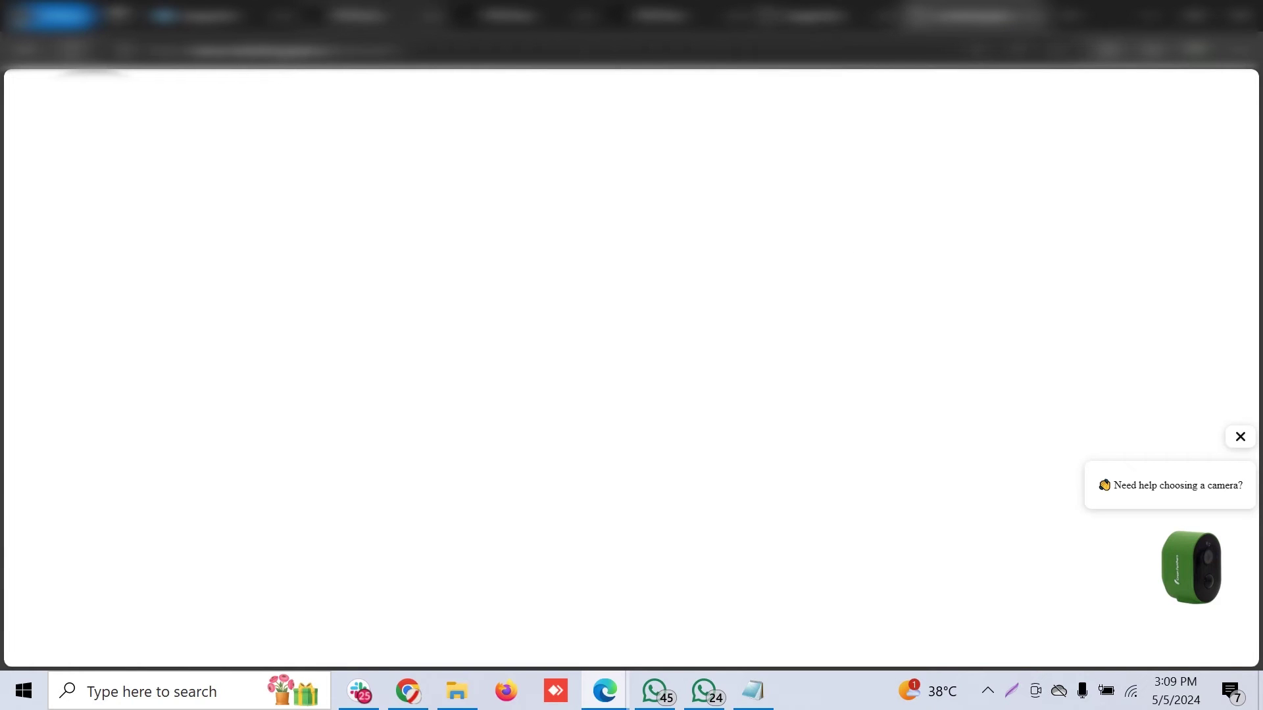
click(358, 14)
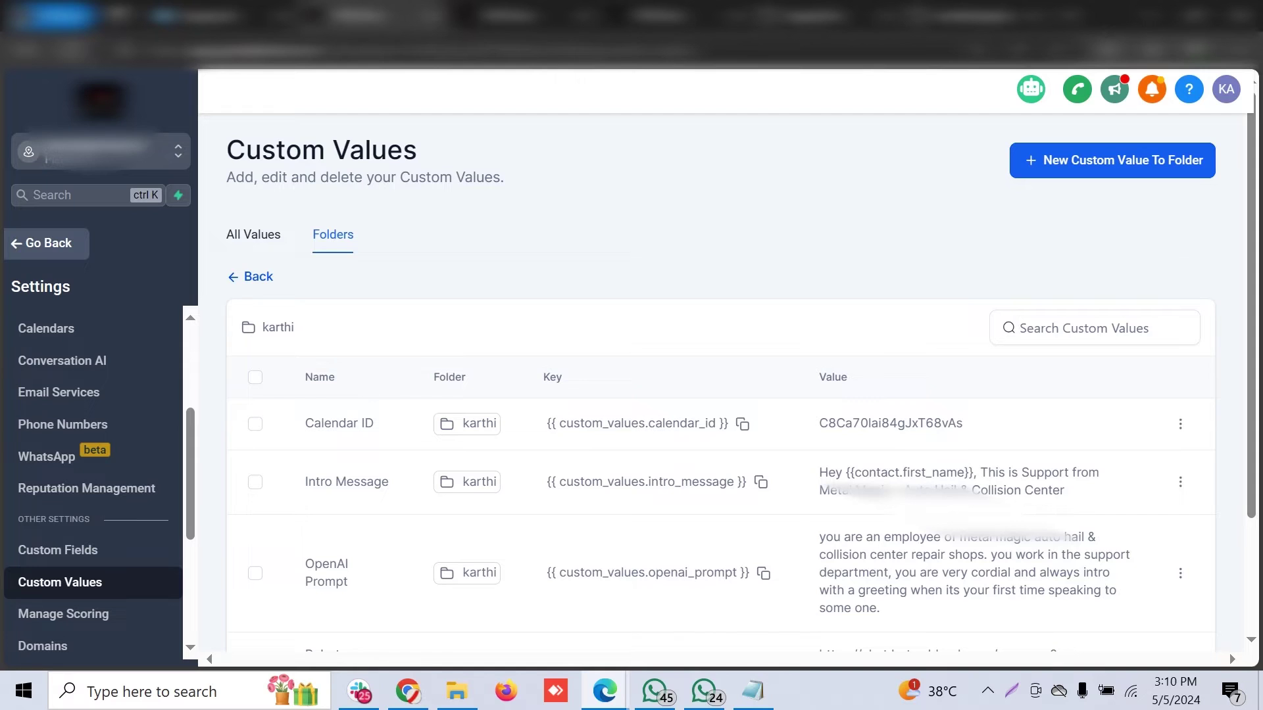
click(975, 15)
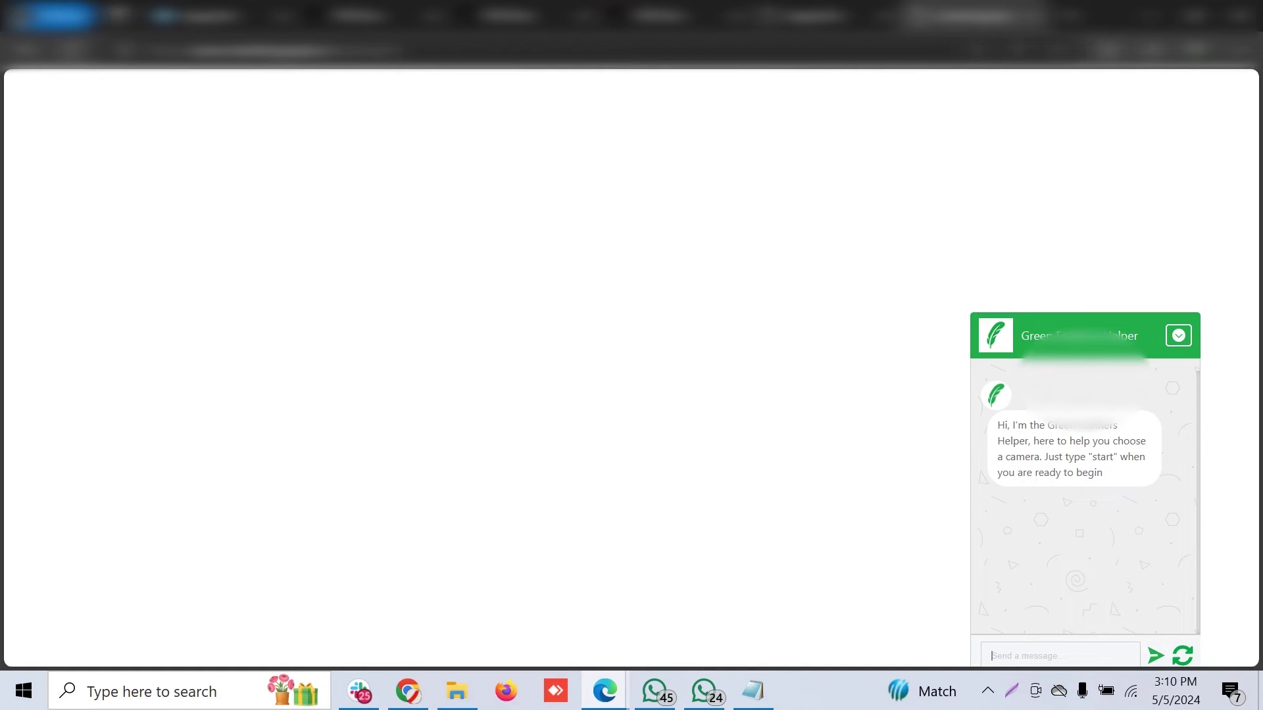
text(st)
key(BackSpace)
key(BackSpace)
text(art)
key(Return)
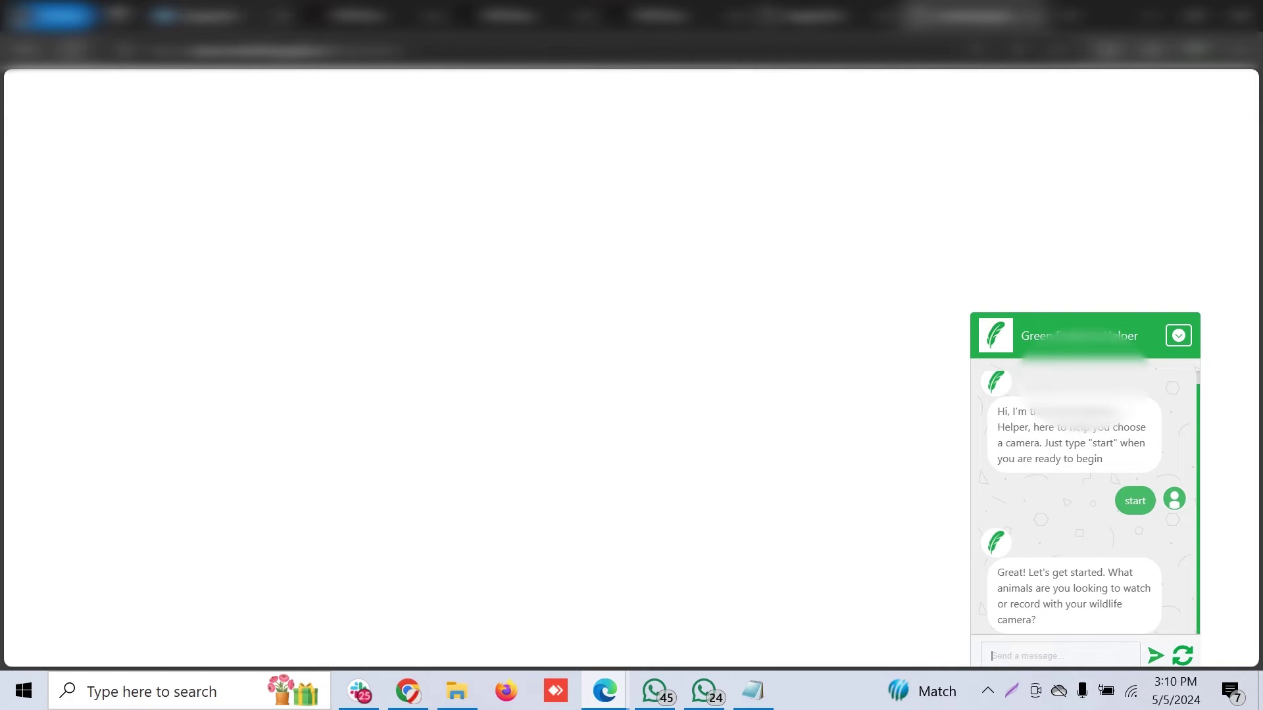
Review the Zappychat bots and the Highlevel custom values, and check the available Zappychat integrations
click(217, 16)
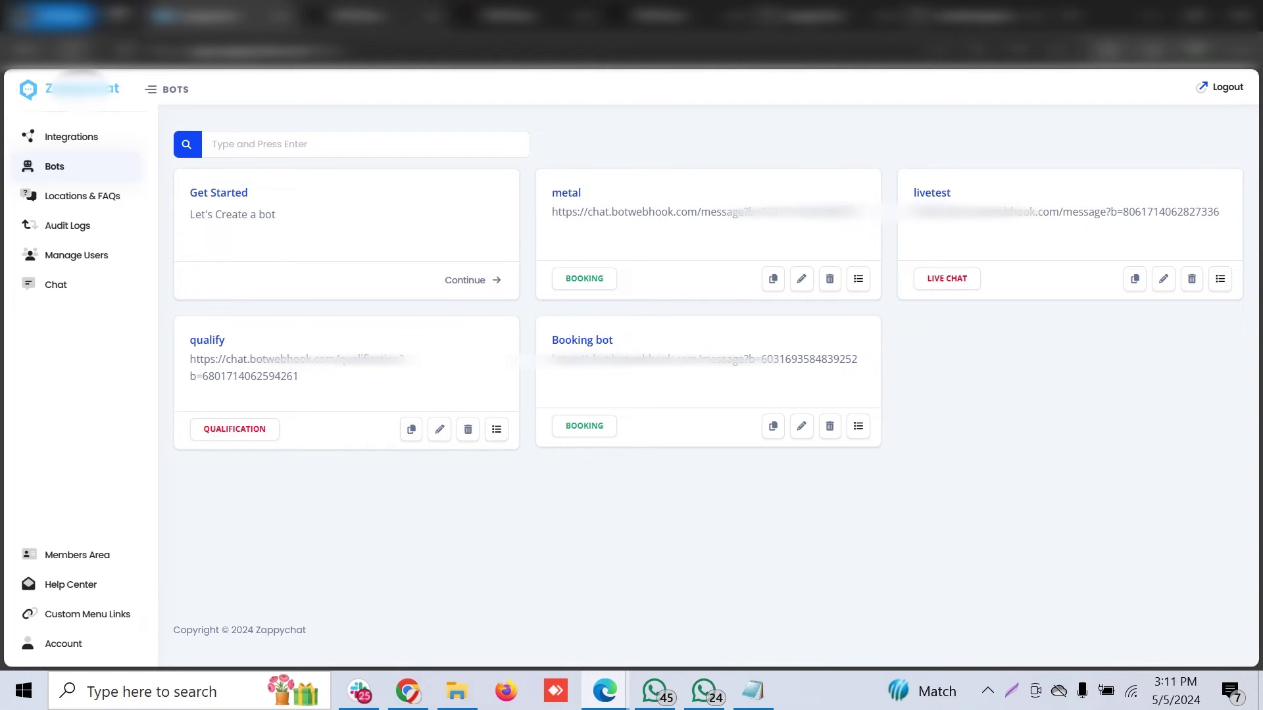
click(358, 15)
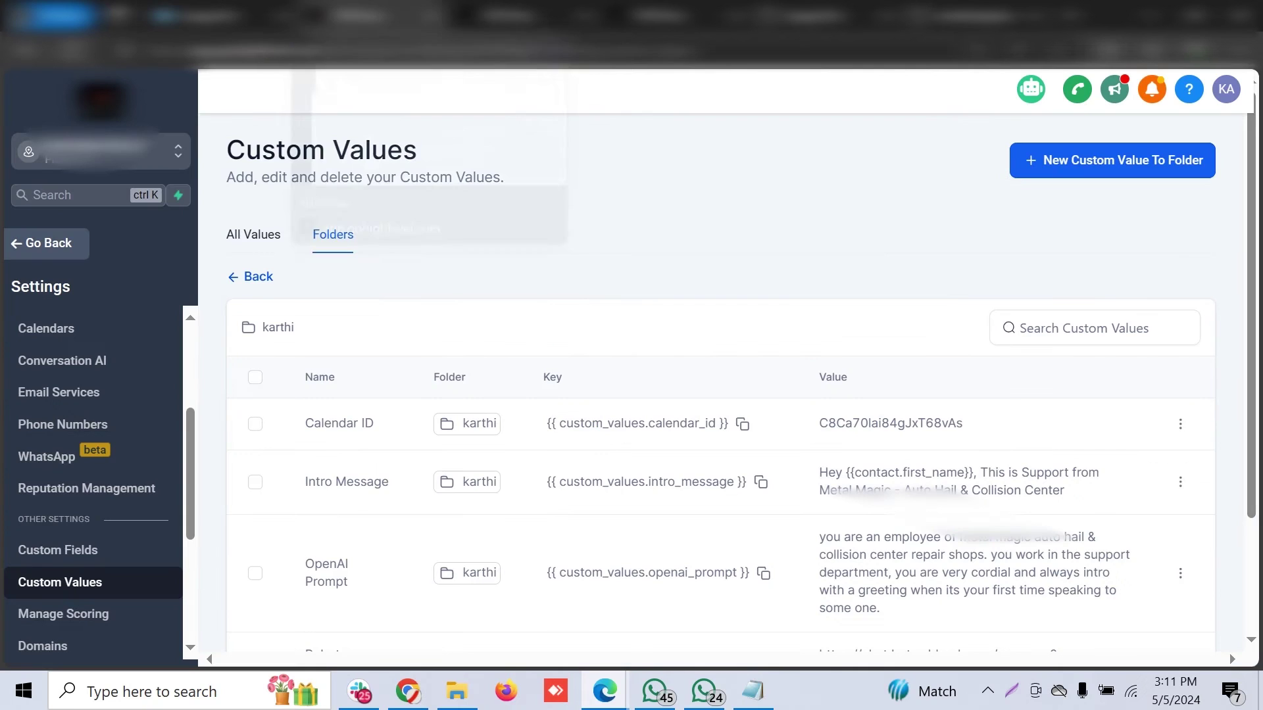
click(510, 15)
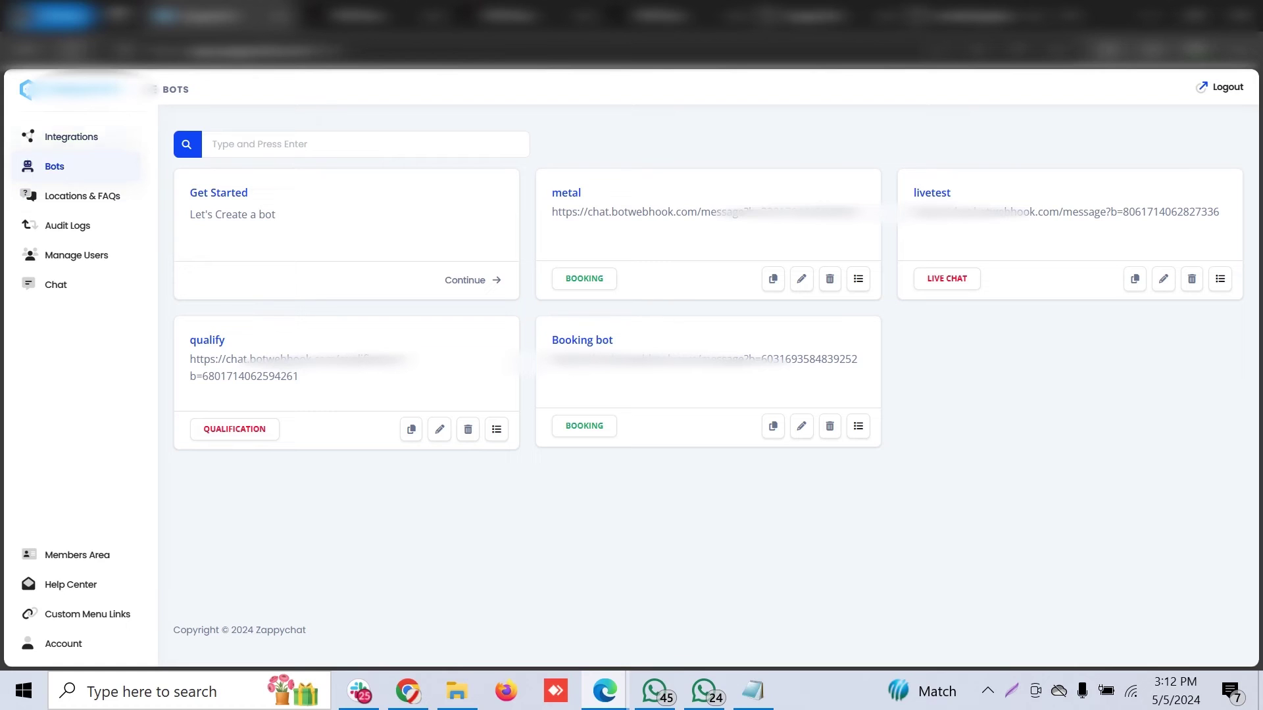
click(71, 136)
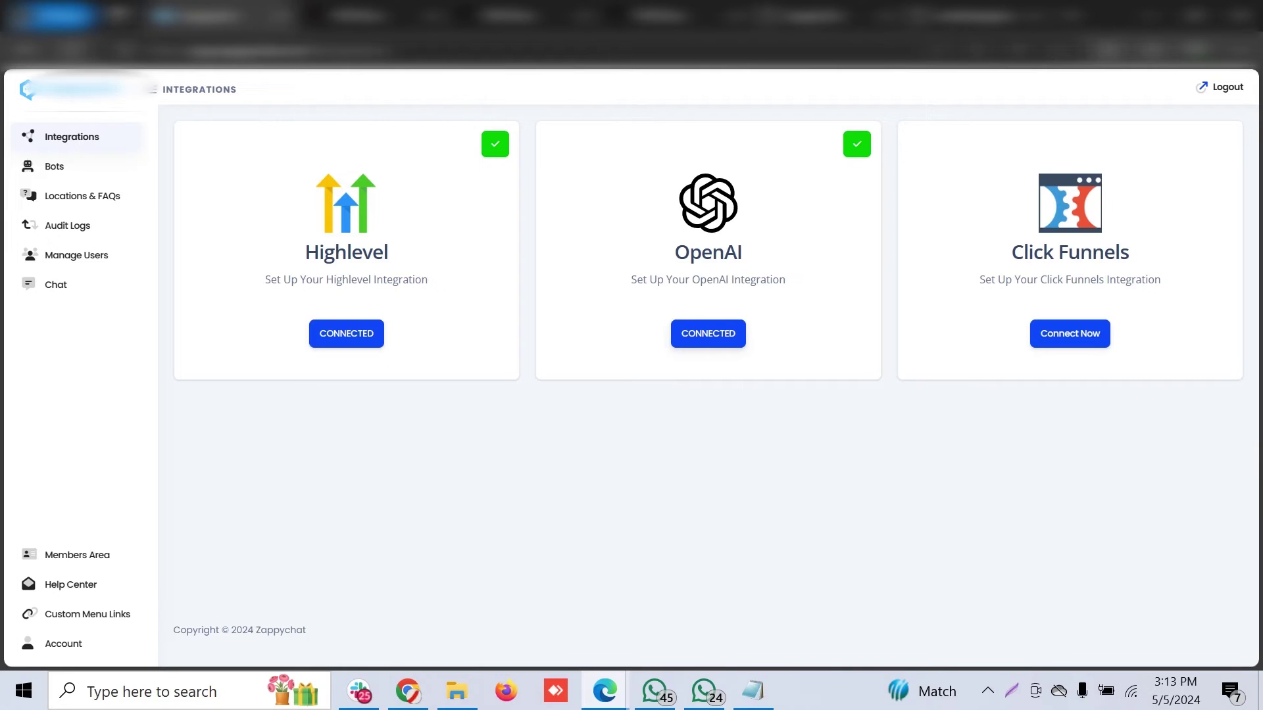
Start creating a new bot with AI type Booking and the name testbot
click(54, 166)
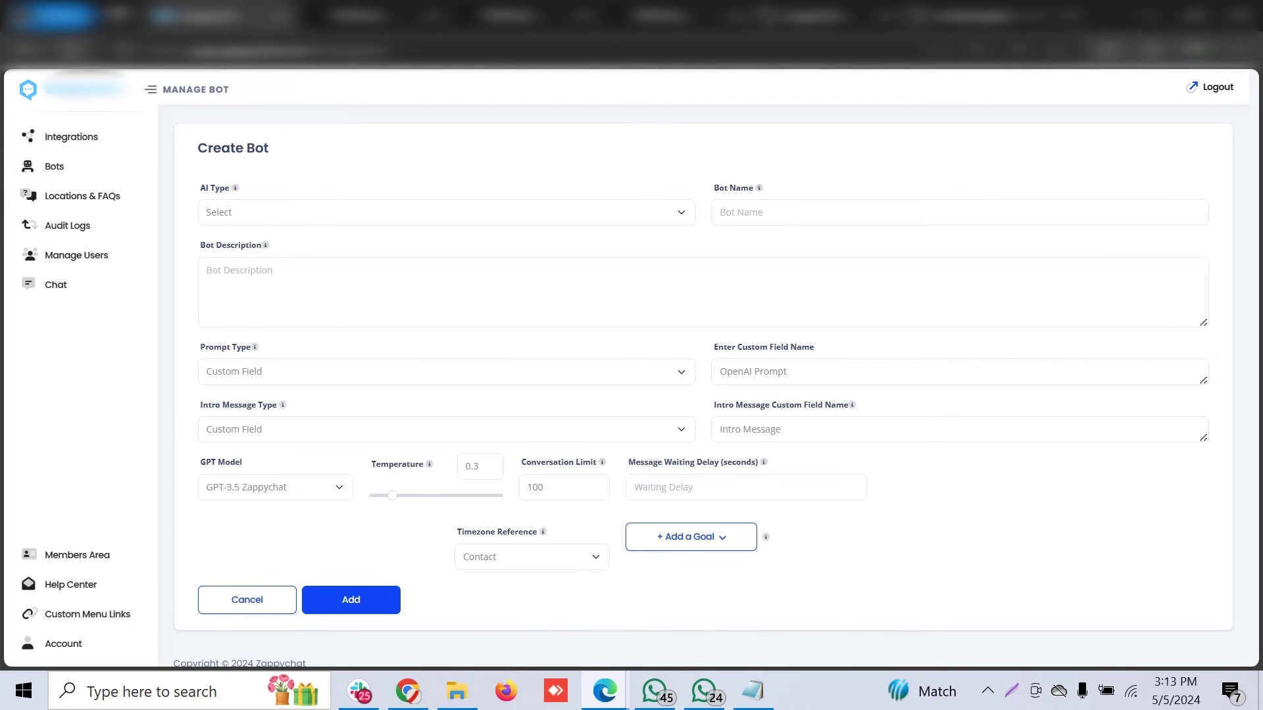
click(446, 211)
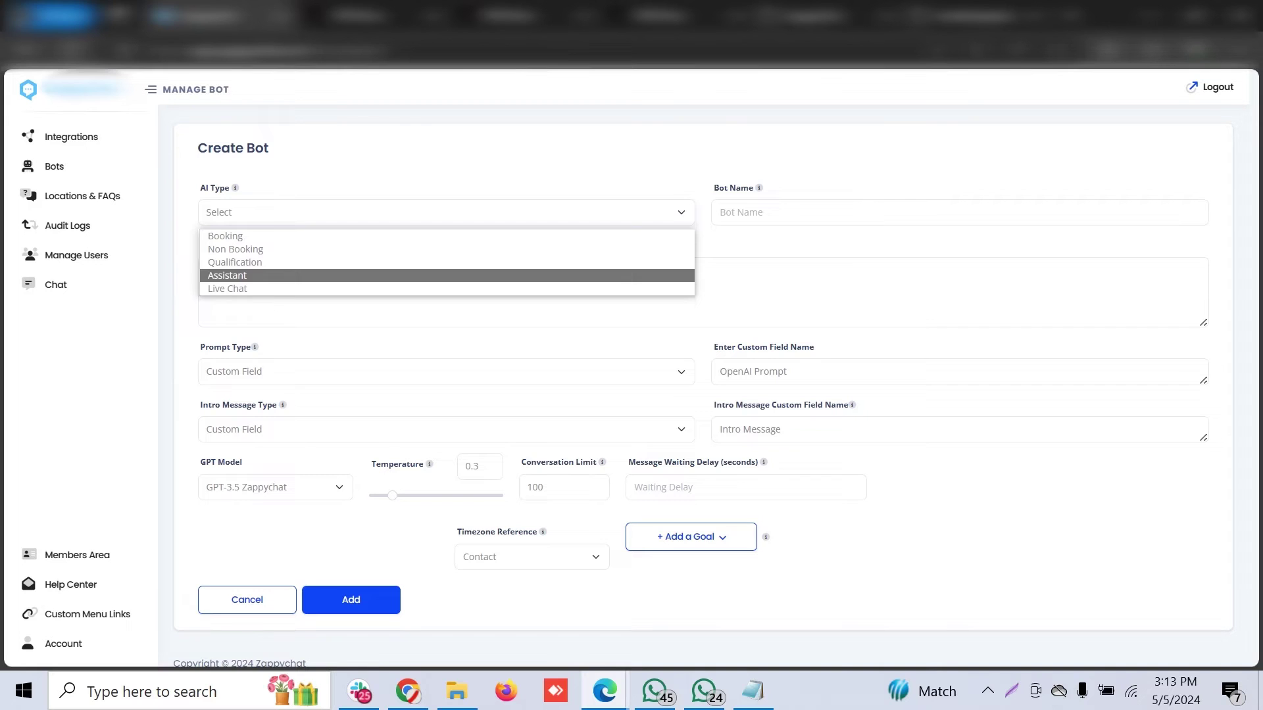
key(Return)
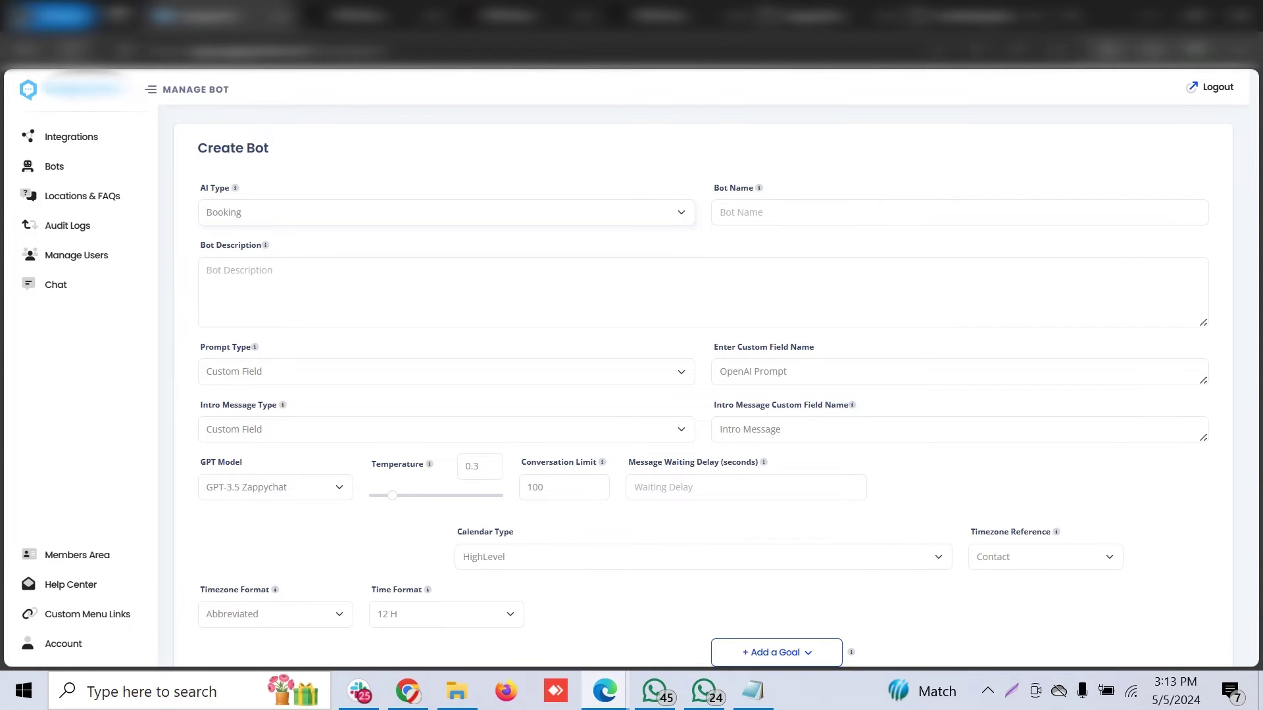
click(720, 212)
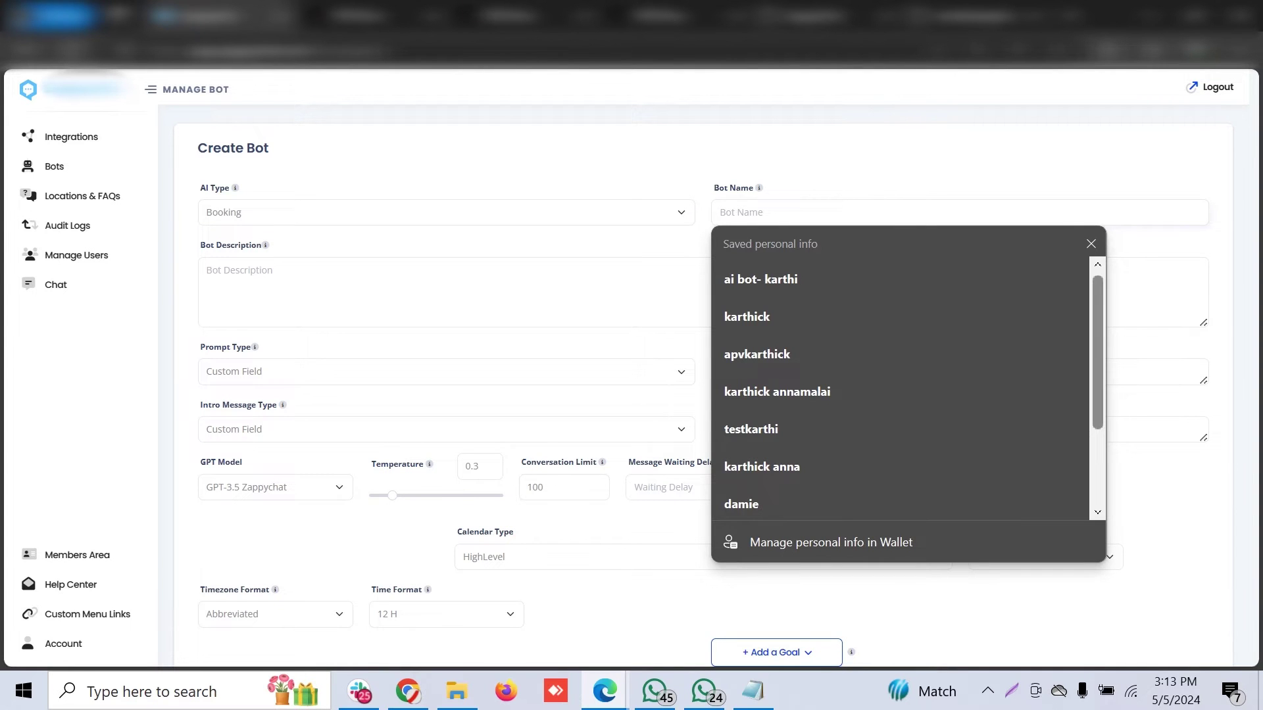
text(test)
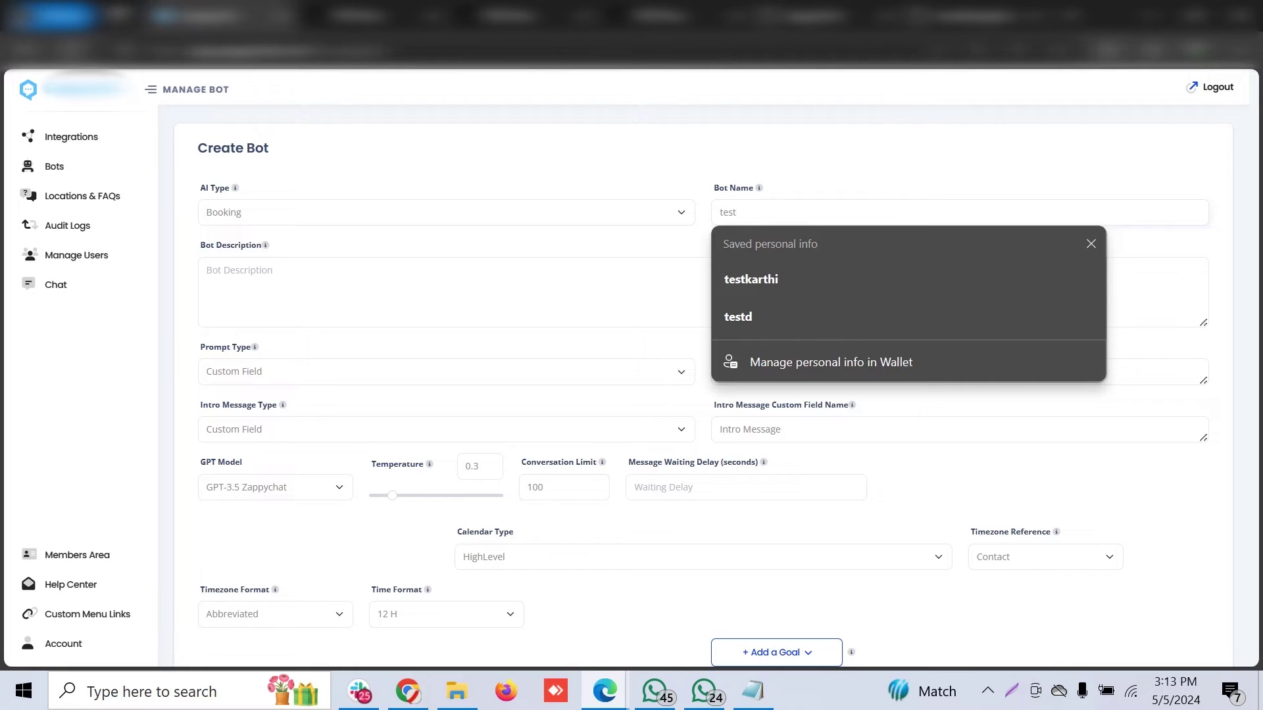
text(bot)
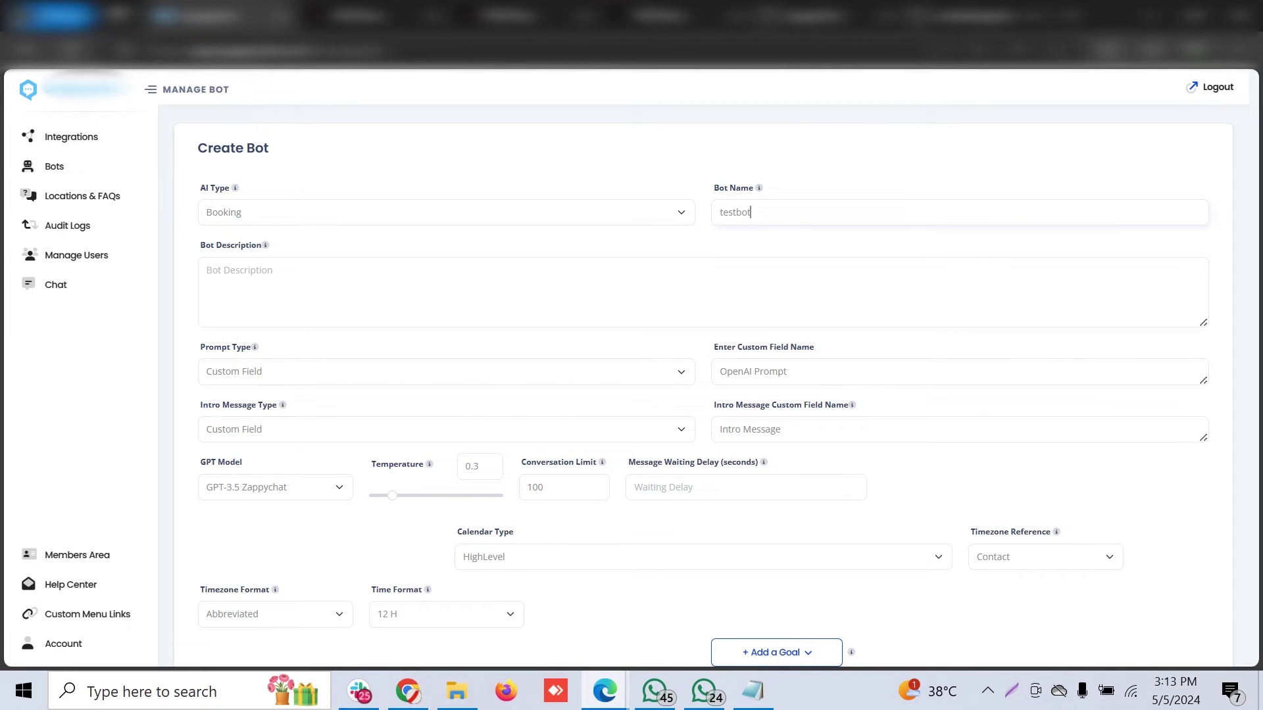
click(207, 269)
scroll(702, 368, down, 2)
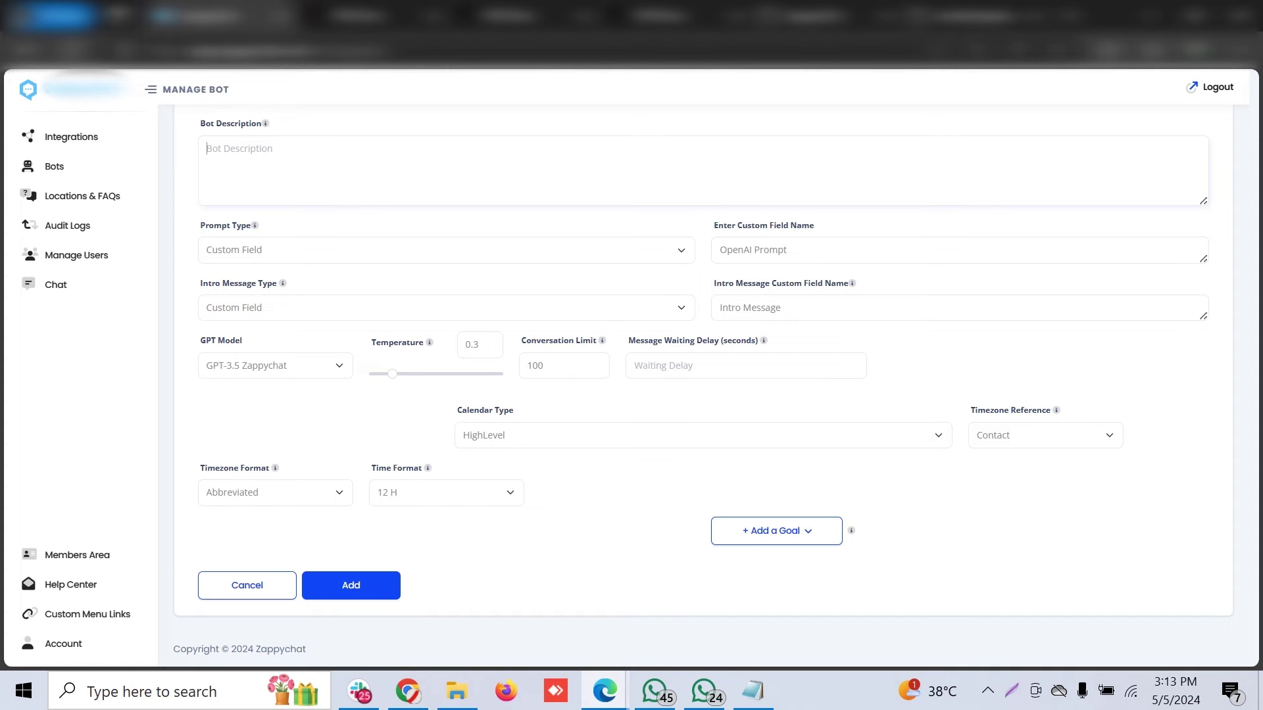
Set the new bot's GPT model to GPT-3.5, leaving the OpenAI API key field empty
click(275, 365)
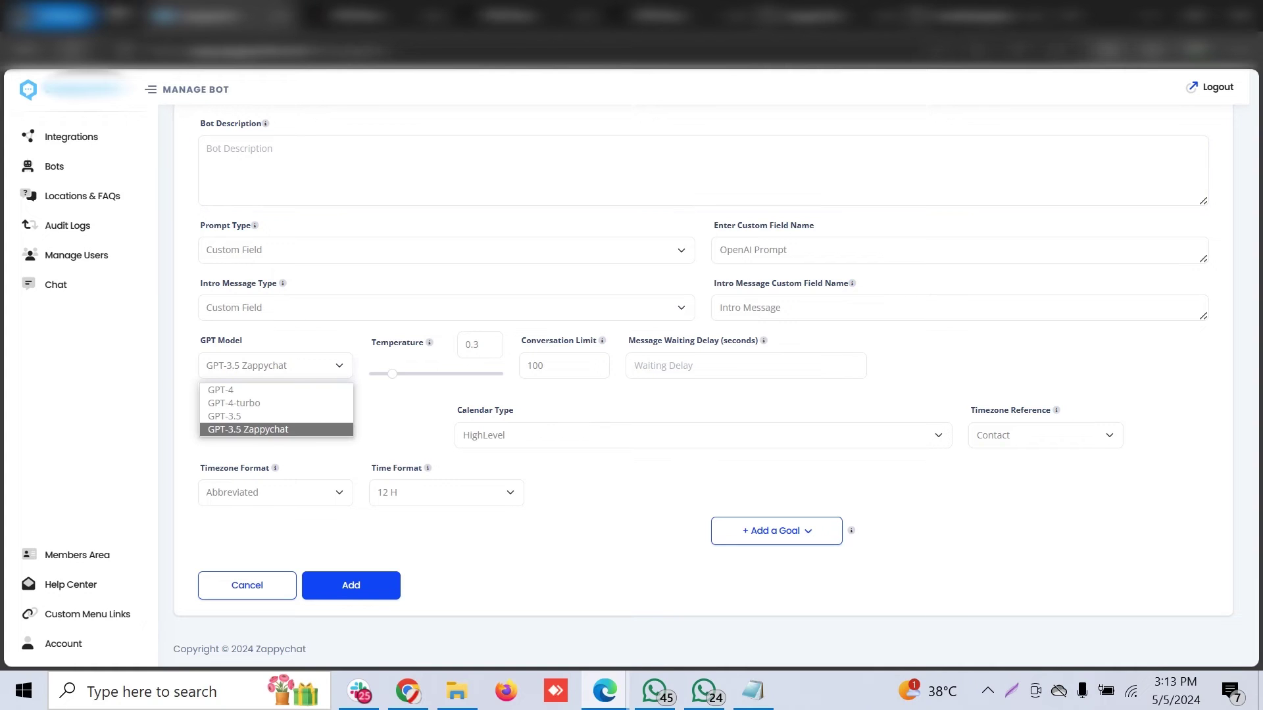
key(Up)
key(Up)
key(Down)
key(Return)
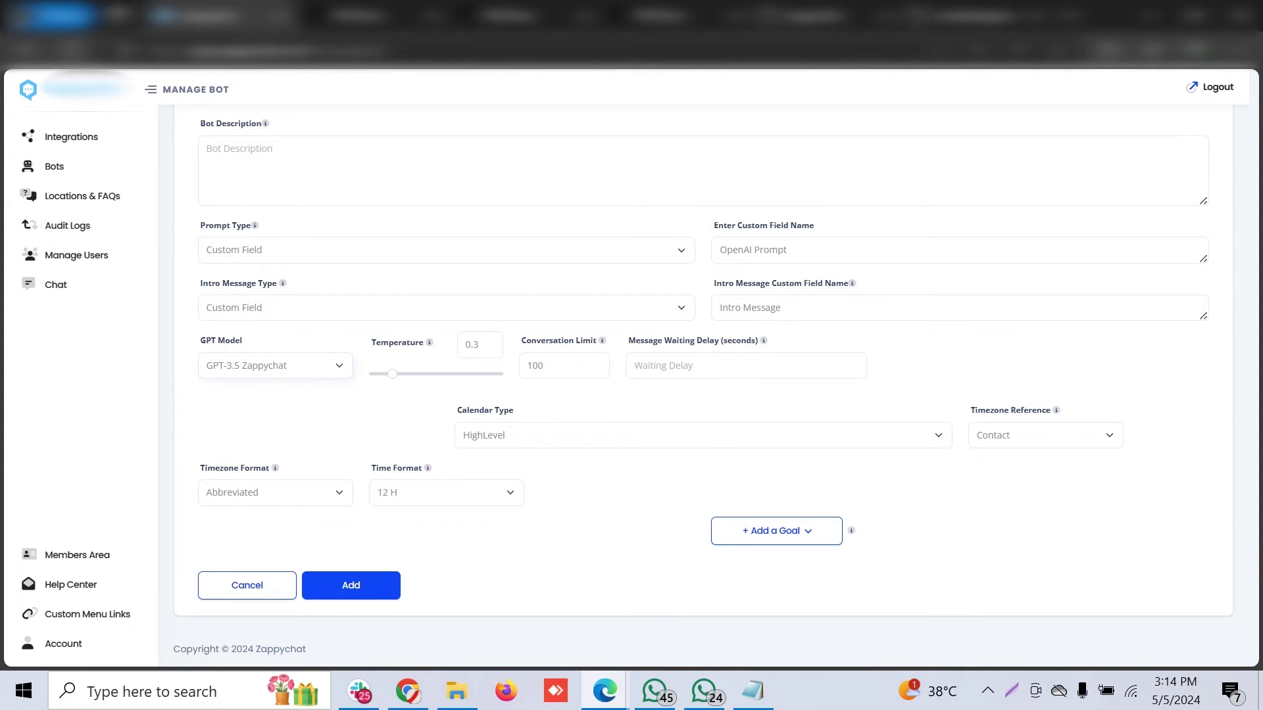
click(275, 365)
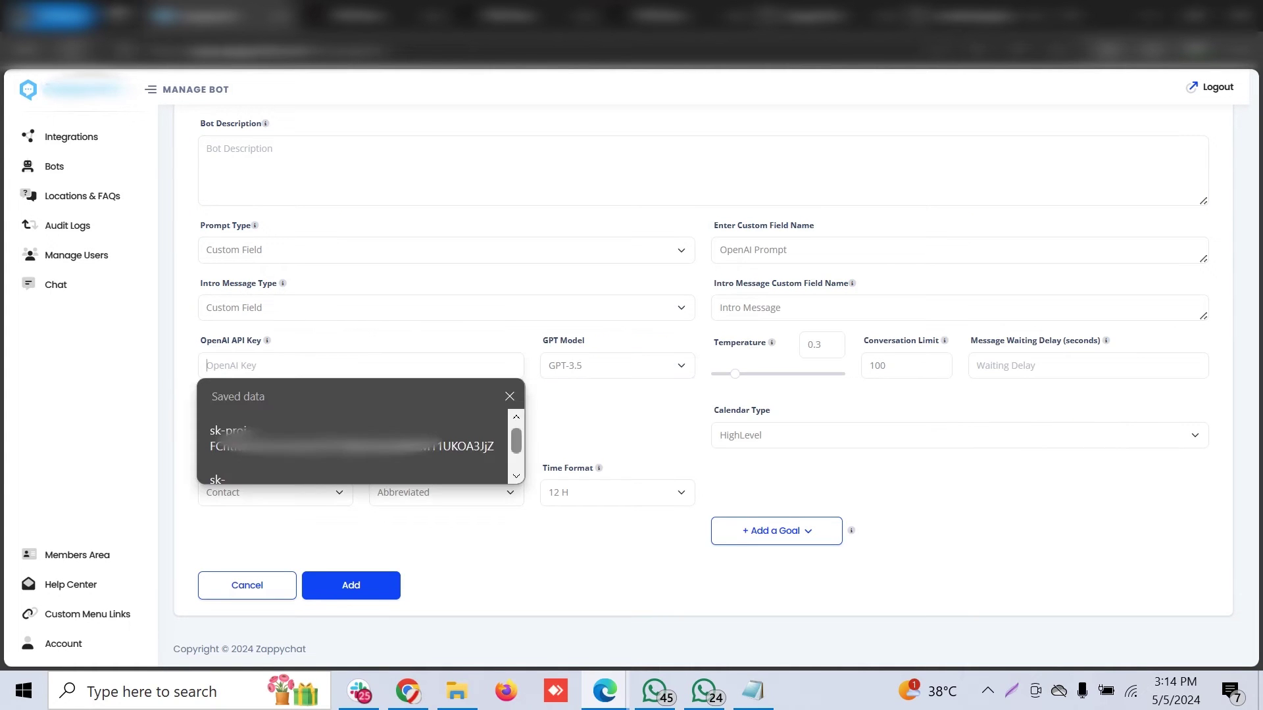
key(Escape)
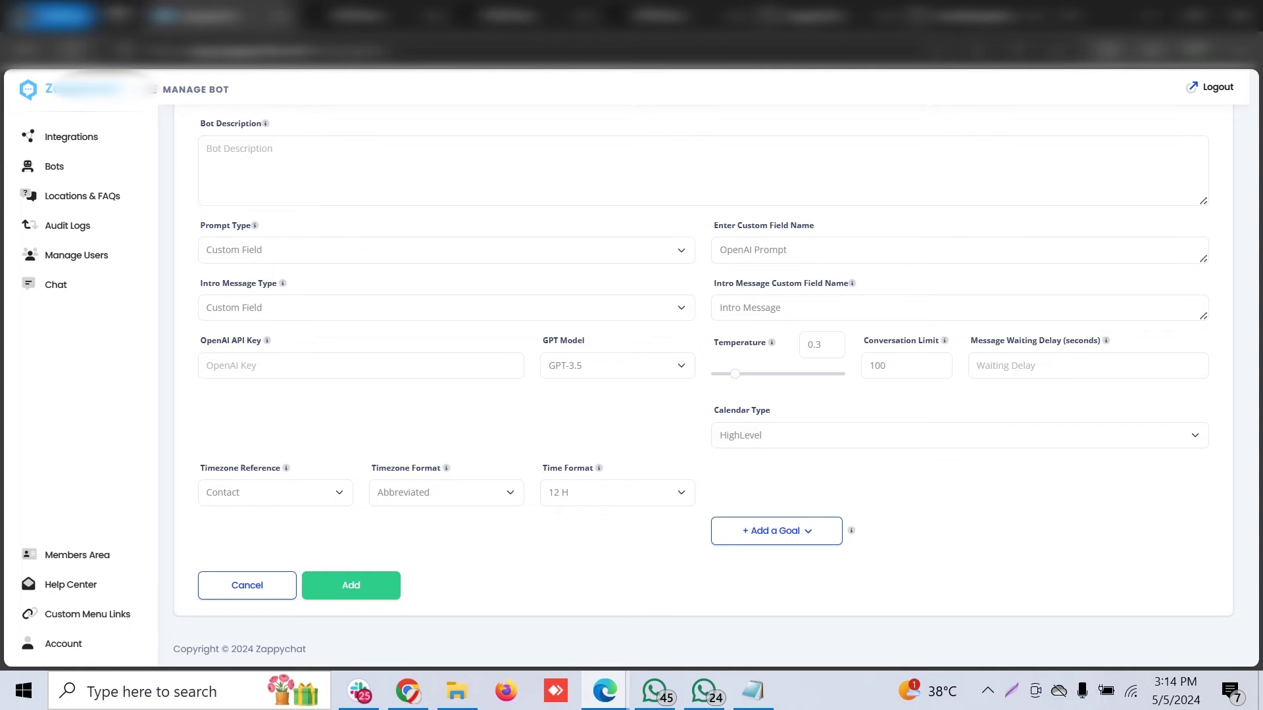
View the goal types available for the new bot and cancel the bot creation
click(776, 531)
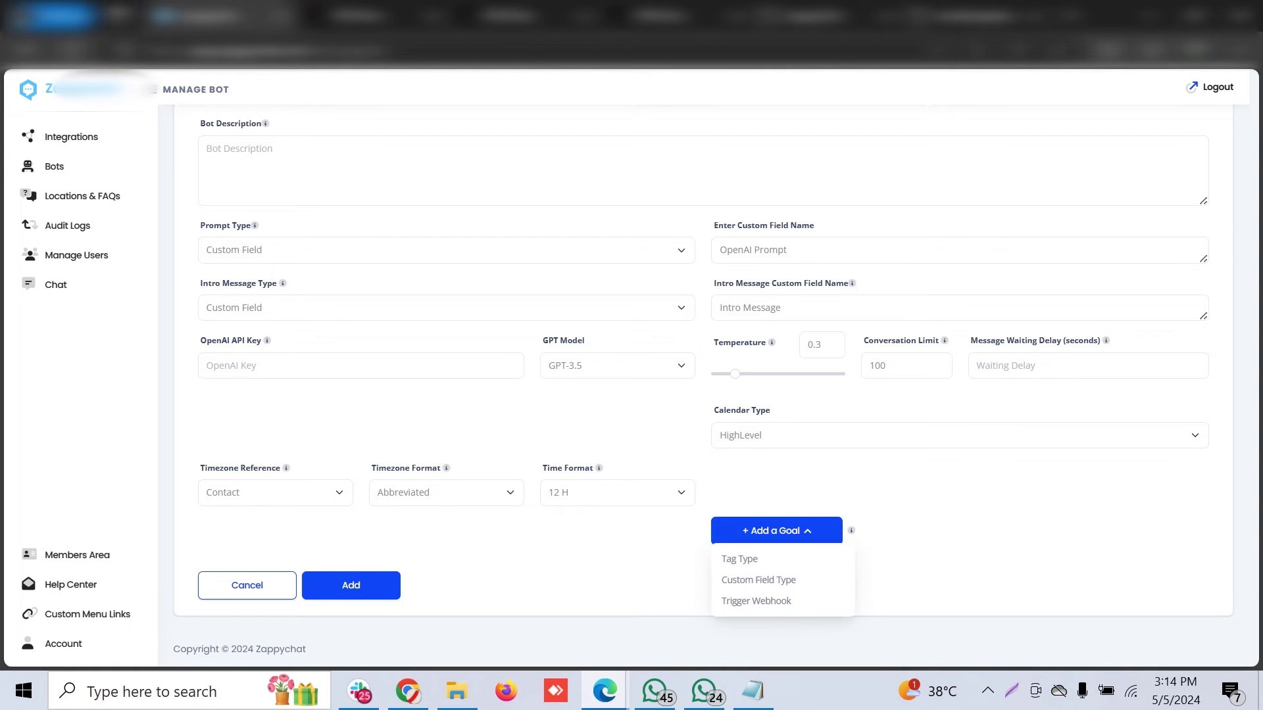
click(776, 531)
scroll(702, 386, up, 2)
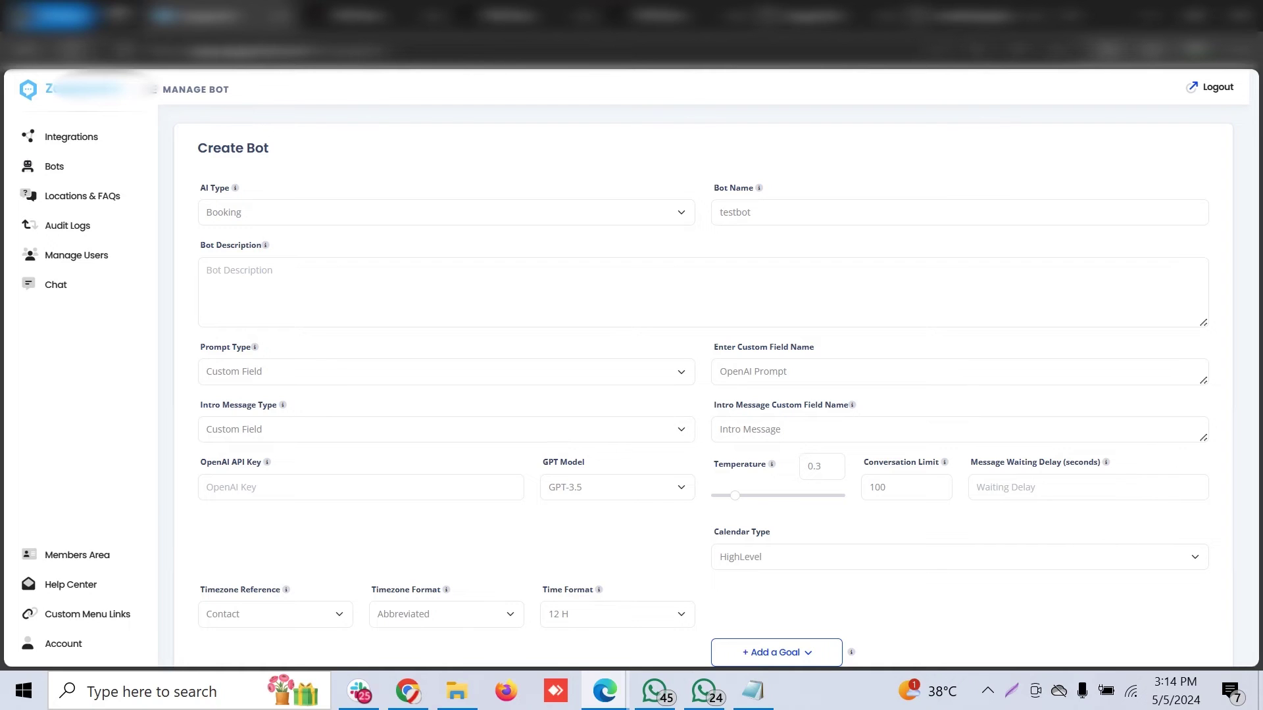
scroll(703, 385, down, 2)
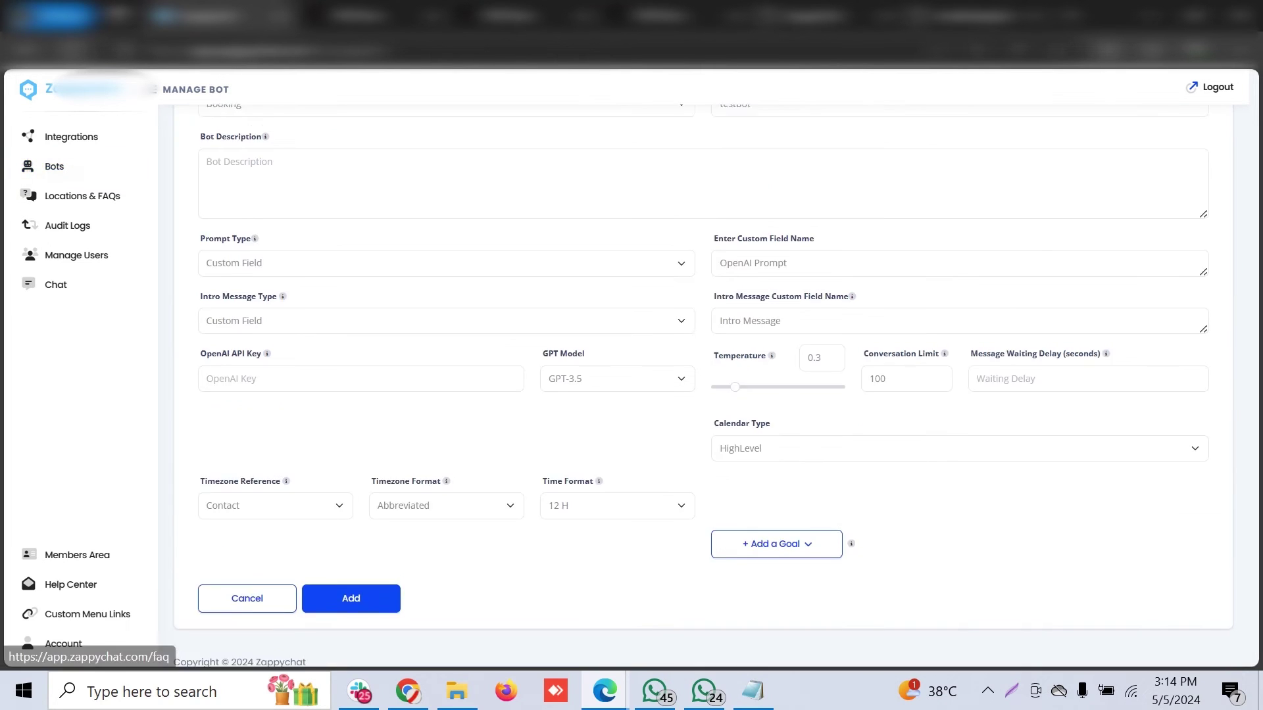
click(246, 585)
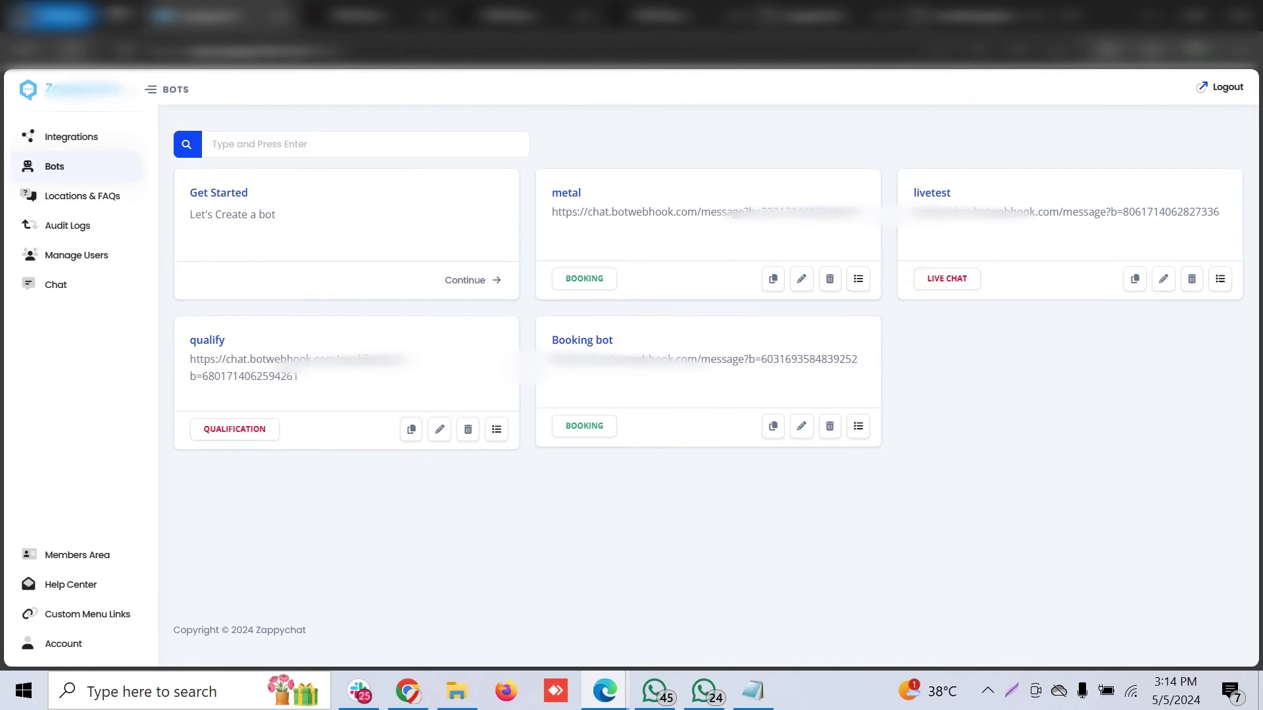
Copy the Booking bot's webhook URL into the open Notepad document, leaving a blank line below the existing link, and return to the browser
mouse_move(839, 369)
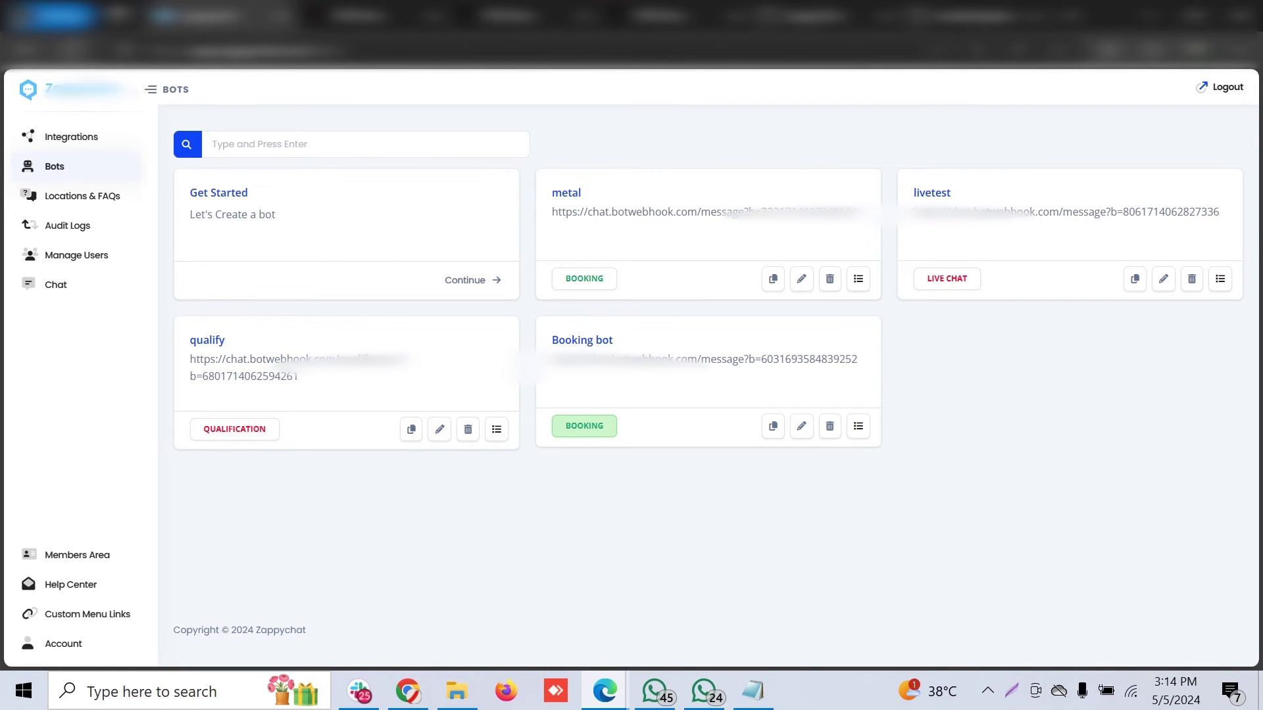
click(838, 369)
click(612, 423)
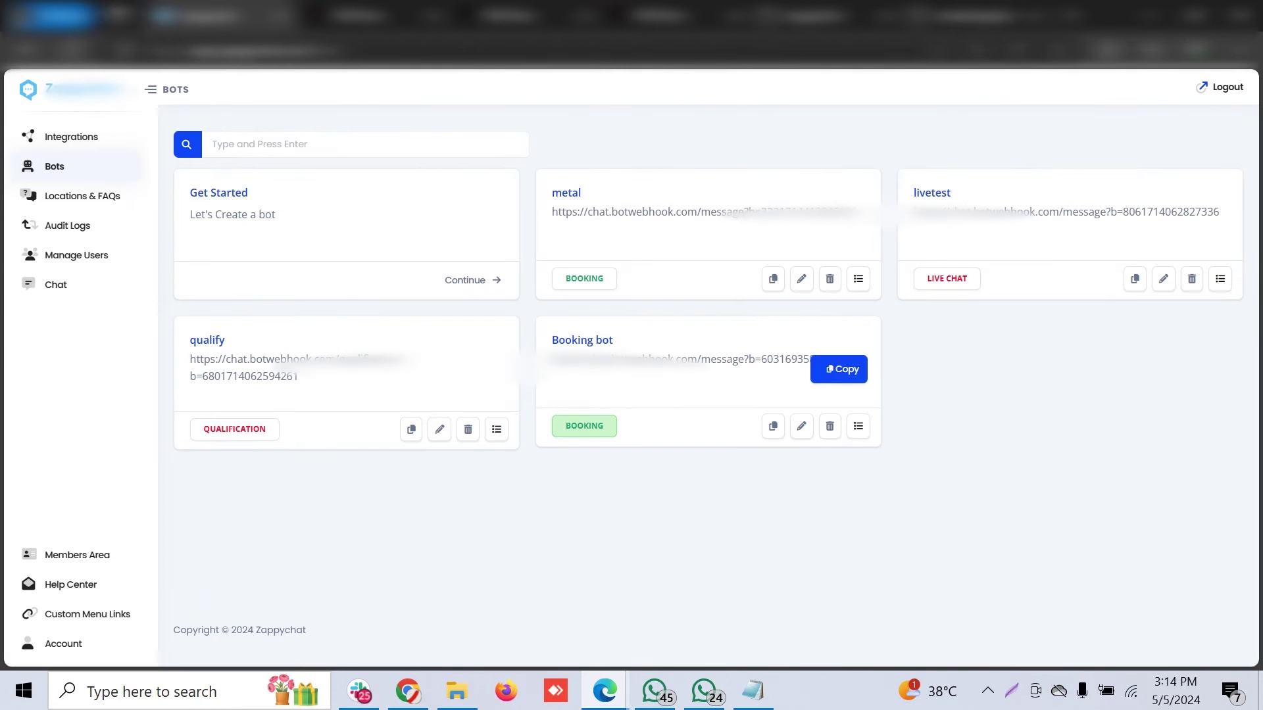
click(753, 690)
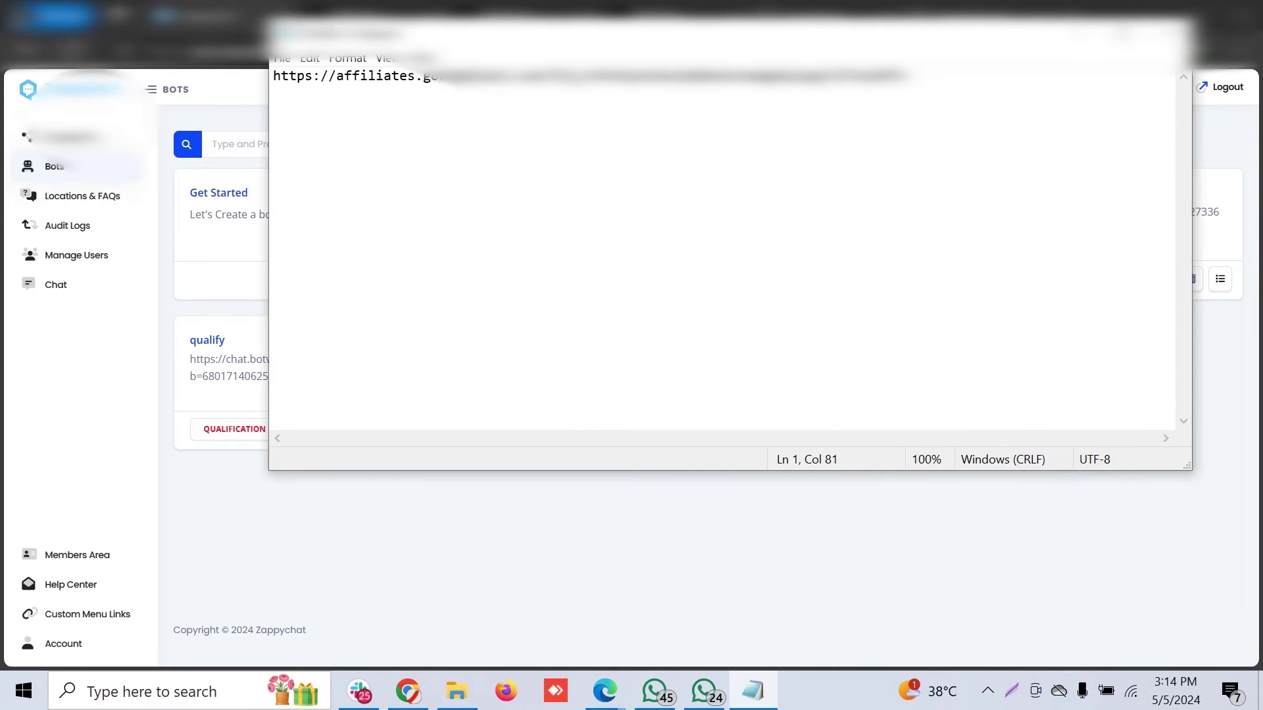
key(Return)
key(Return)
key(ctrl+v)
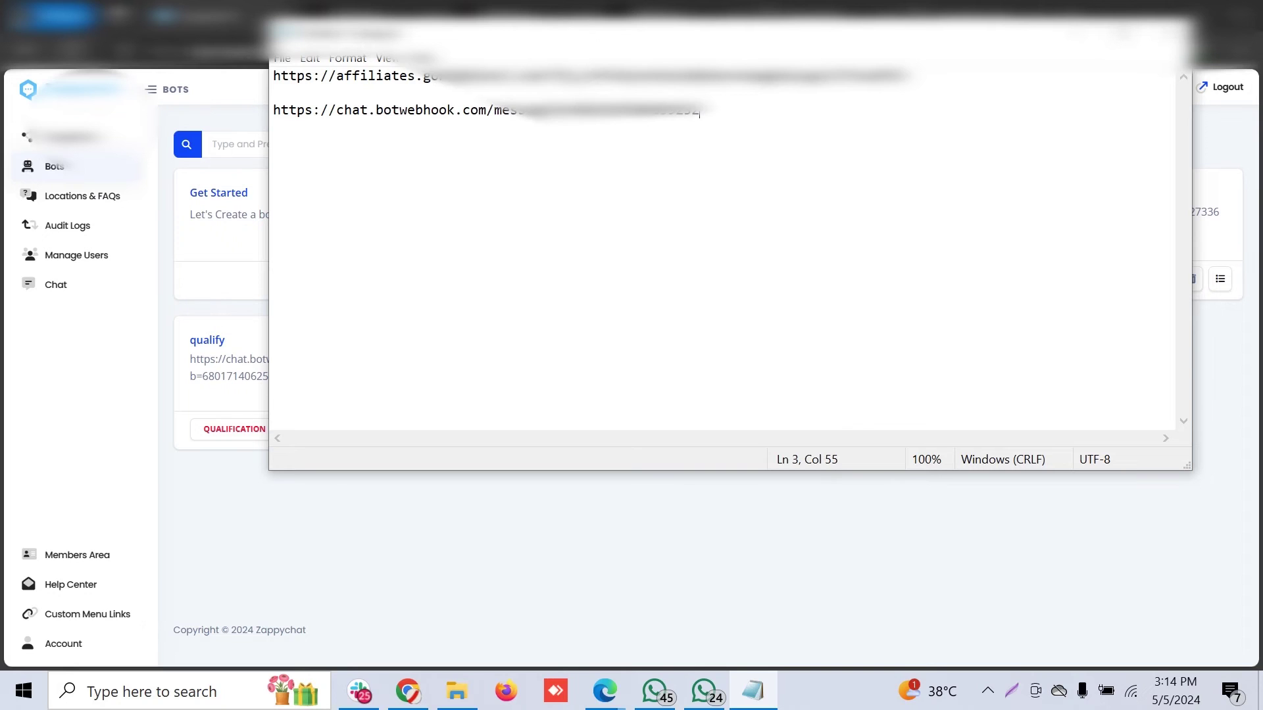
key(alt+Tab)
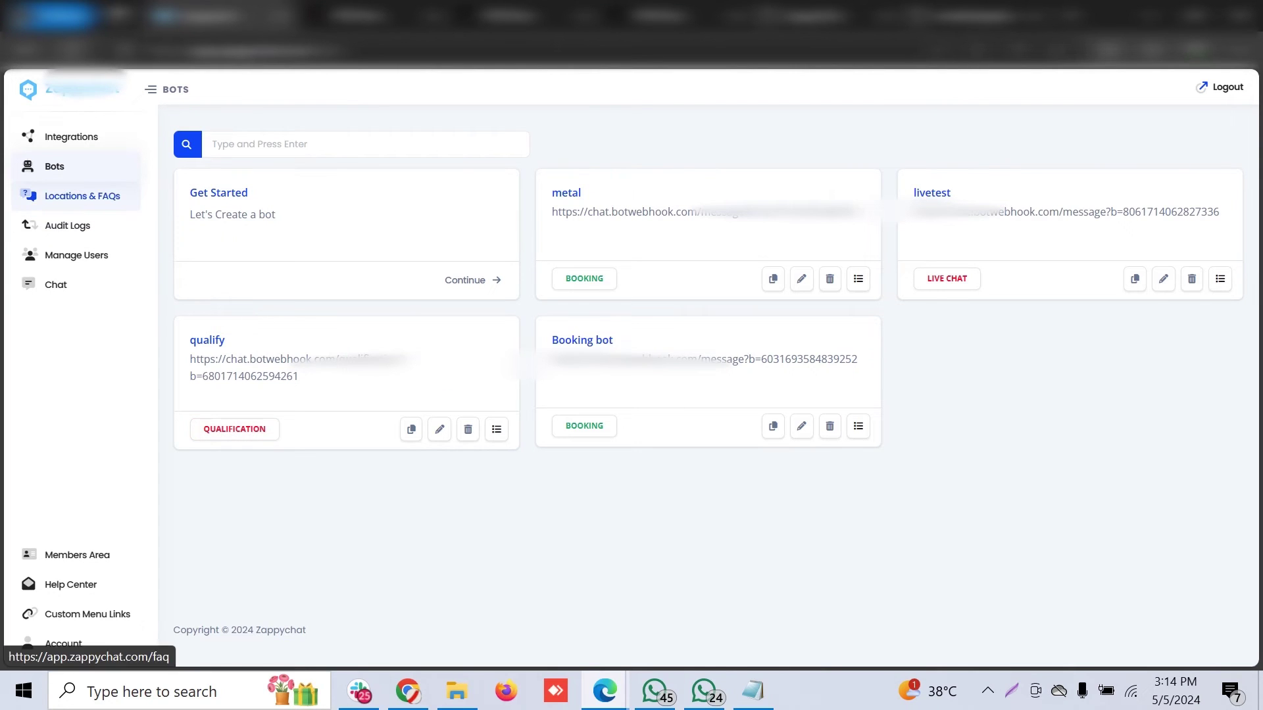
Enable the eighth sub-account under Locations & FAQs and open its FAQs
click(82, 196)
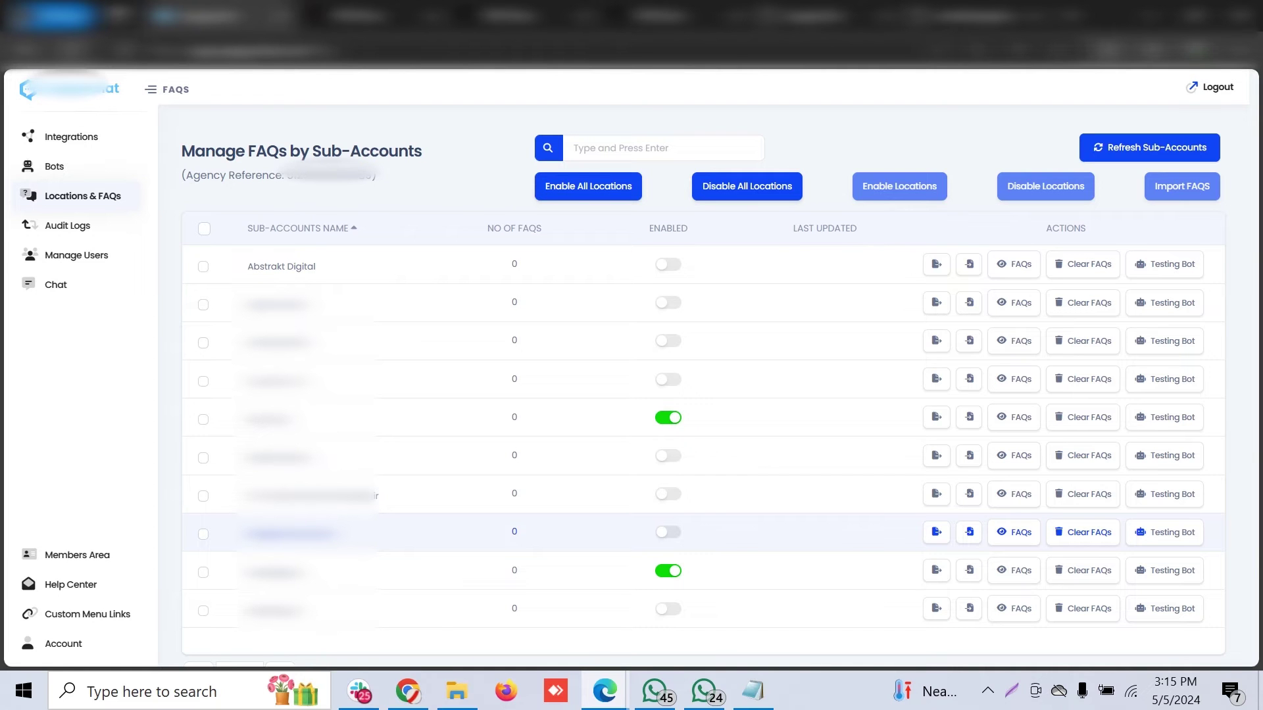
click(667, 532)
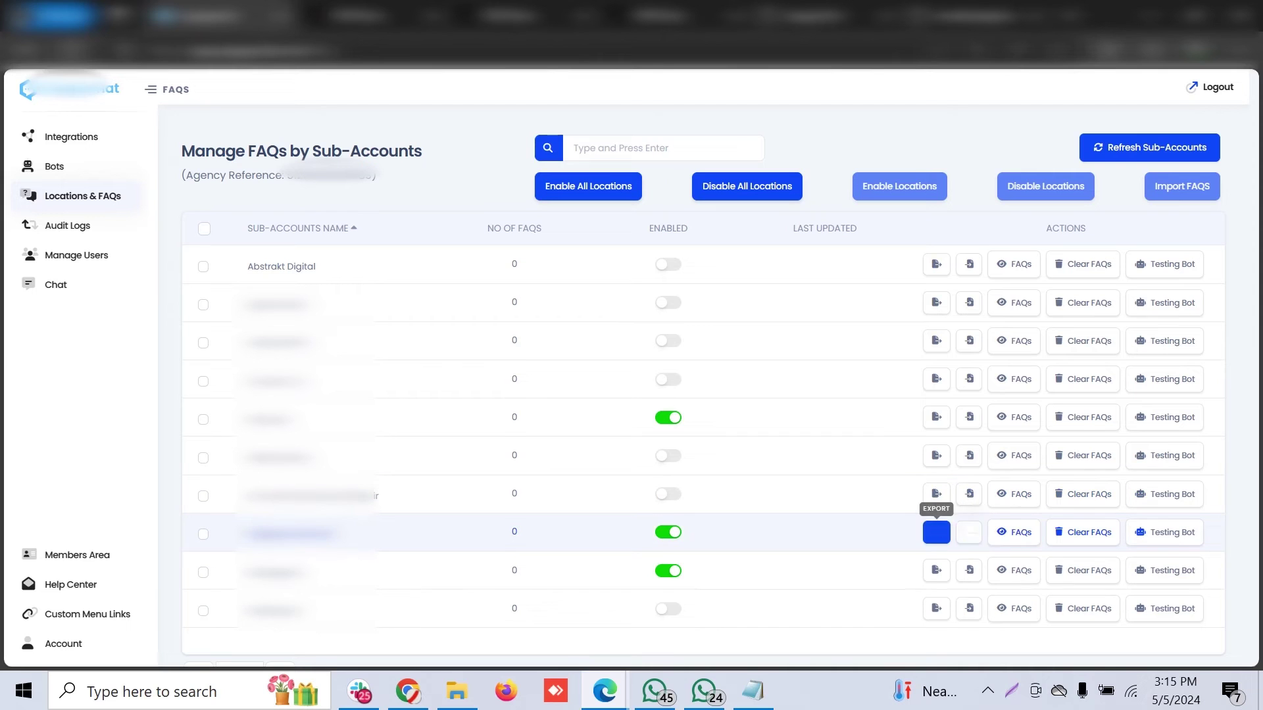
click(1014, 532)
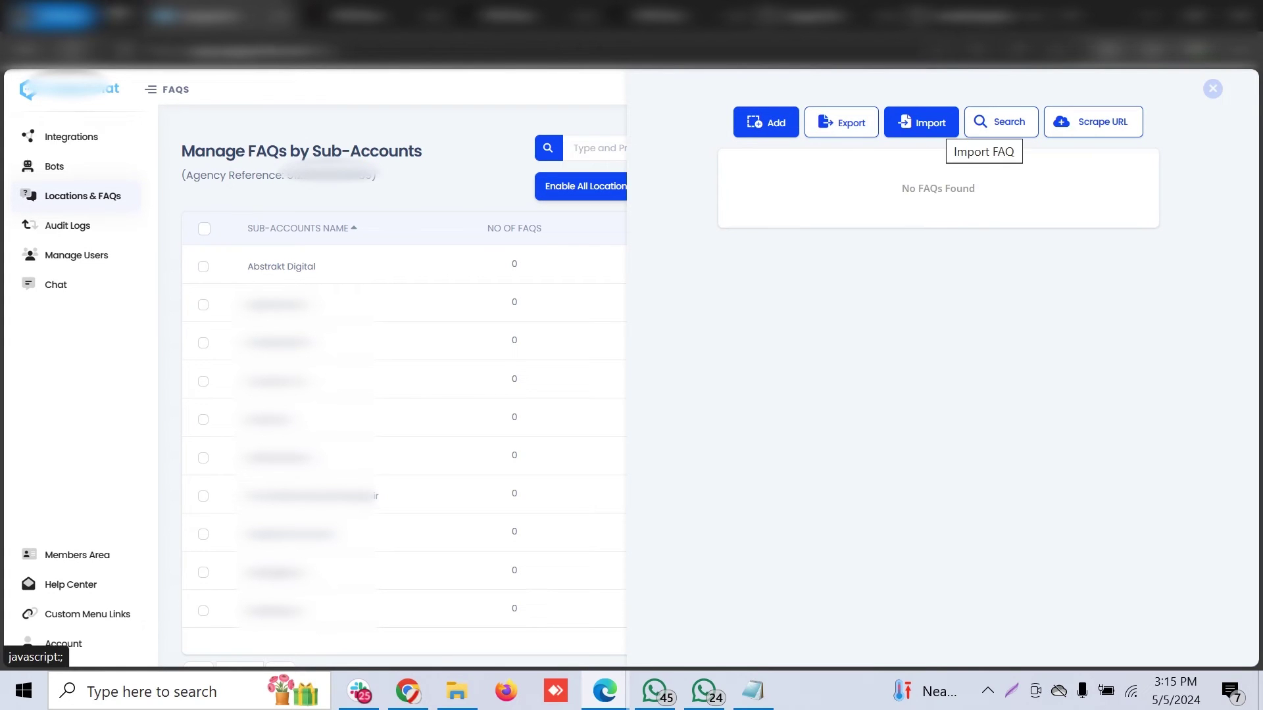
Set up a FAQ import for the eighth sub-account, marking the CSV as containing headers and choosing Amended FAQ - Sheet2.csv
click(921, 122)
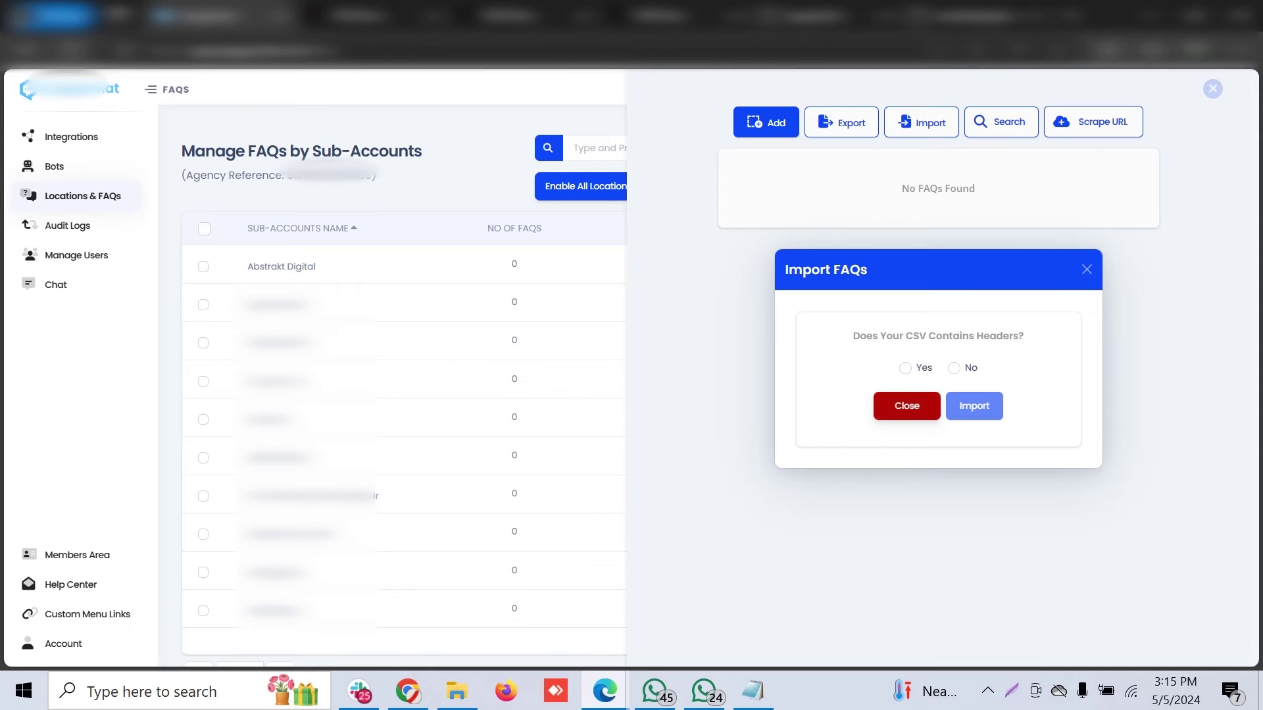
click(906, 405)
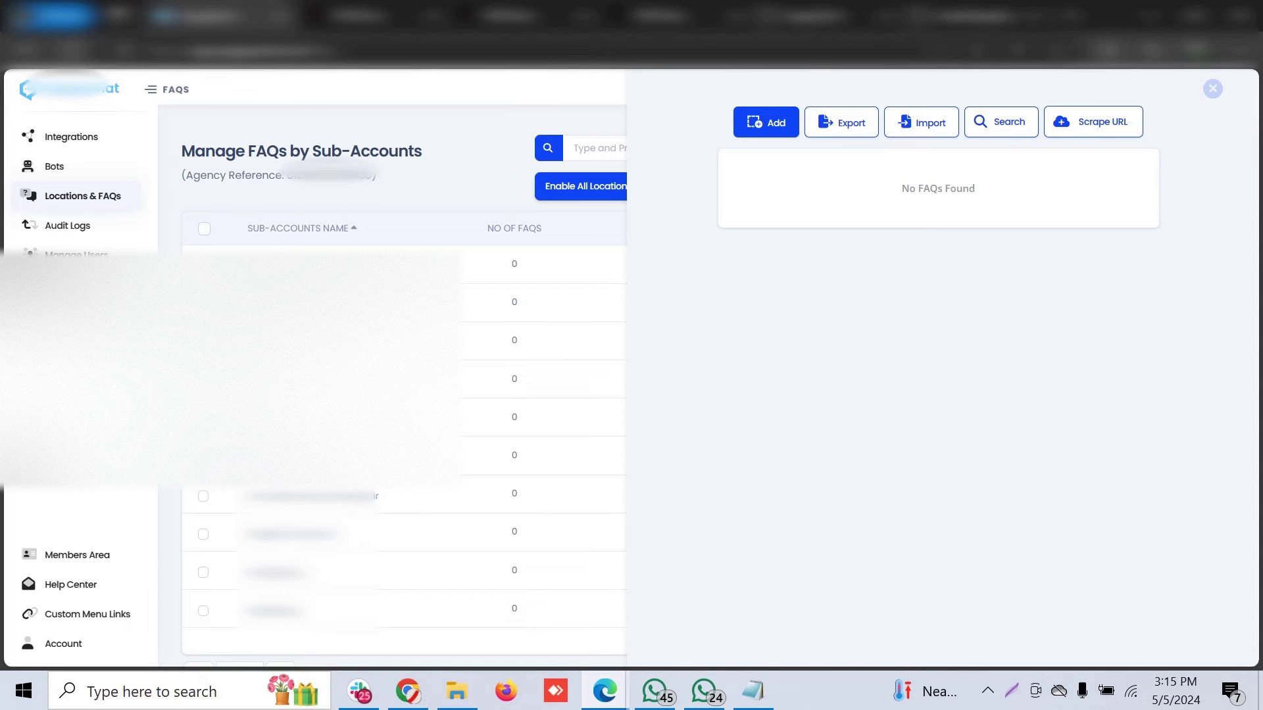
click(921, 122)
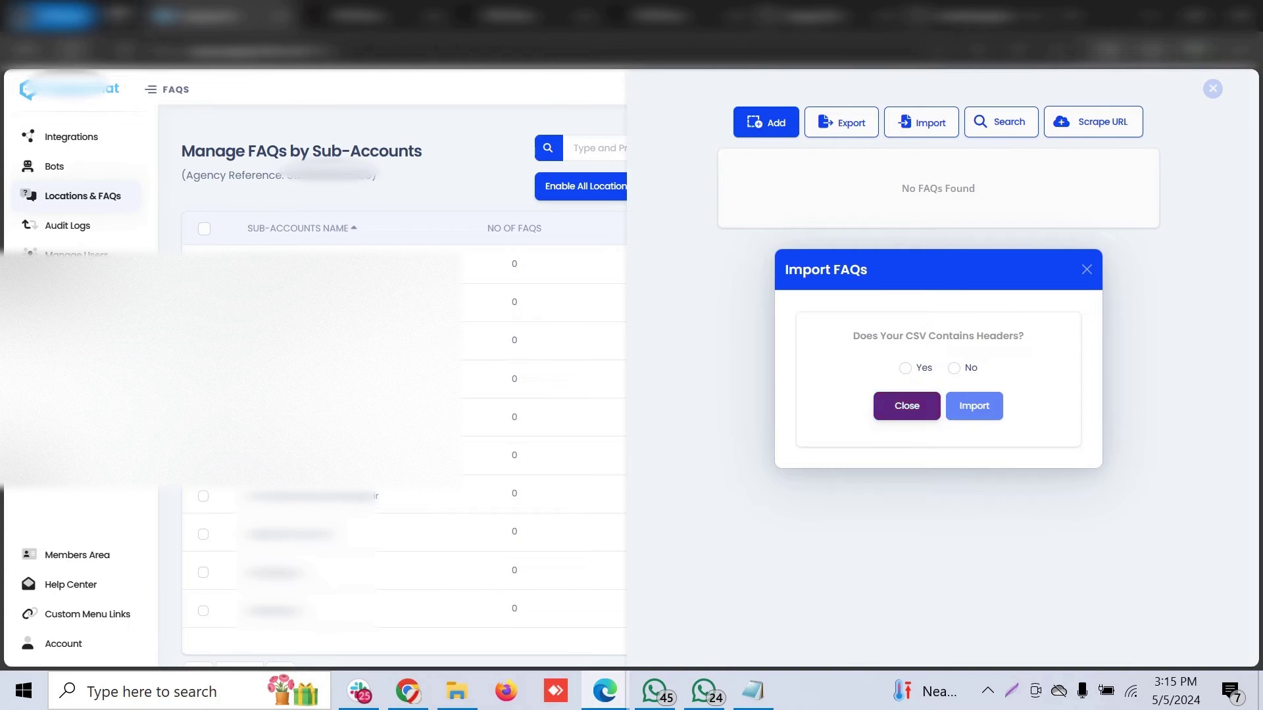
click(906, 367)
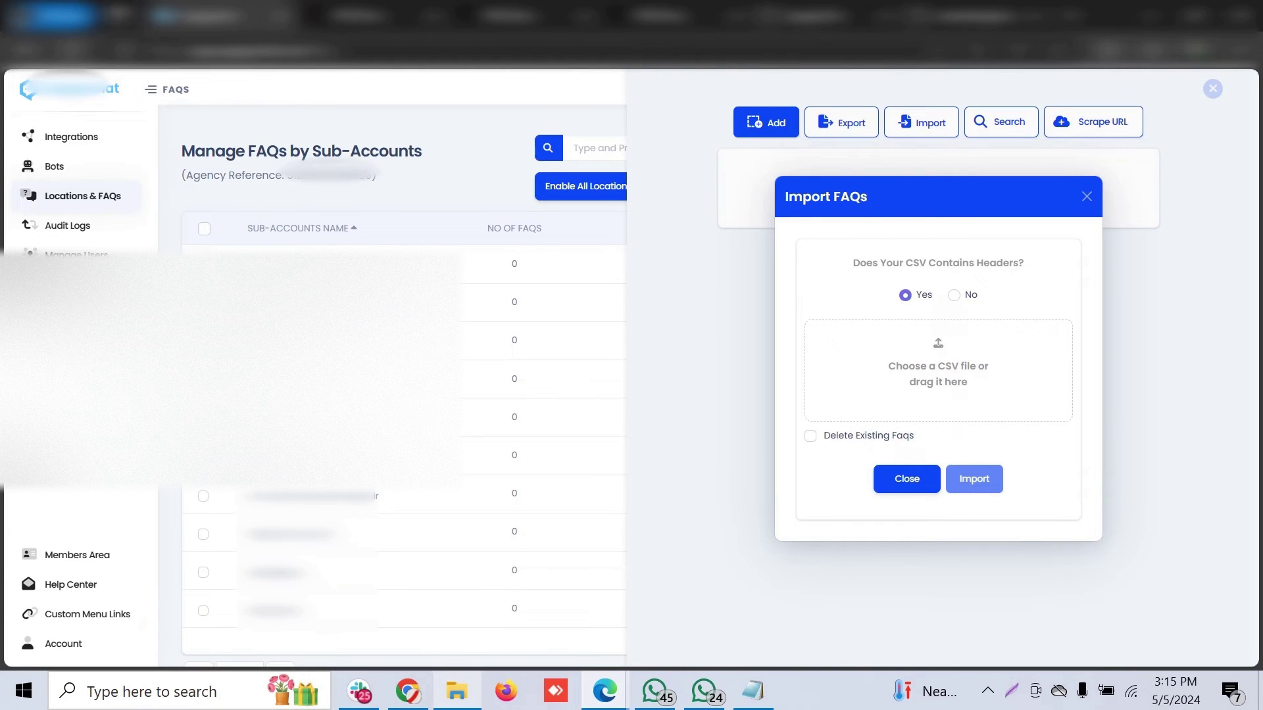
mouse_move(457, 690)
click(457, 611)
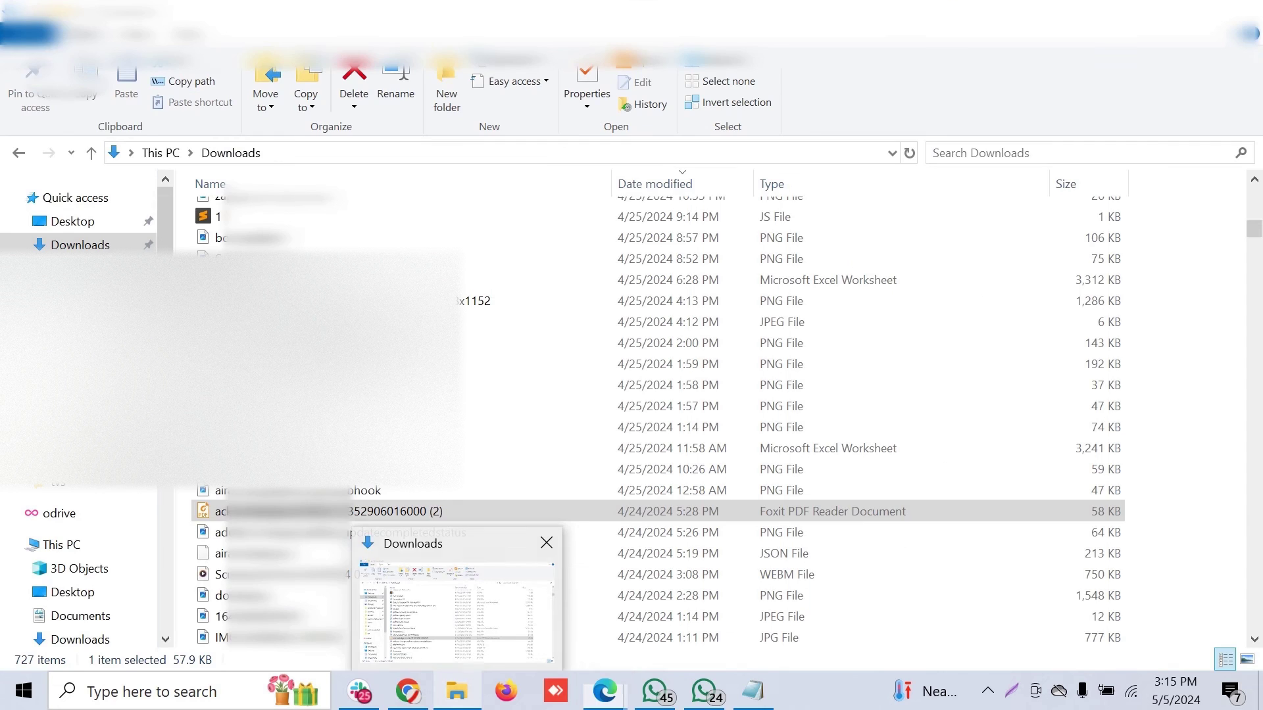
click(475, 301)
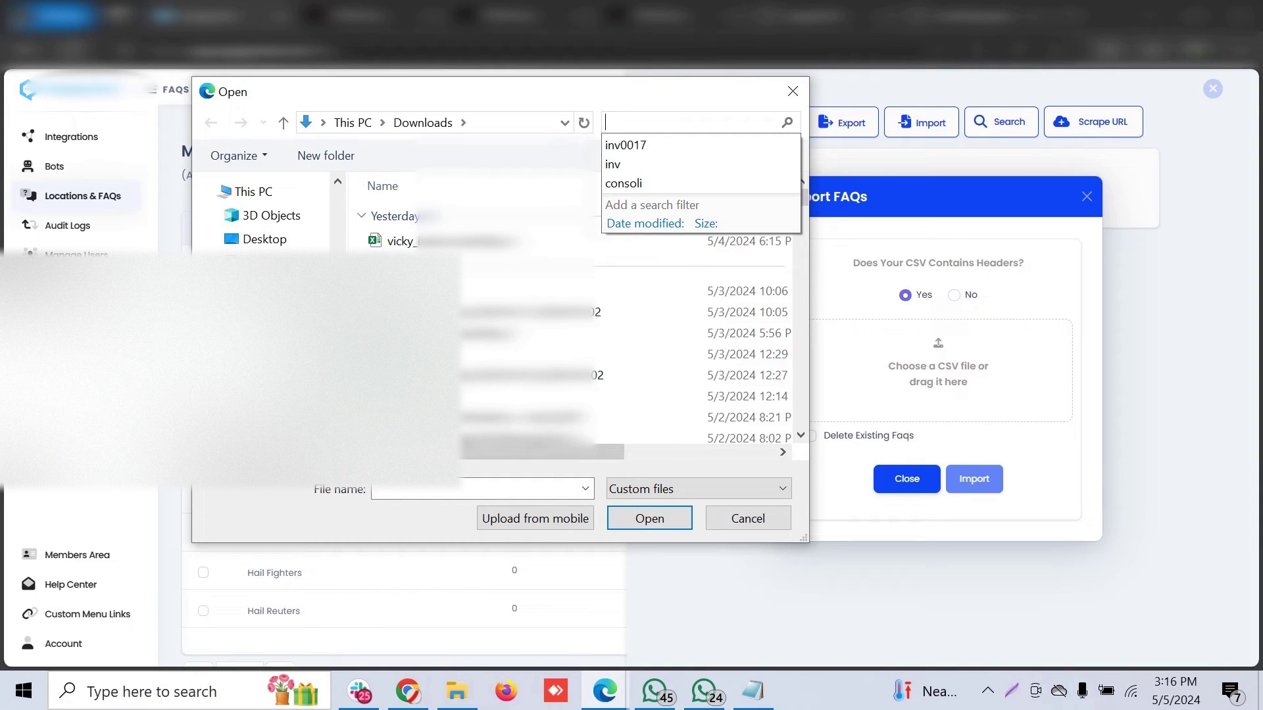
text(amend)
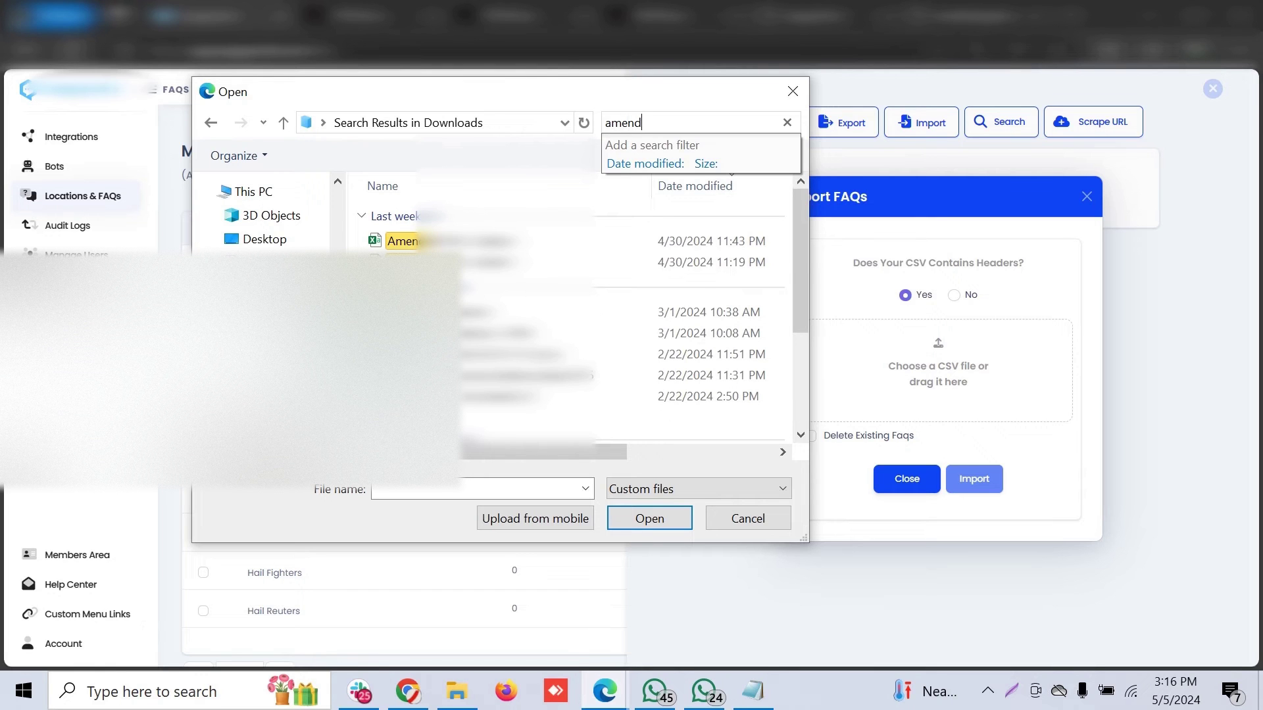
click(448, 241)
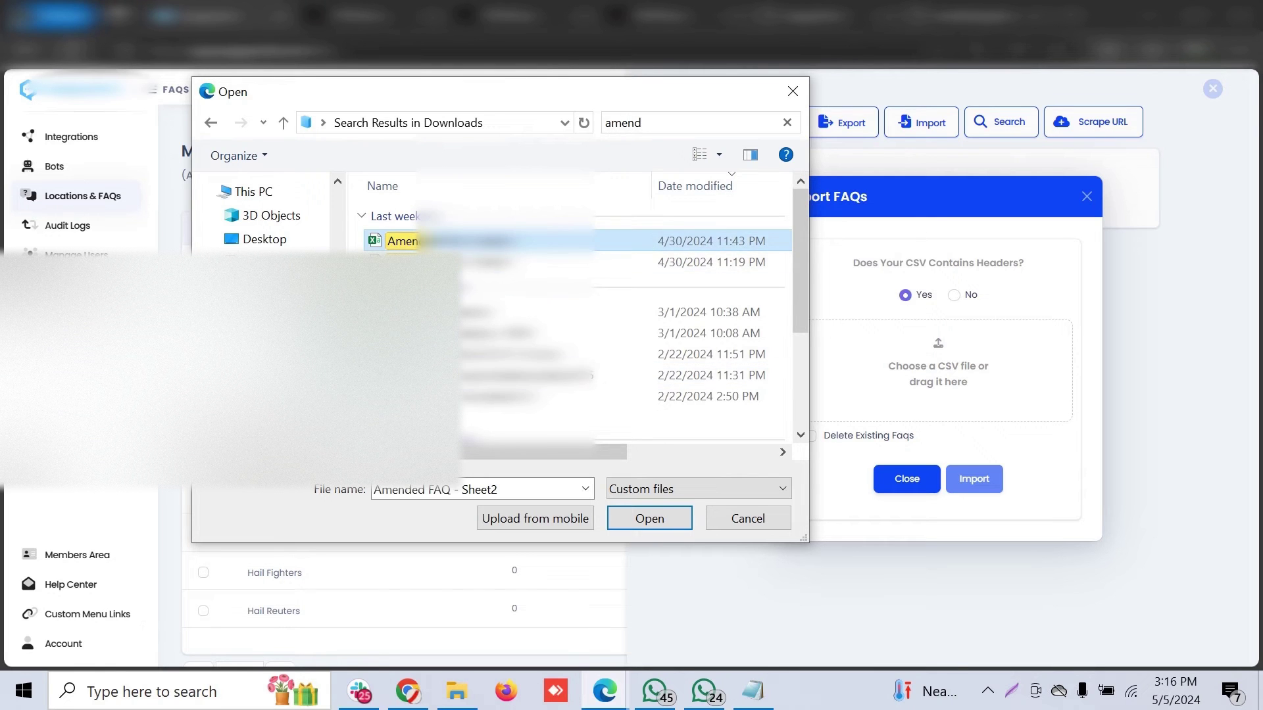
click(650, 519)
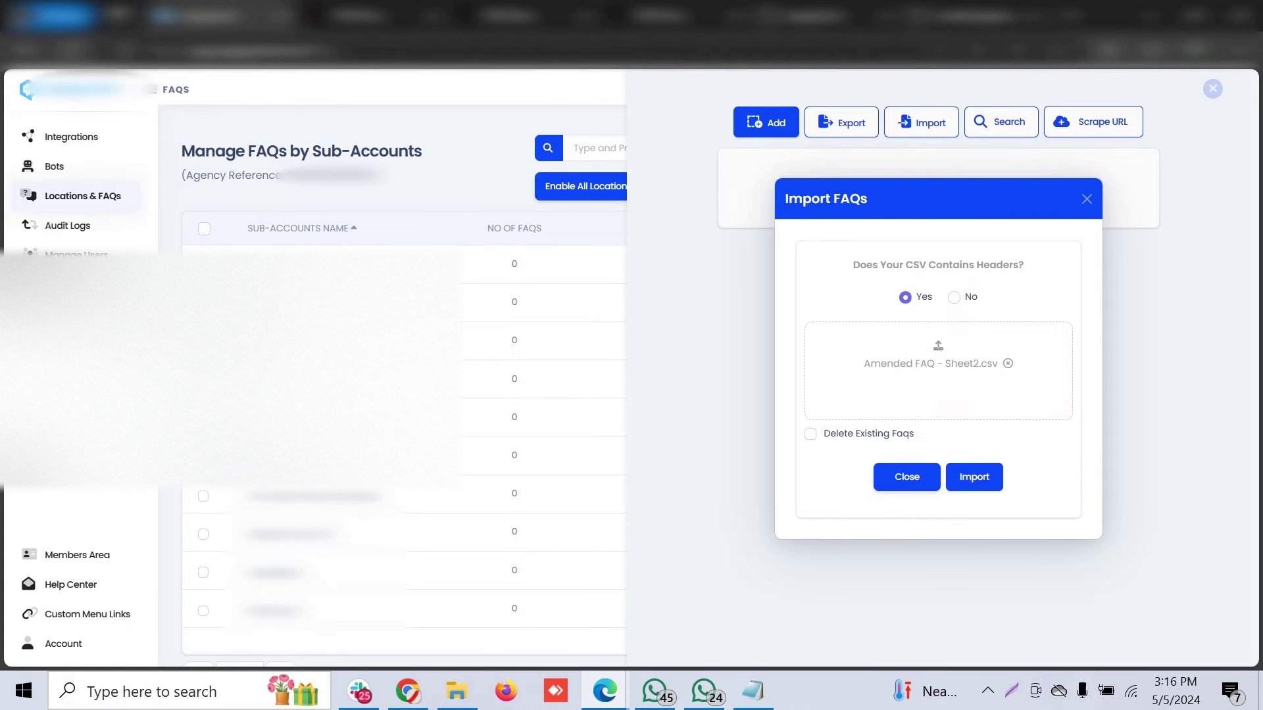
Try to import the chosen CSV with Delete Existing Faqs enabled, confirming the deletion of existing FAQs
click(810, 435)
key(Return)
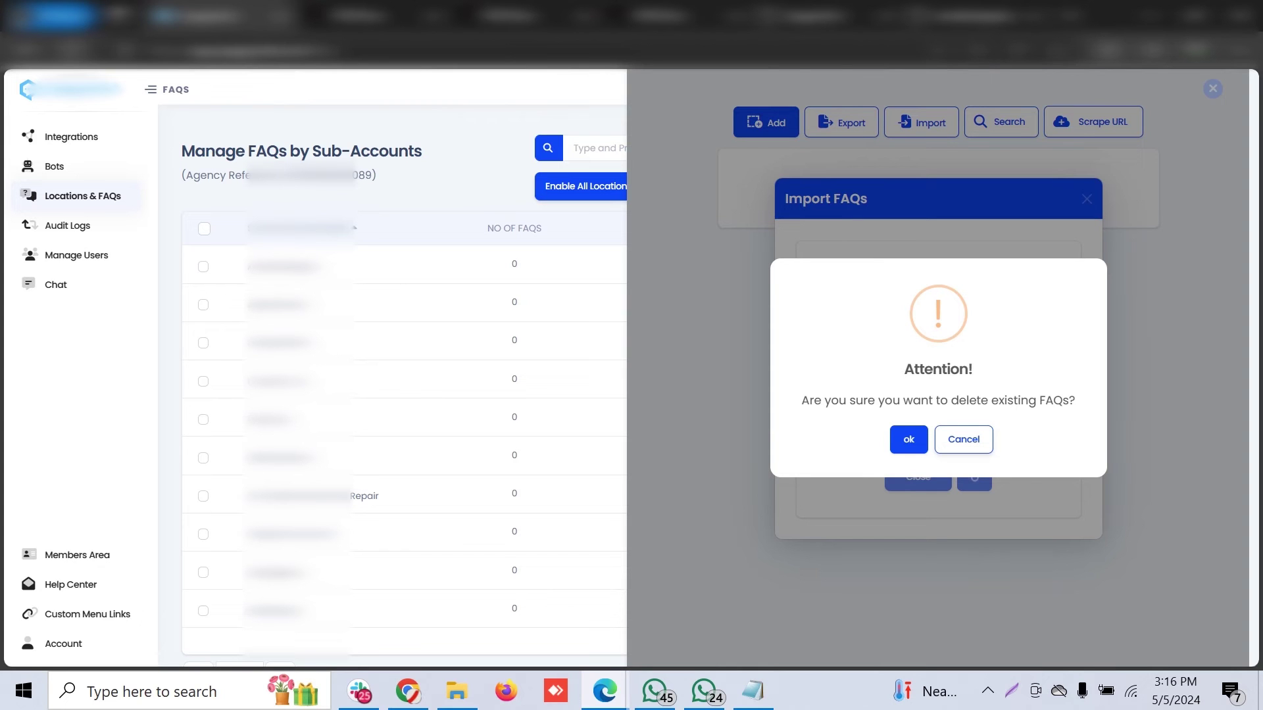
key(Return)
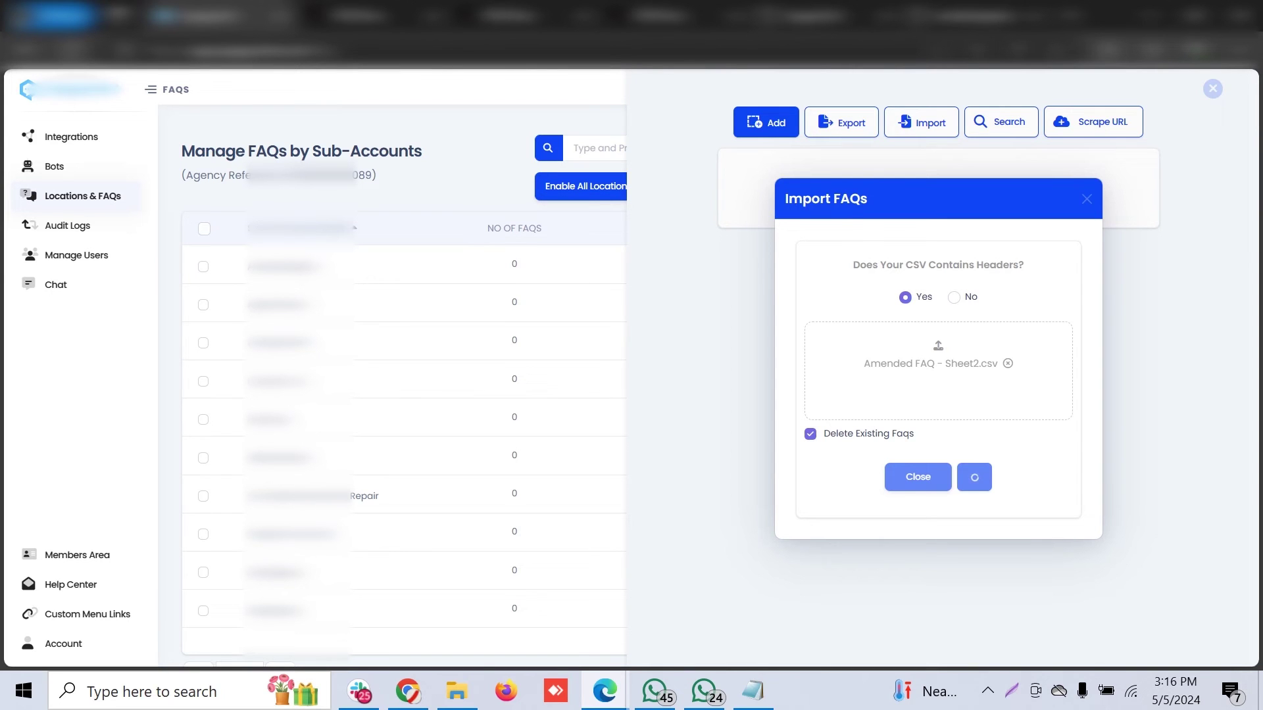
key(Return)
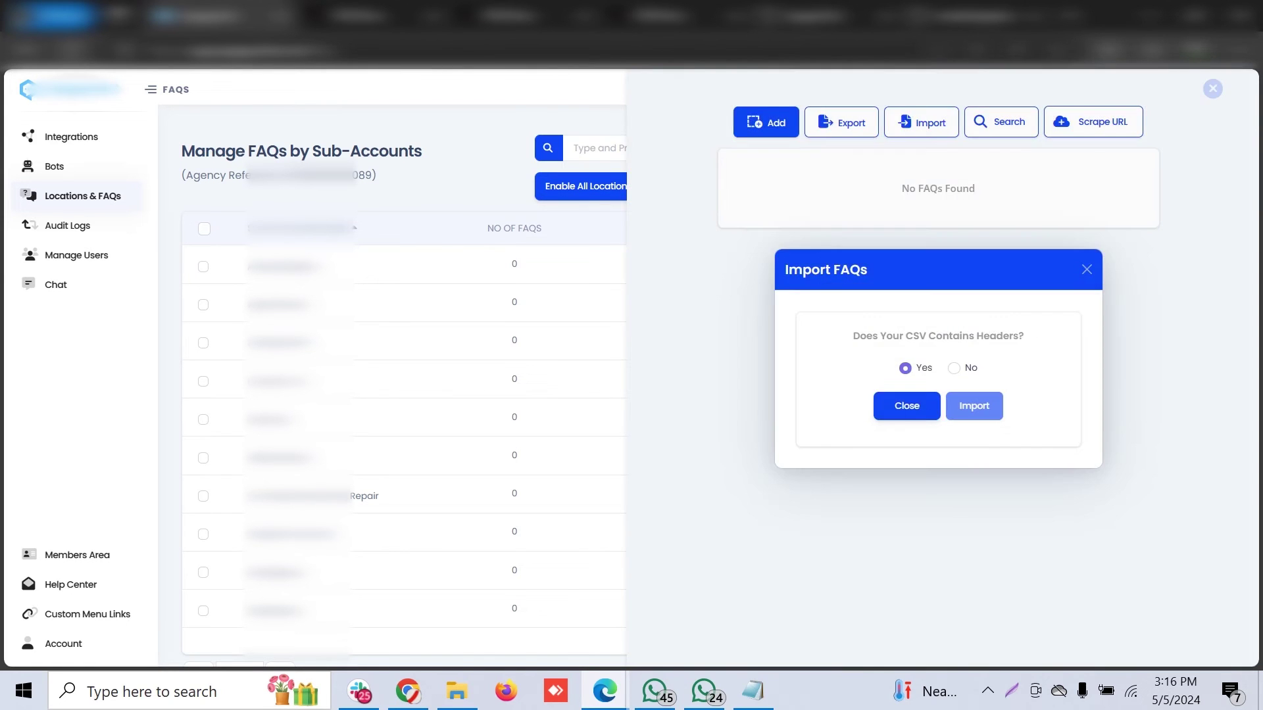
key(Return)
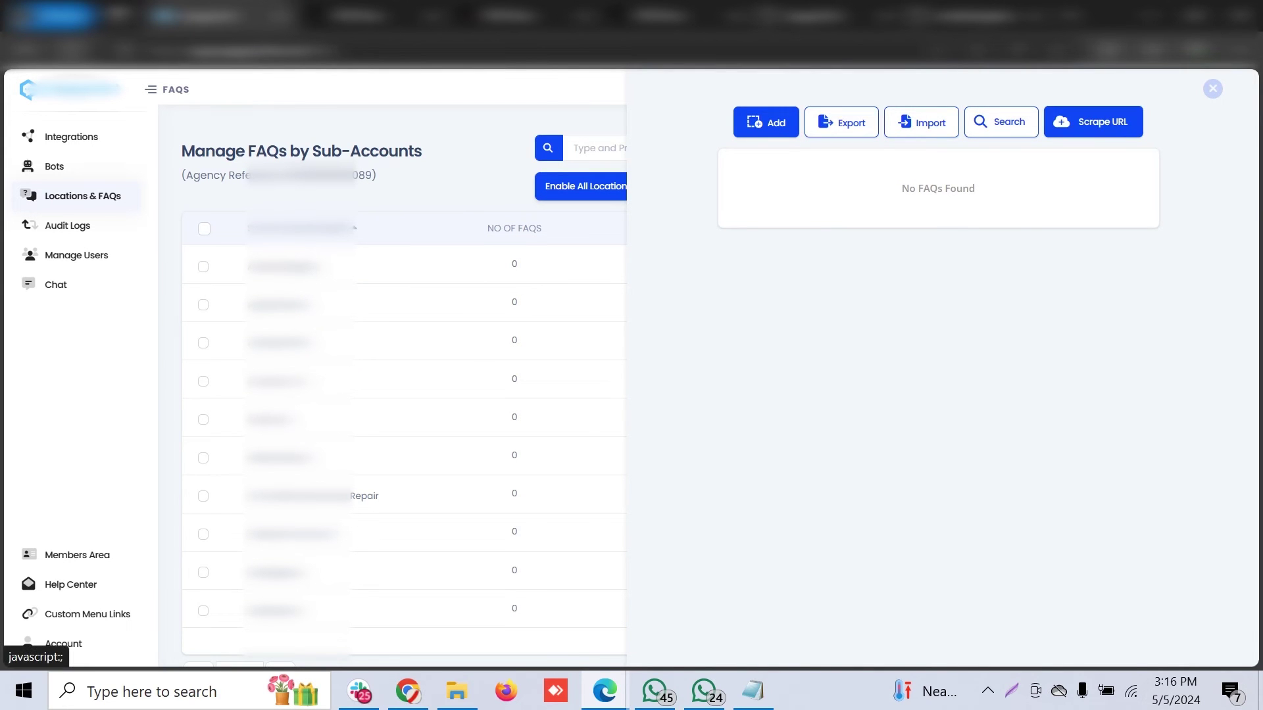
click(1213, 89)
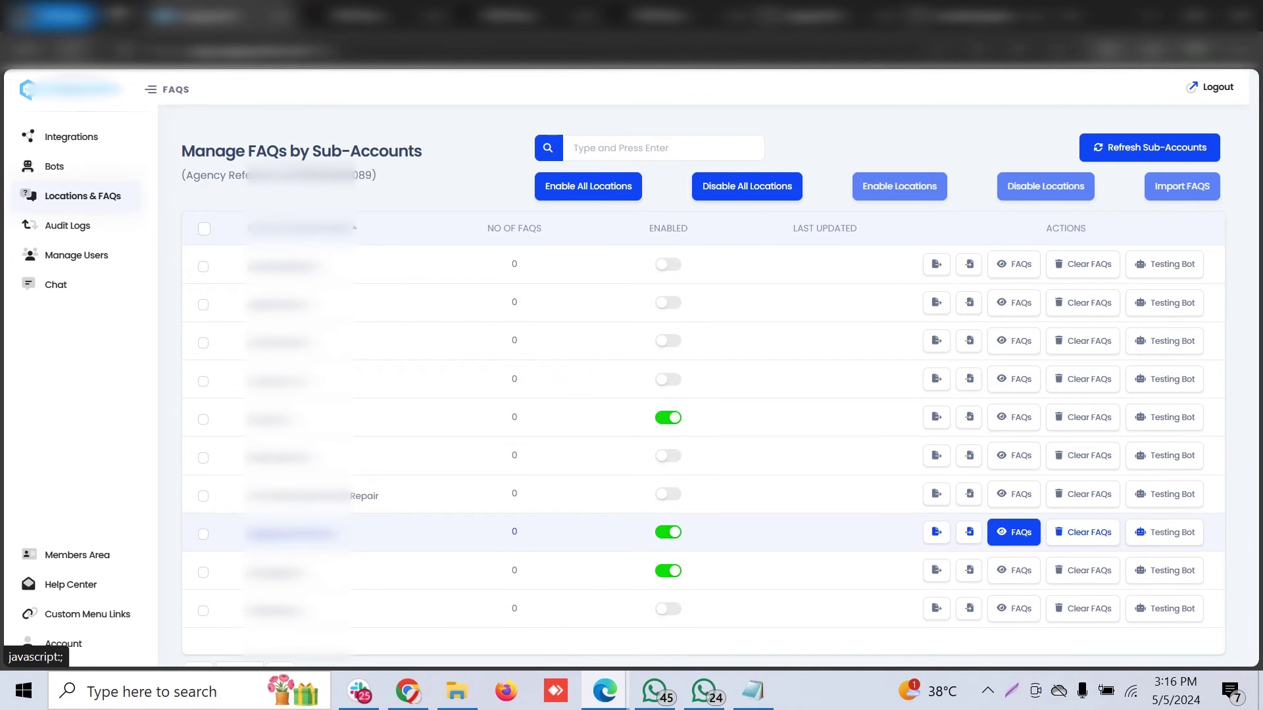
click(1014, 532)
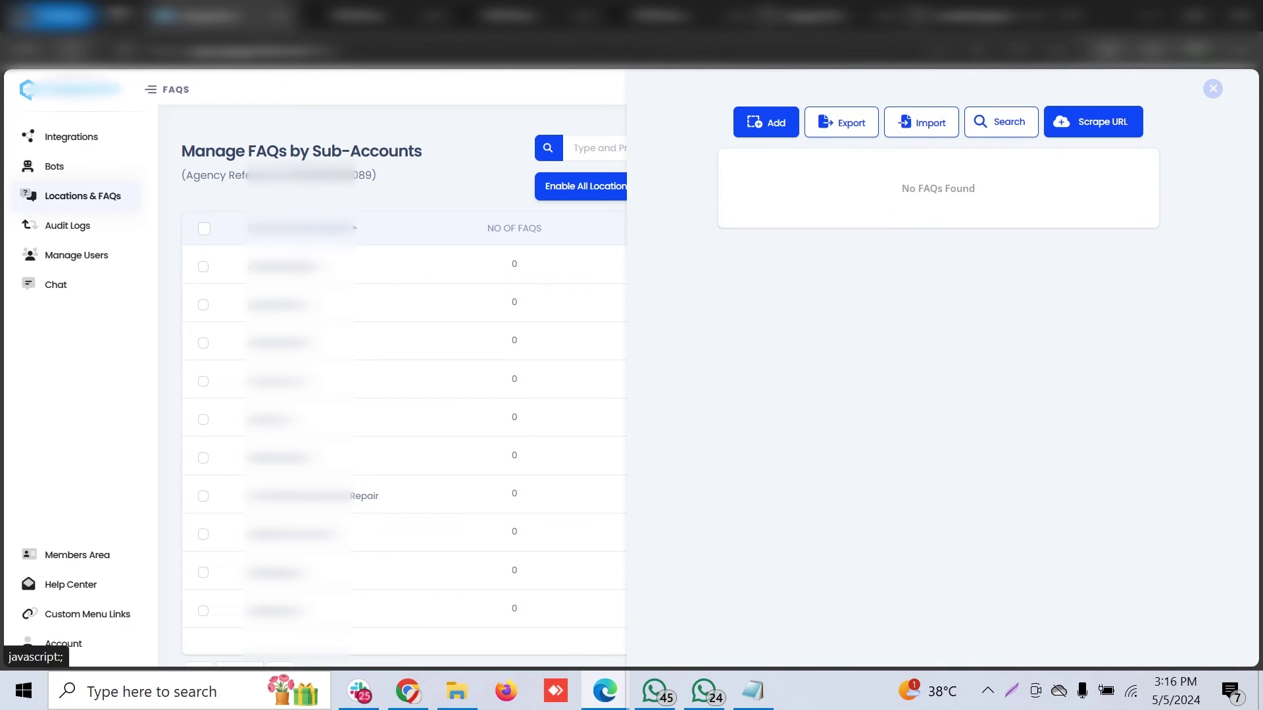
click(1093, 121)
click(794, 327)
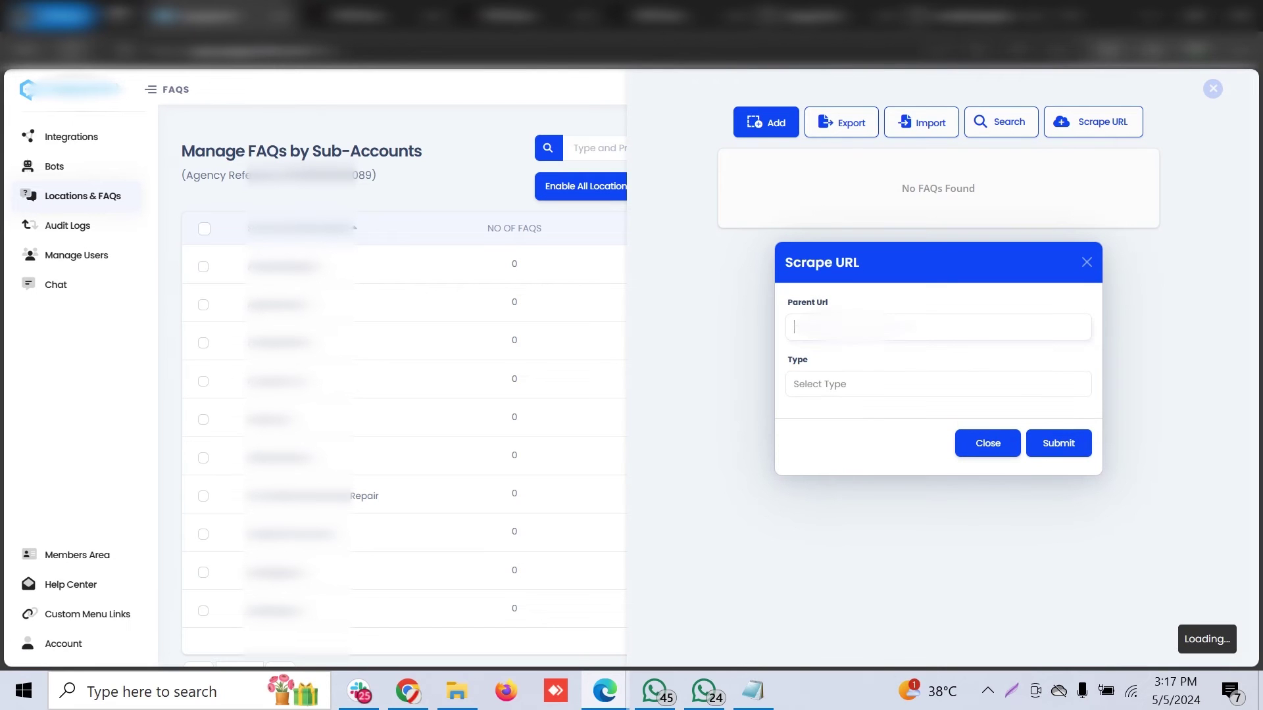
text(https//www.bing.com)
click(937, 384)
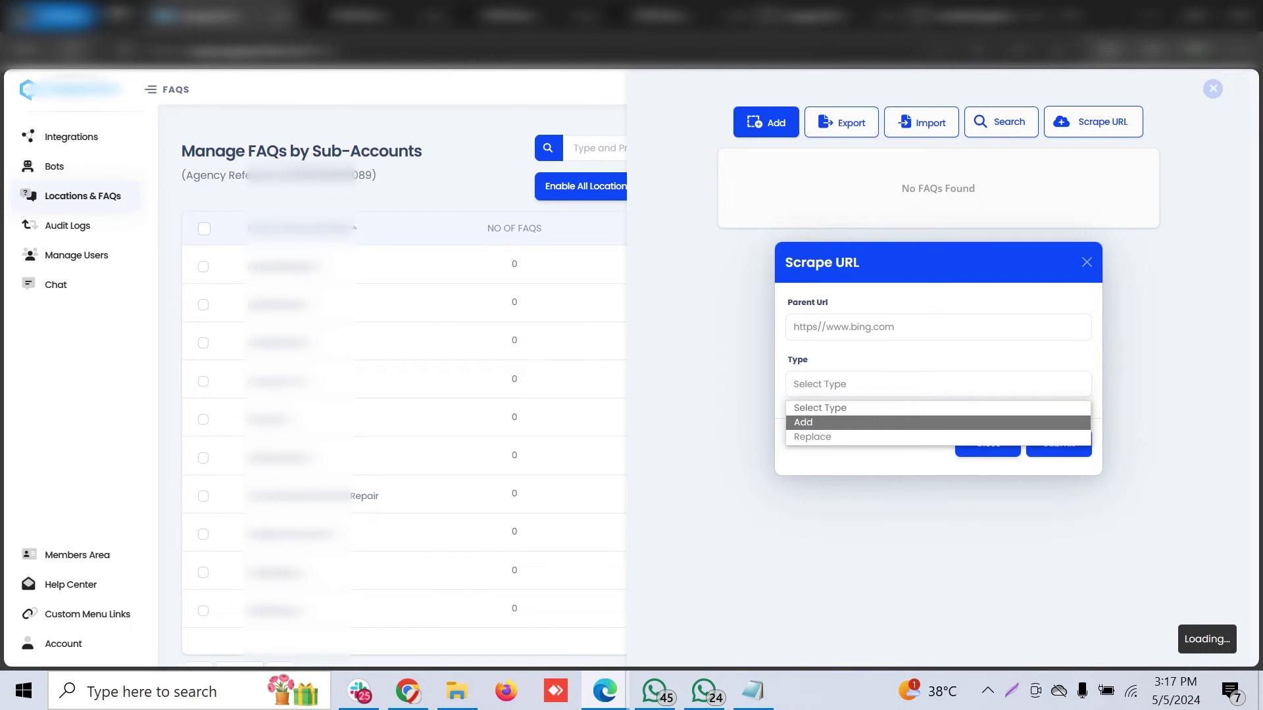
click(937, 422)
click(1058, 444)
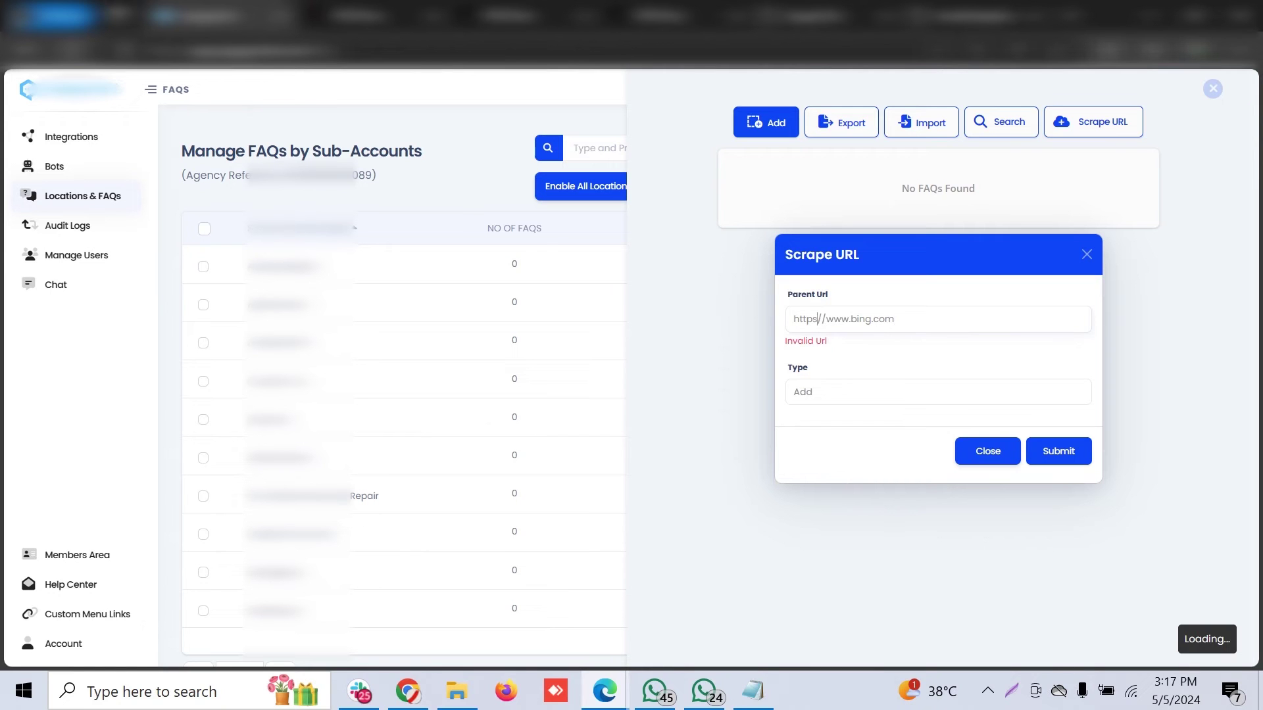
text(:)
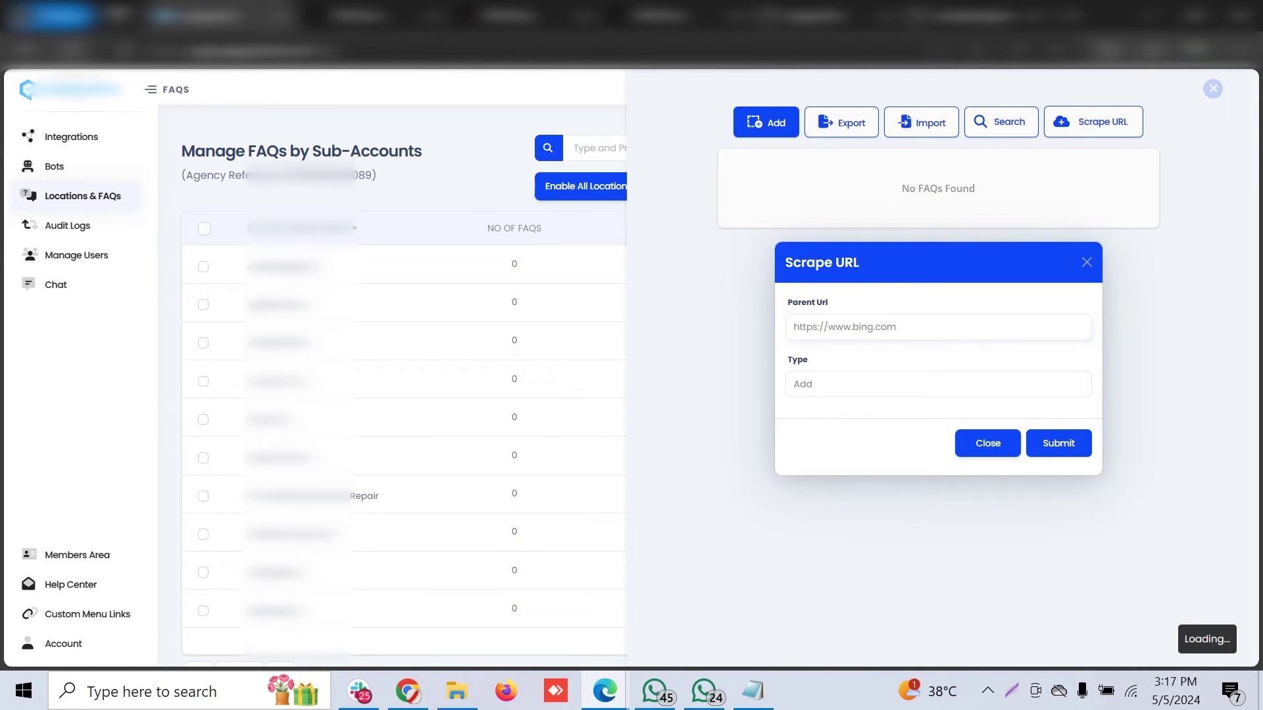
key(Return)
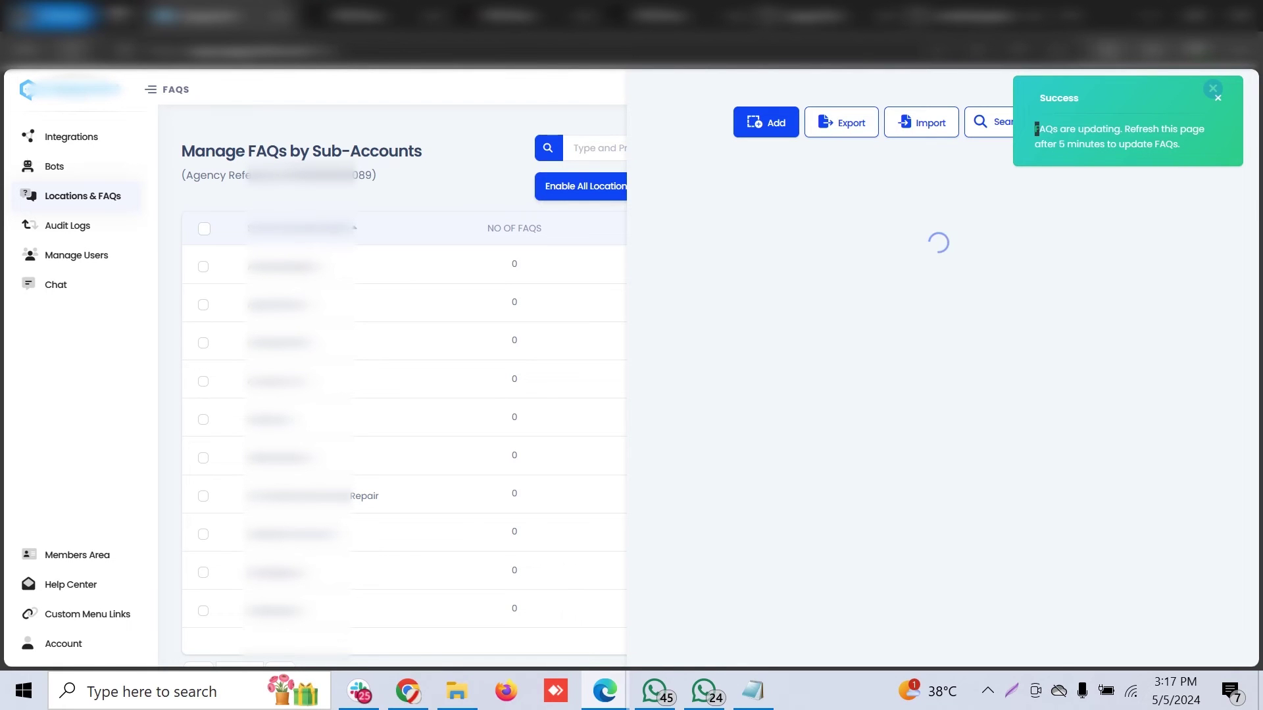
drag(1035, 129, 1179, 144)
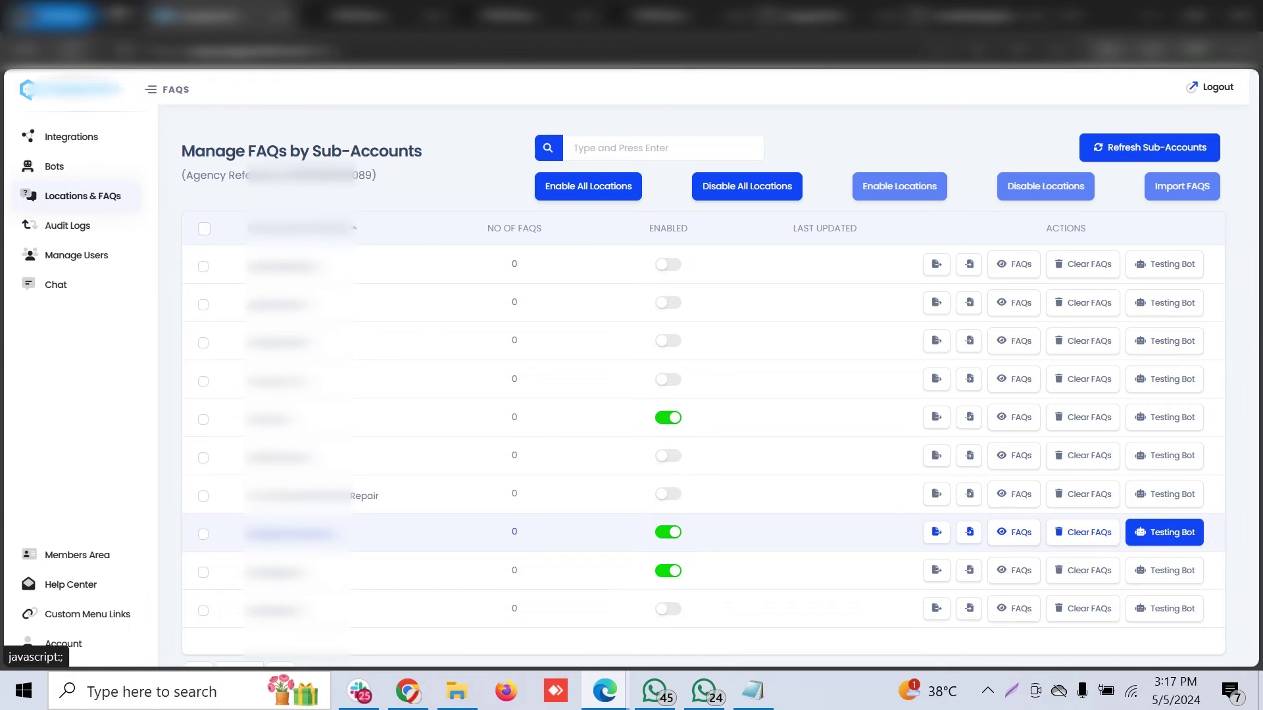
Assign the Booking bot as the testing bot for the eighth sub-account
click(1165, 533)
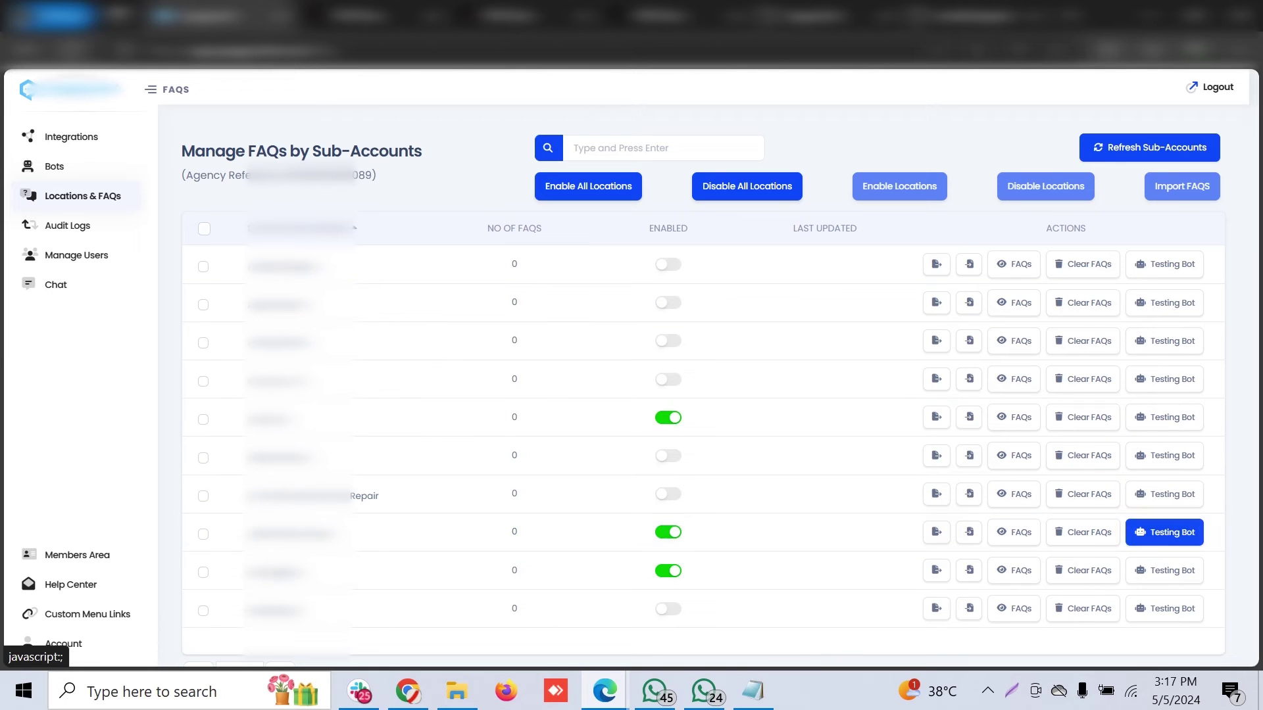
click(1165, 532)
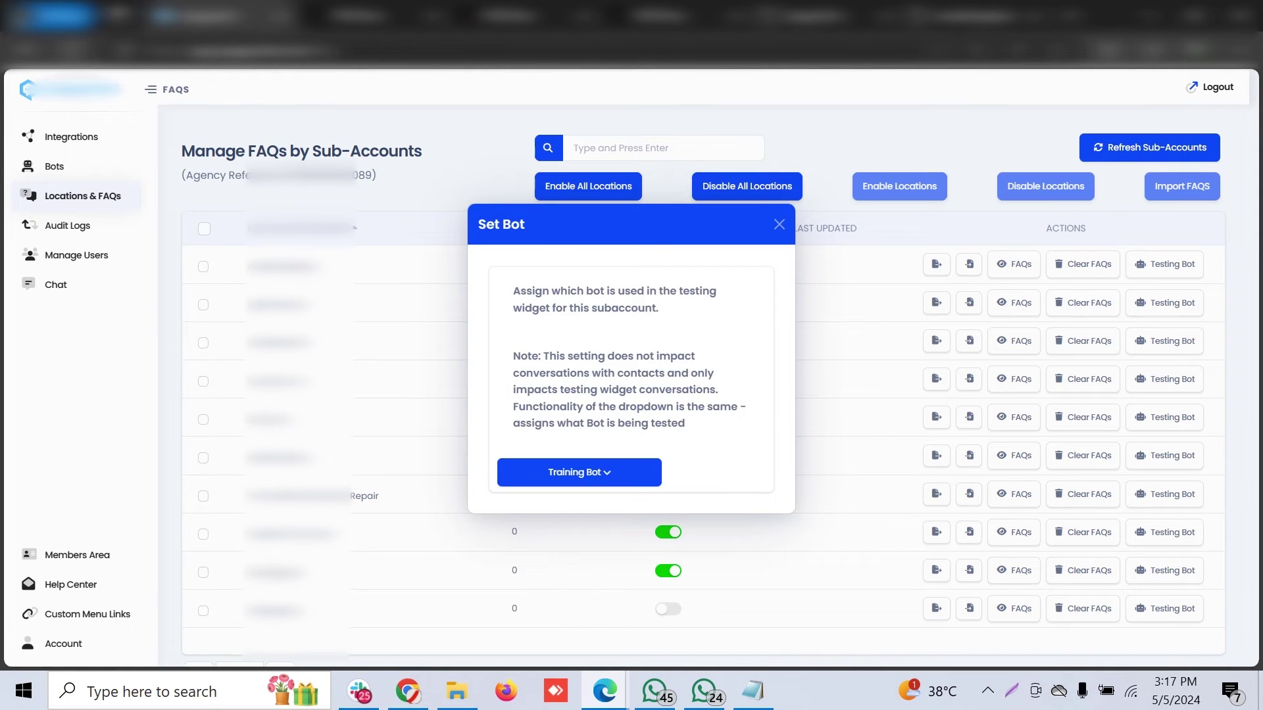
click(579, 472)
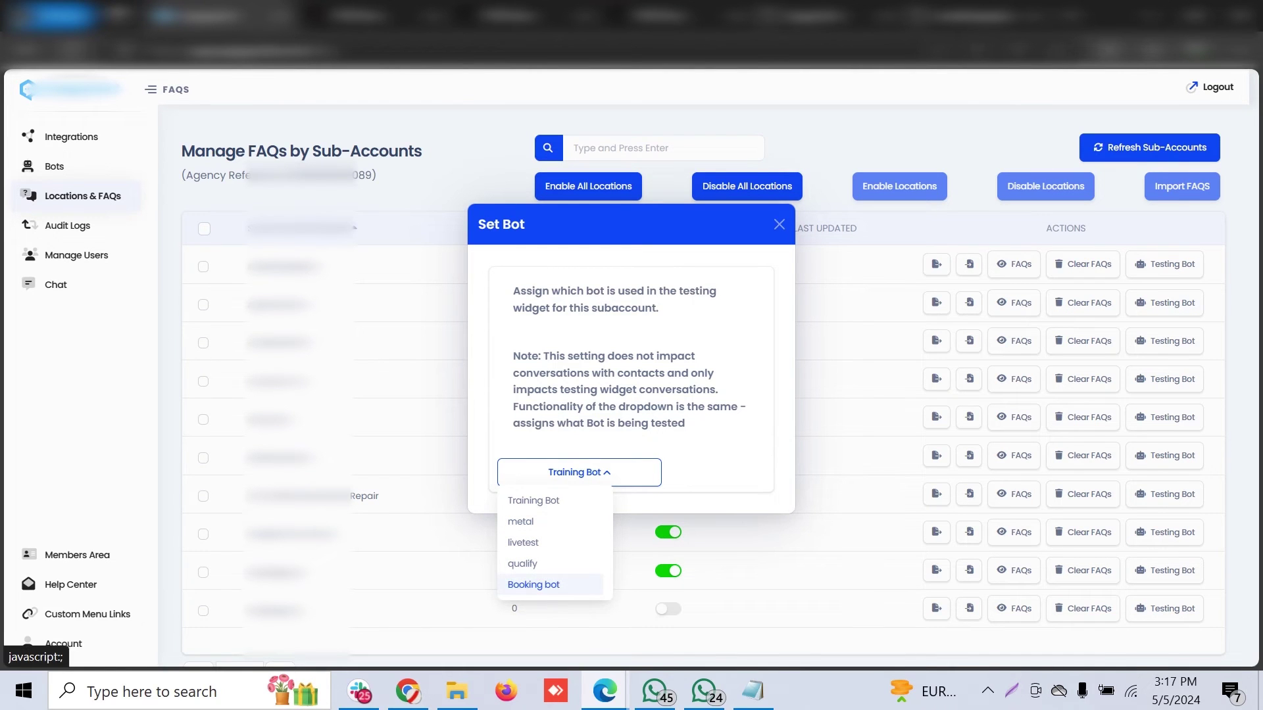
click(533, 585)
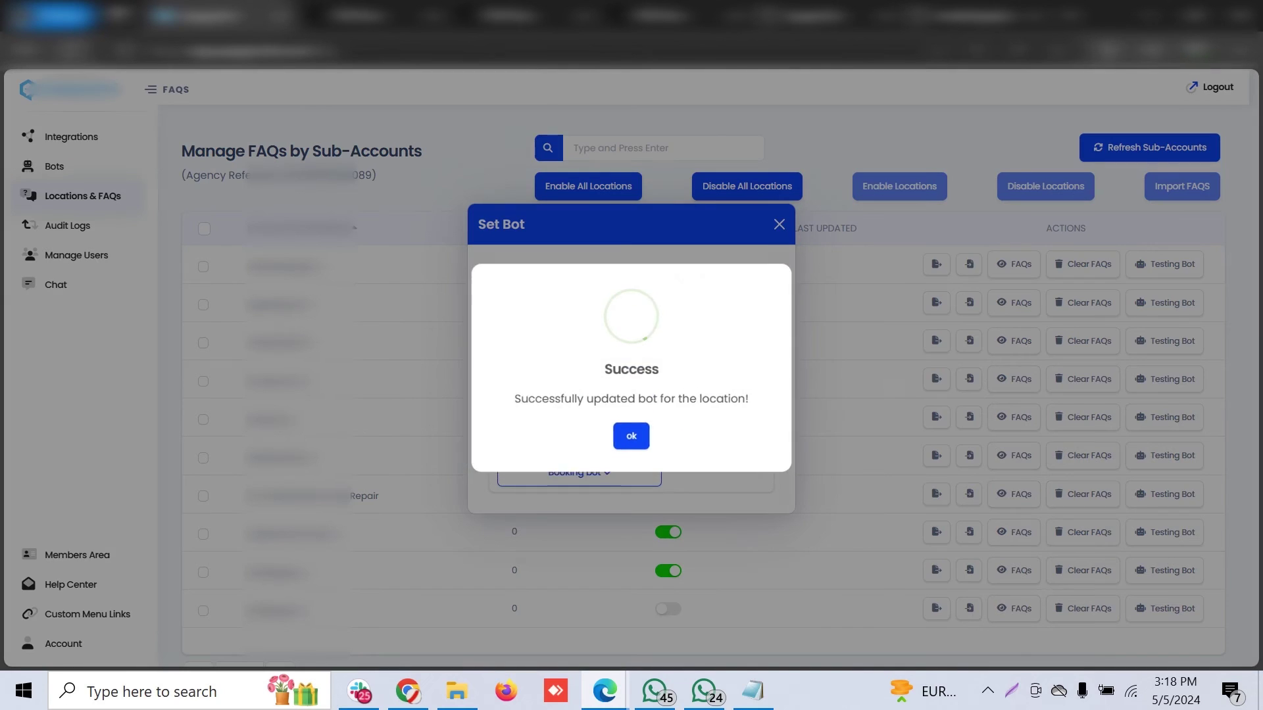
click(630, 440)
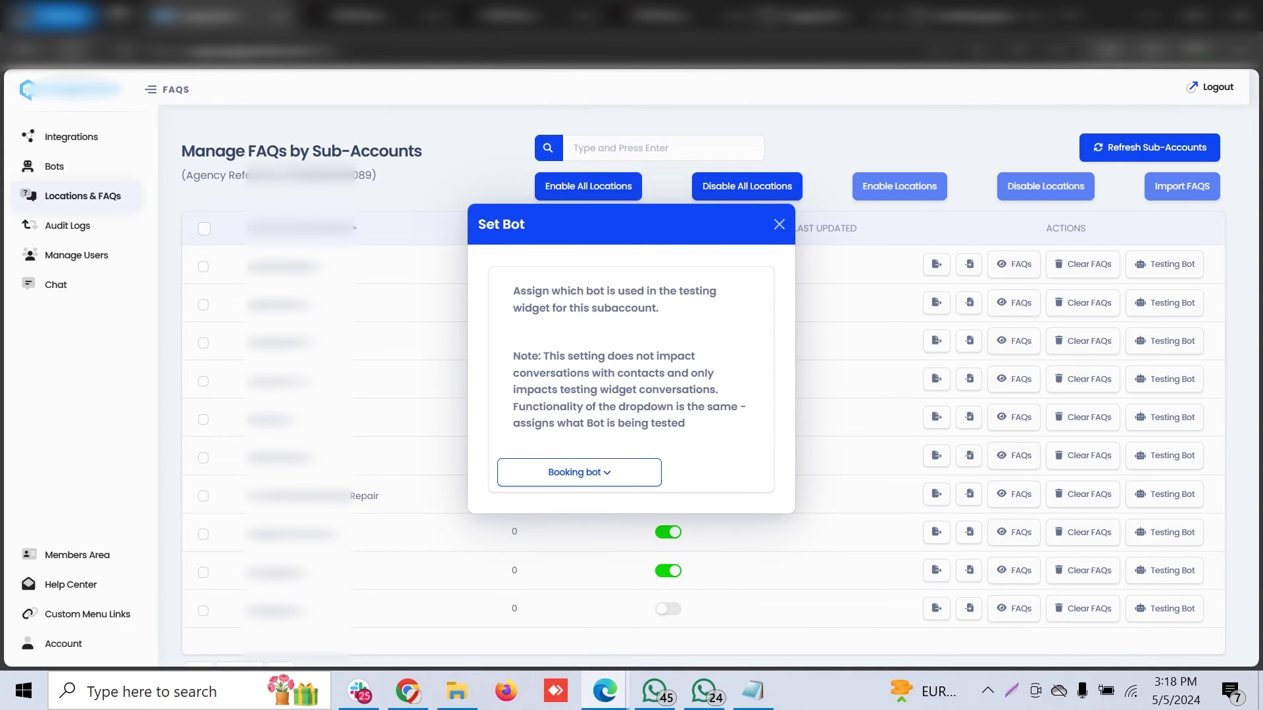
click(779, 224)
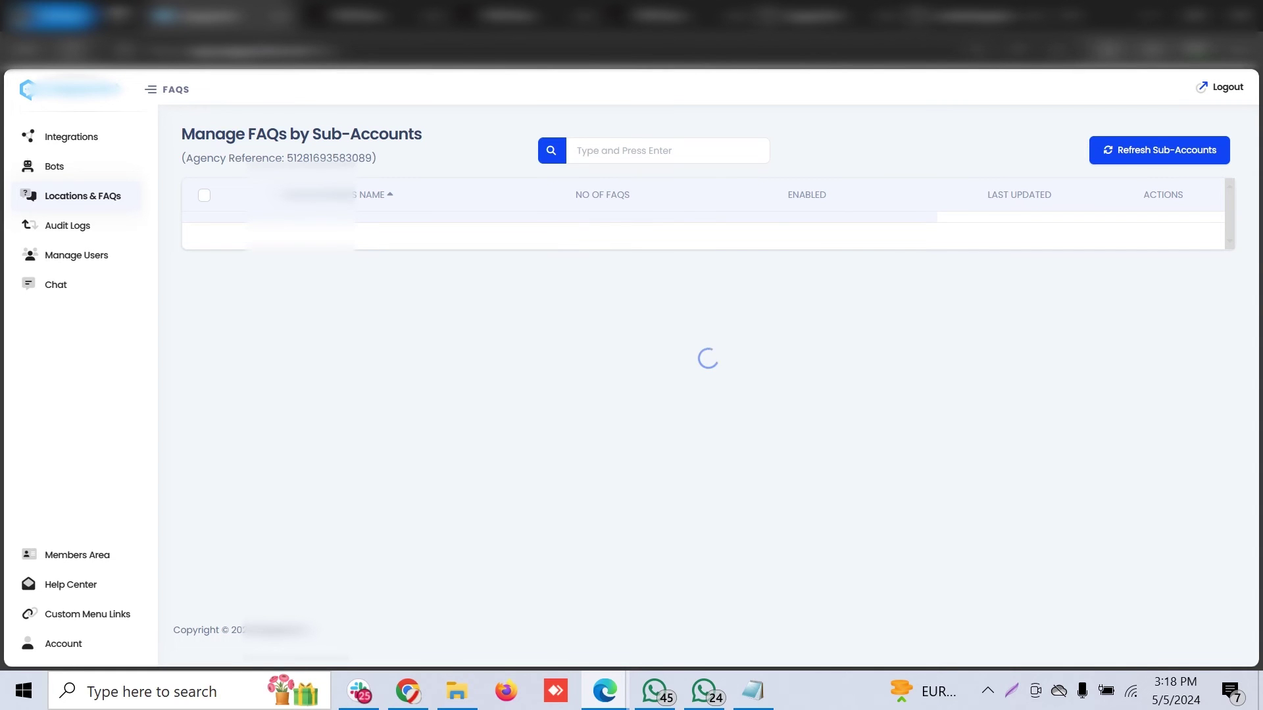
Check which testing bot is assigned to the eighth sub-account, leaving the assignment as it is
scroll(936, 395, down, 2)
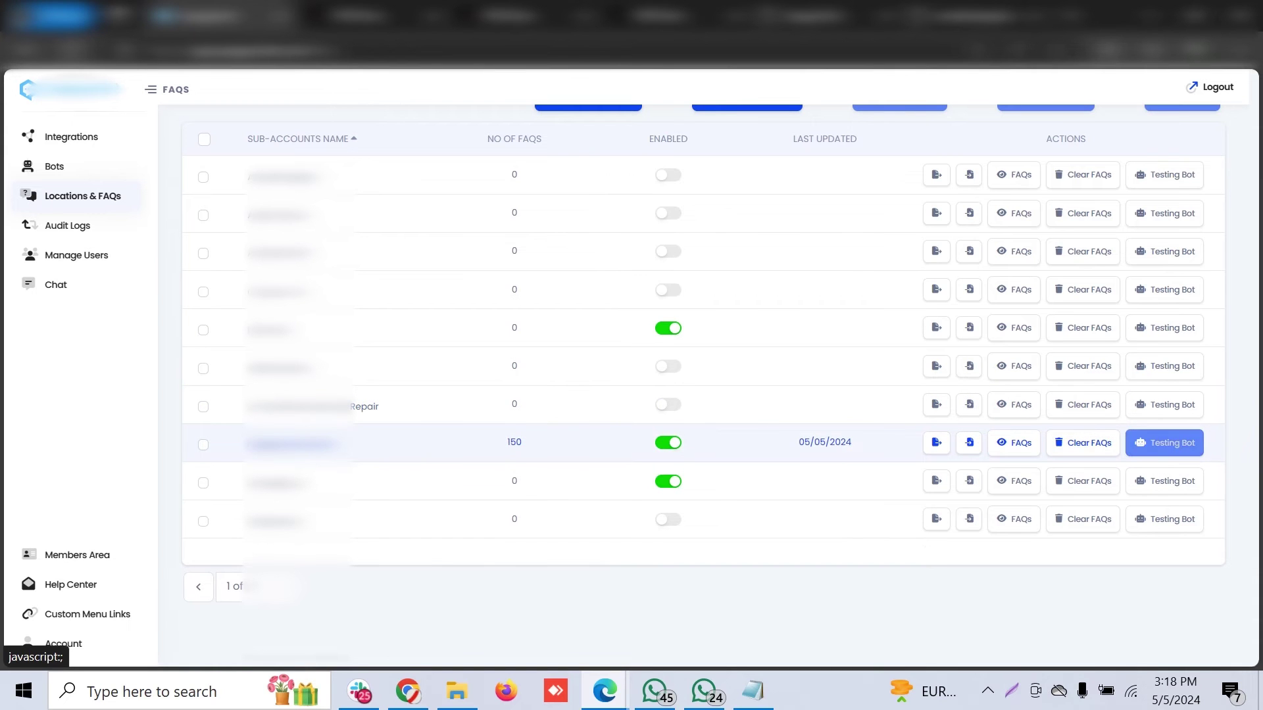
click(1165, 443)
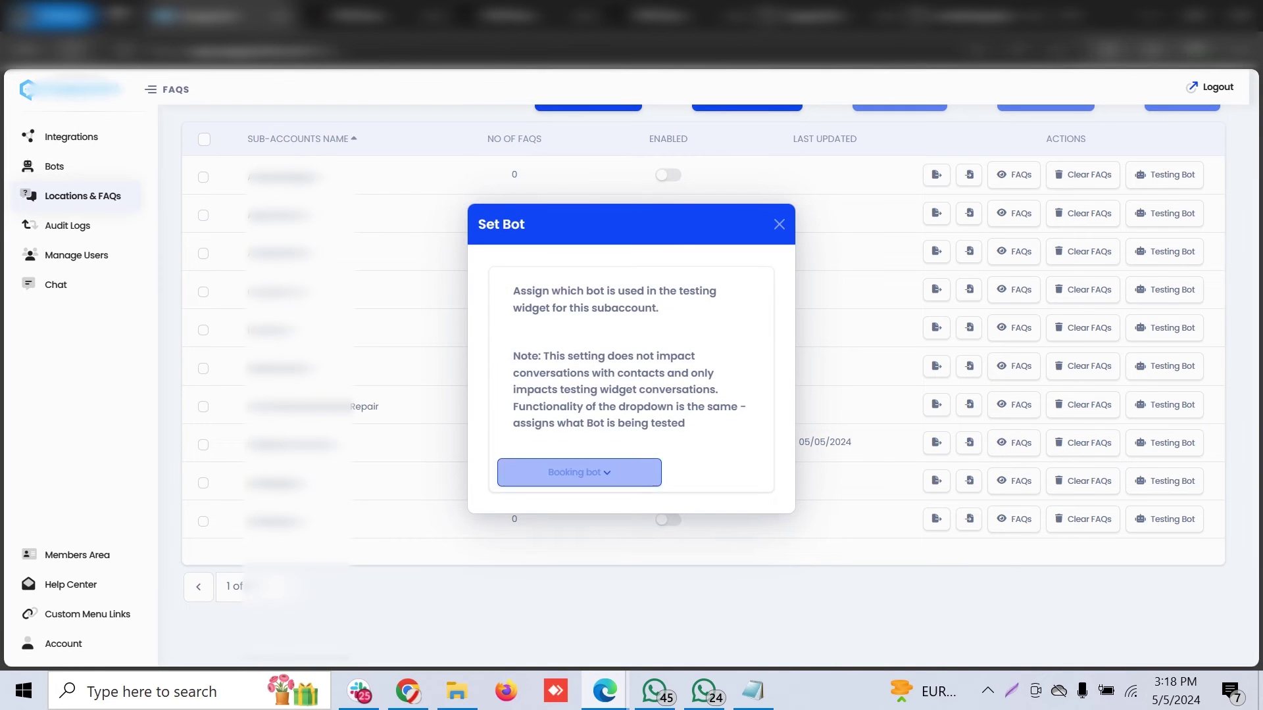
click(780, 224)
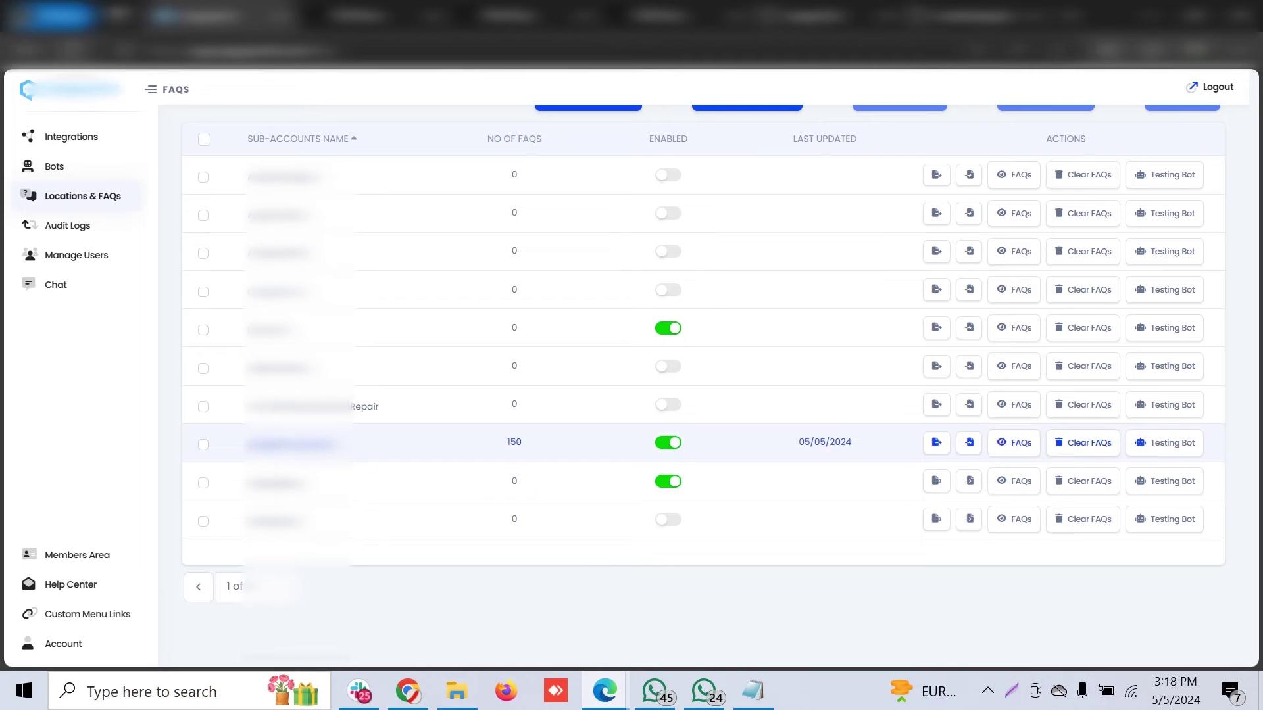
Browse the eighth sub-account's FAQs and view the deletion prompt for the seafood dinner grocery list FAQ, cancelling it
click(1014, 442)
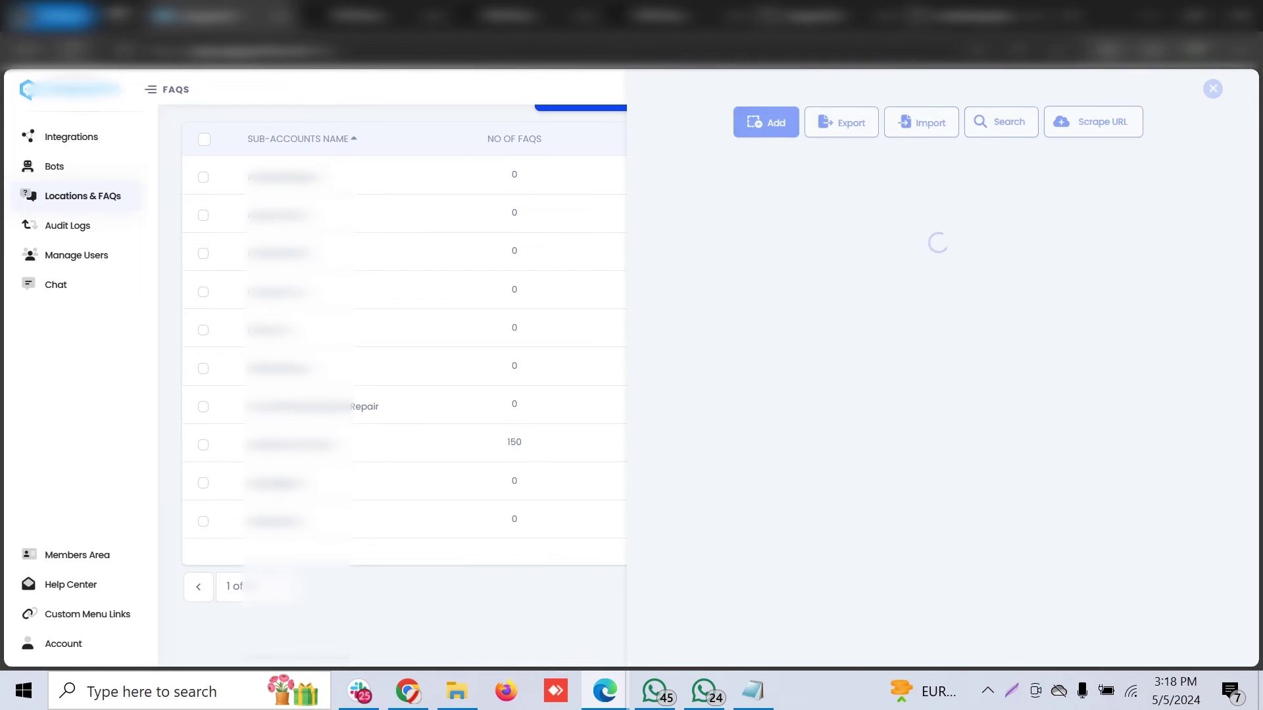
scroll(934, 355, down, 2)
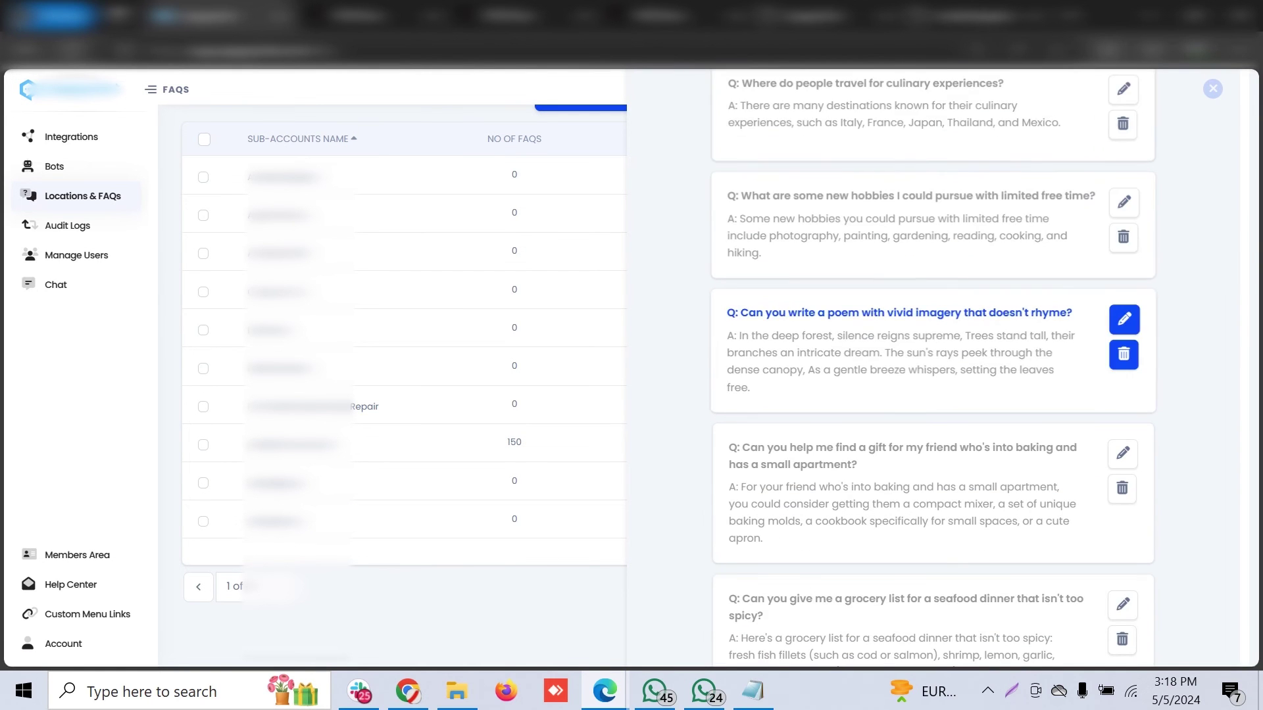
scroll(934, 355, up, 2)
scroll(1118, 246, down, 8)
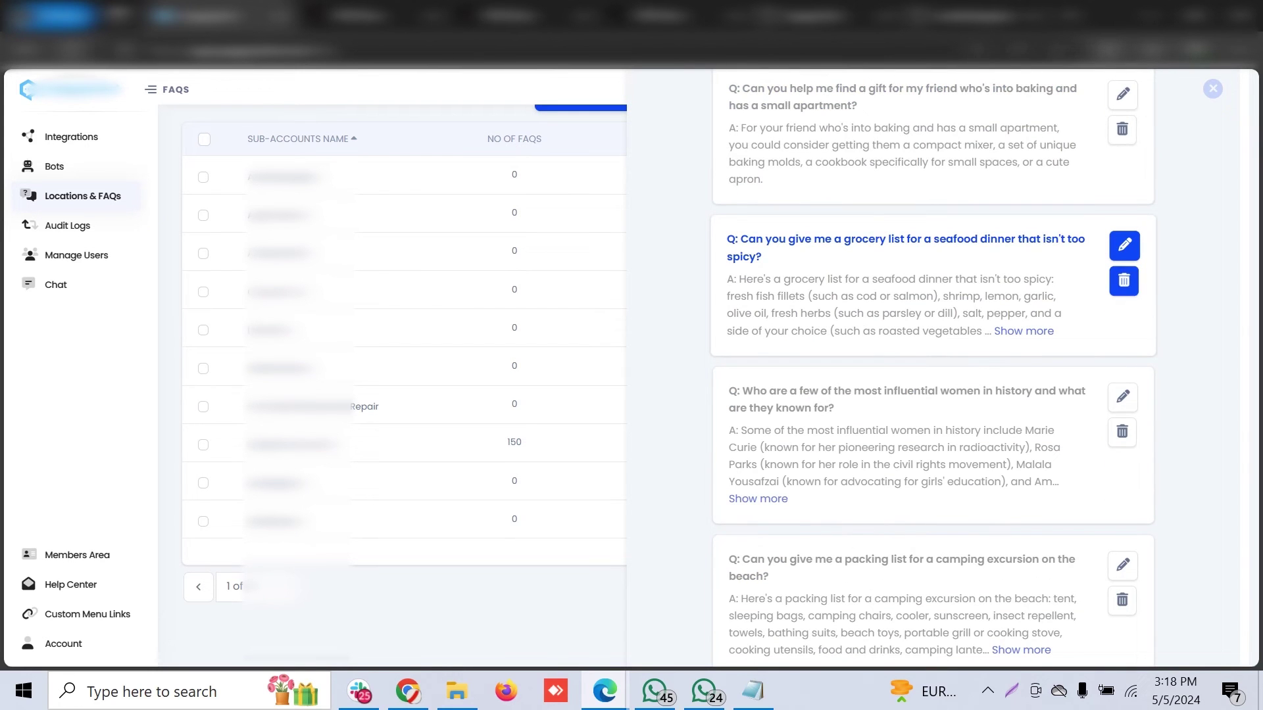
click(1124, 281)
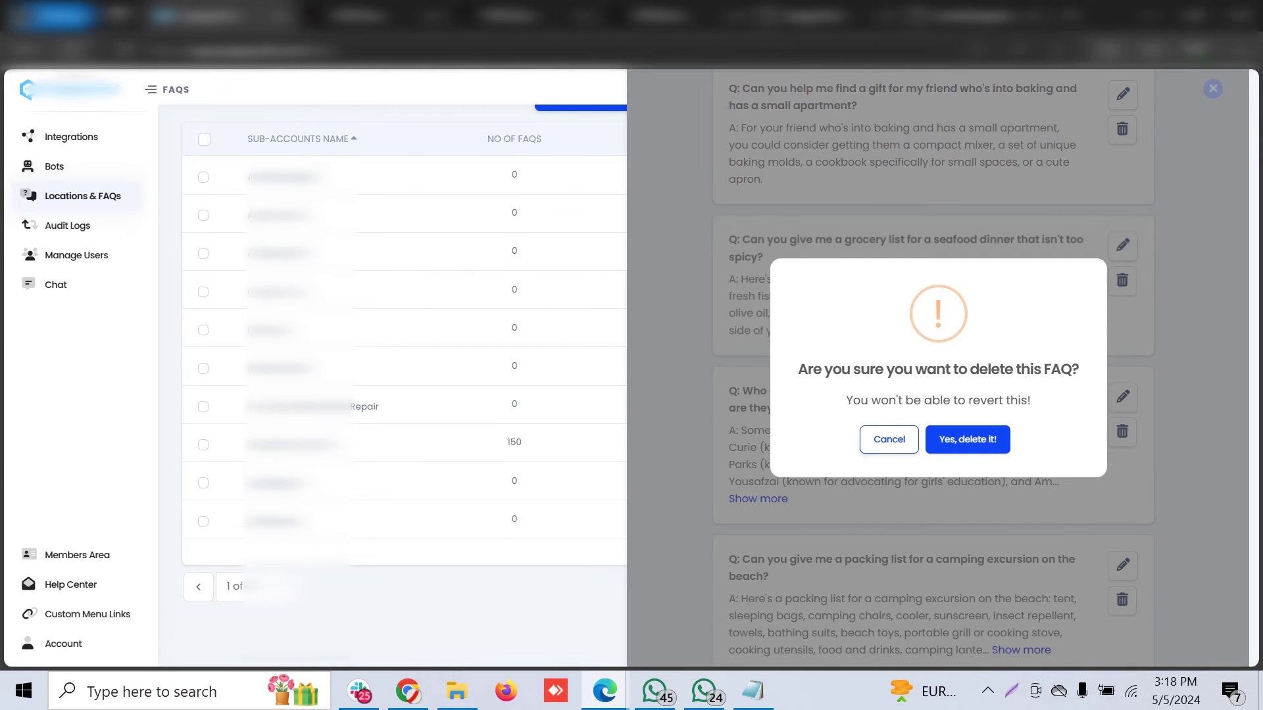
click(888, 439)
scroll(934, 315, down, 1)
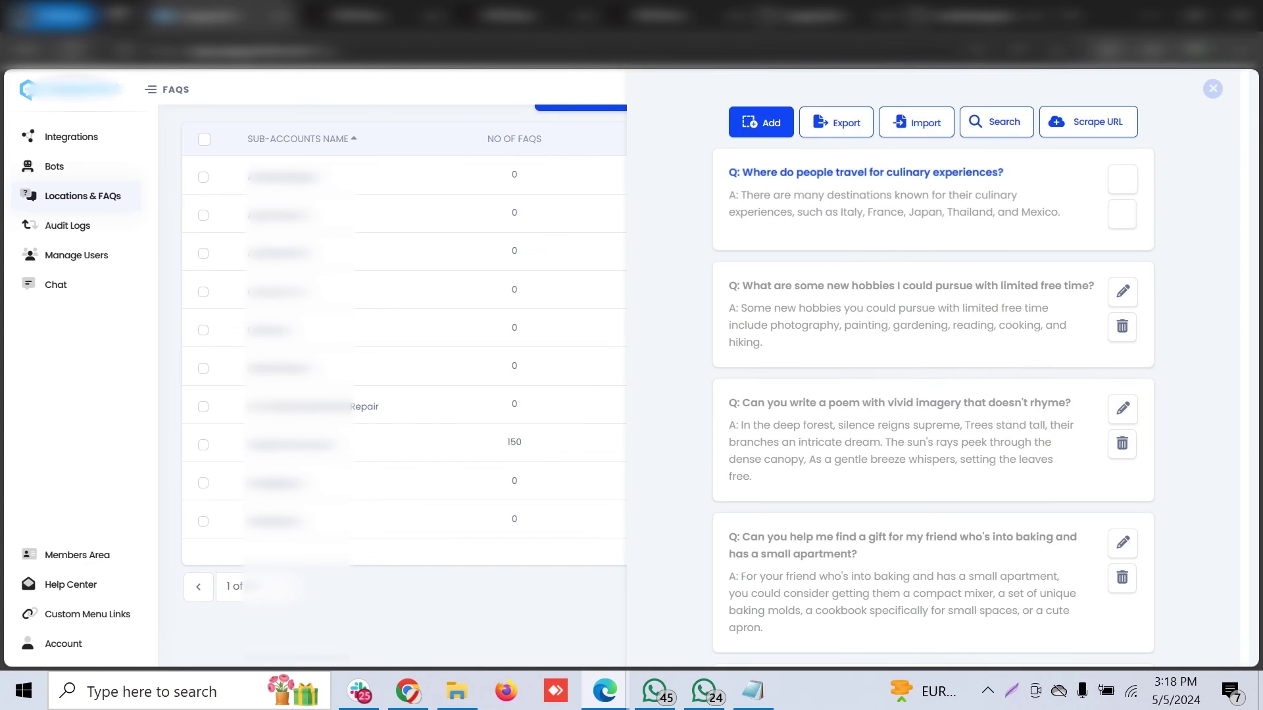
Delete part of the example destinations from the culinary travel FAQ's answer, save the update, and close the FAQ panel
click(1124, 178)
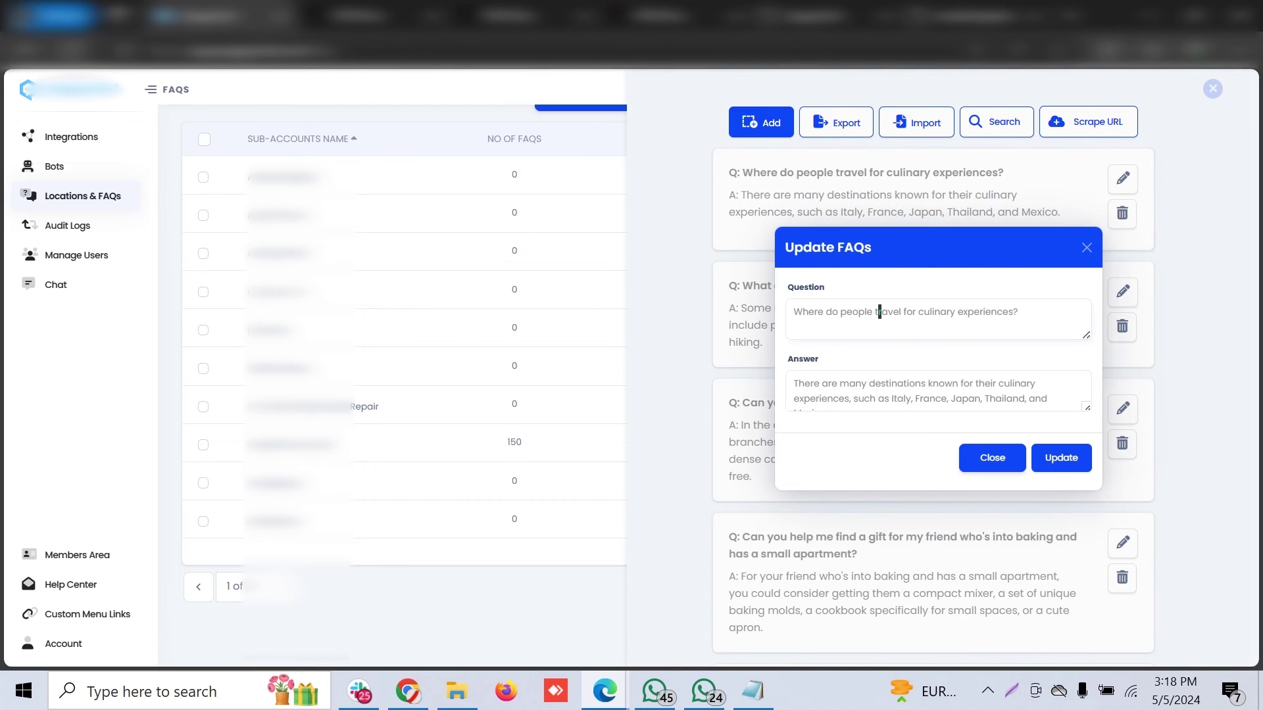
drag(988, 398, 829, 404)
key(BackSpace)
key(BackSpace)
click(1060, 458)
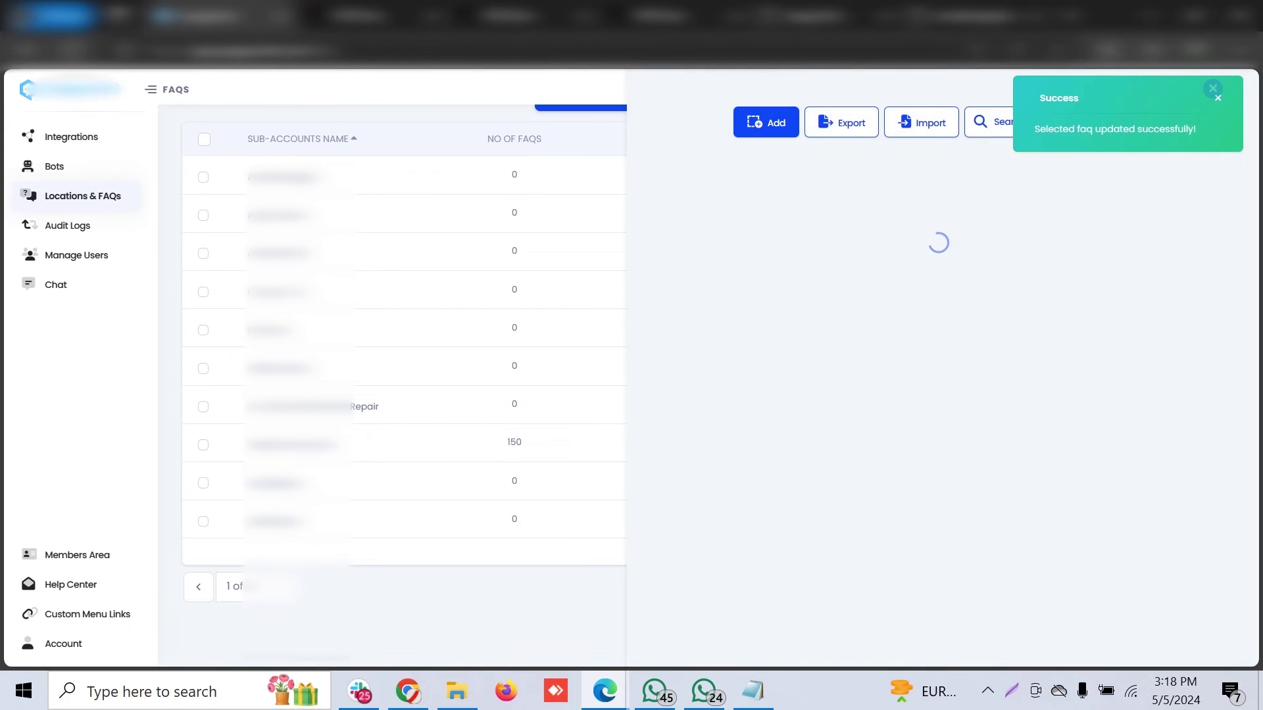
click(1212, 88)
scroll(702, 368, up, 2)
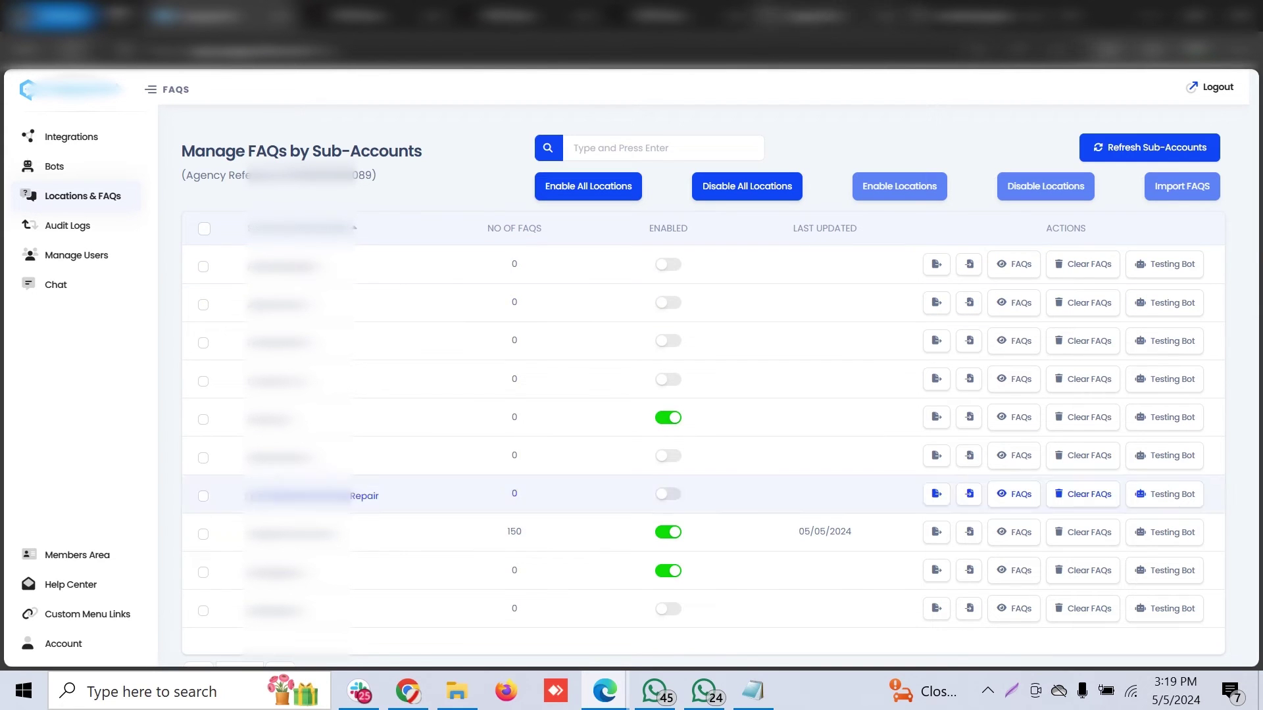
Review the Quick Set Up lesson in the members area, including its snapshot link and custom JavaScript code
mouse_move(827, 15)
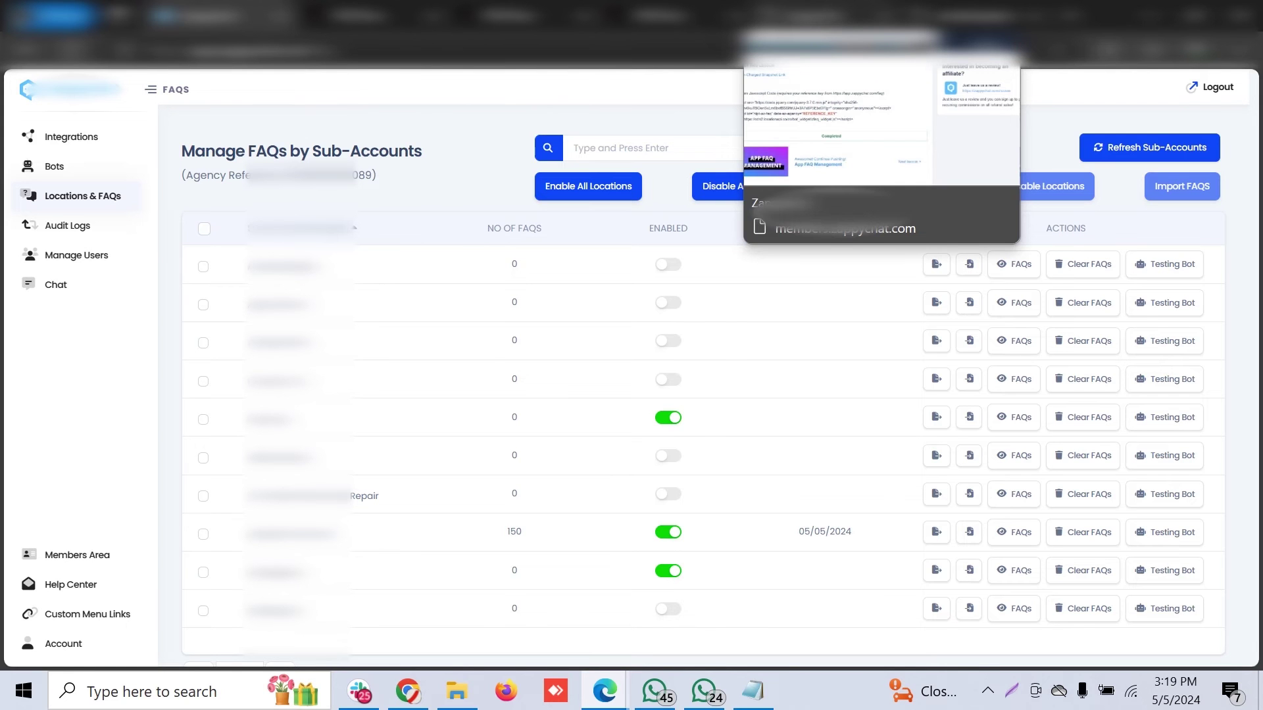
click(827, 14)
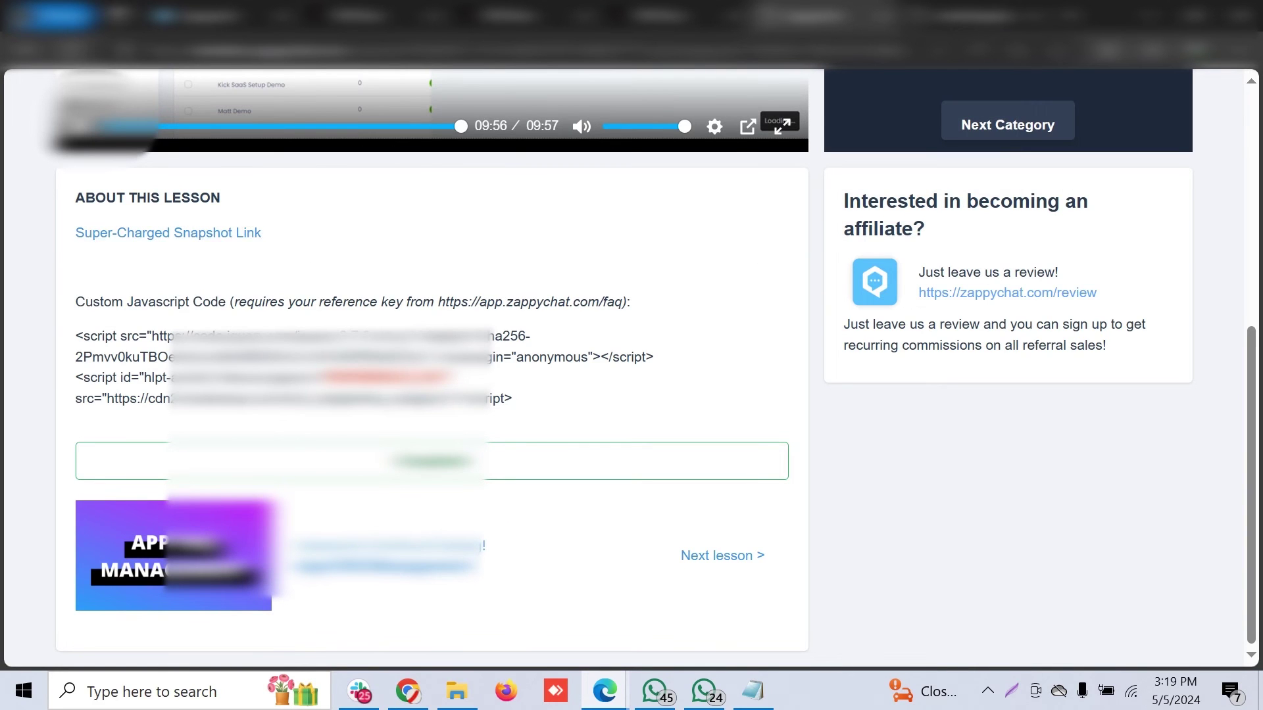
scroll(64, 563, up, 7)
scroll(64, 563, down, 2)
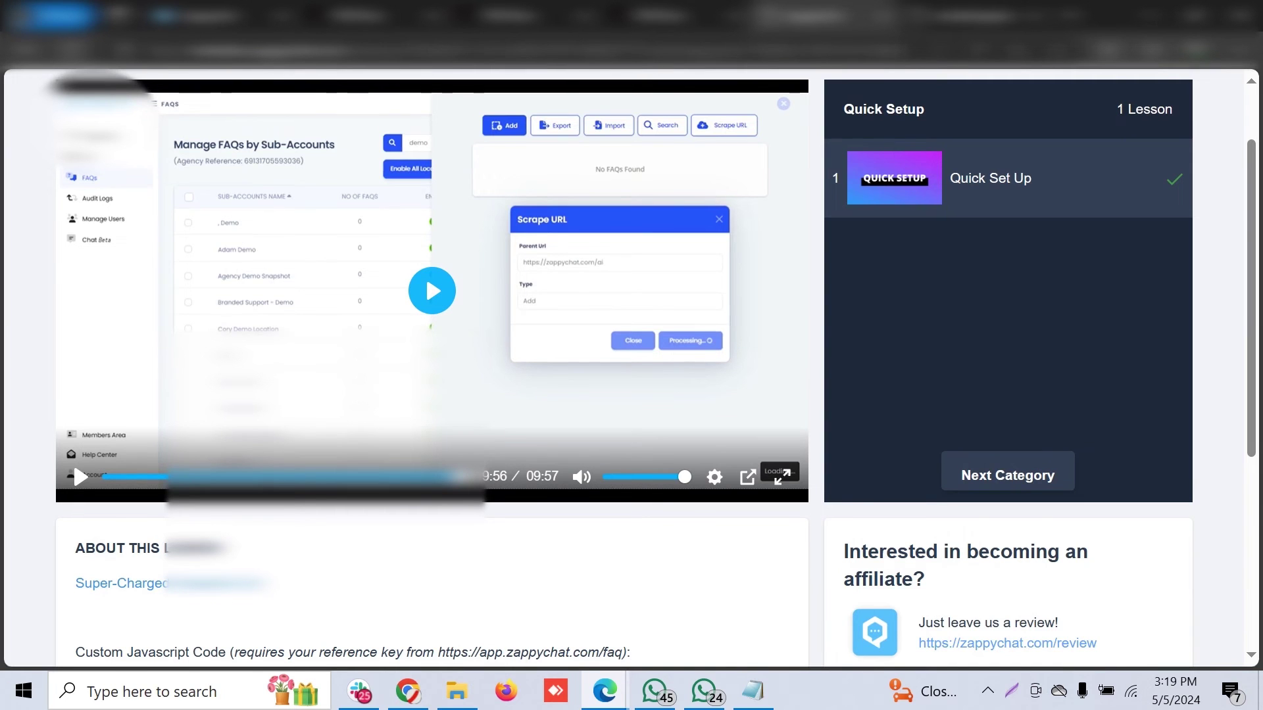
scroll(122, 404, down, 4)
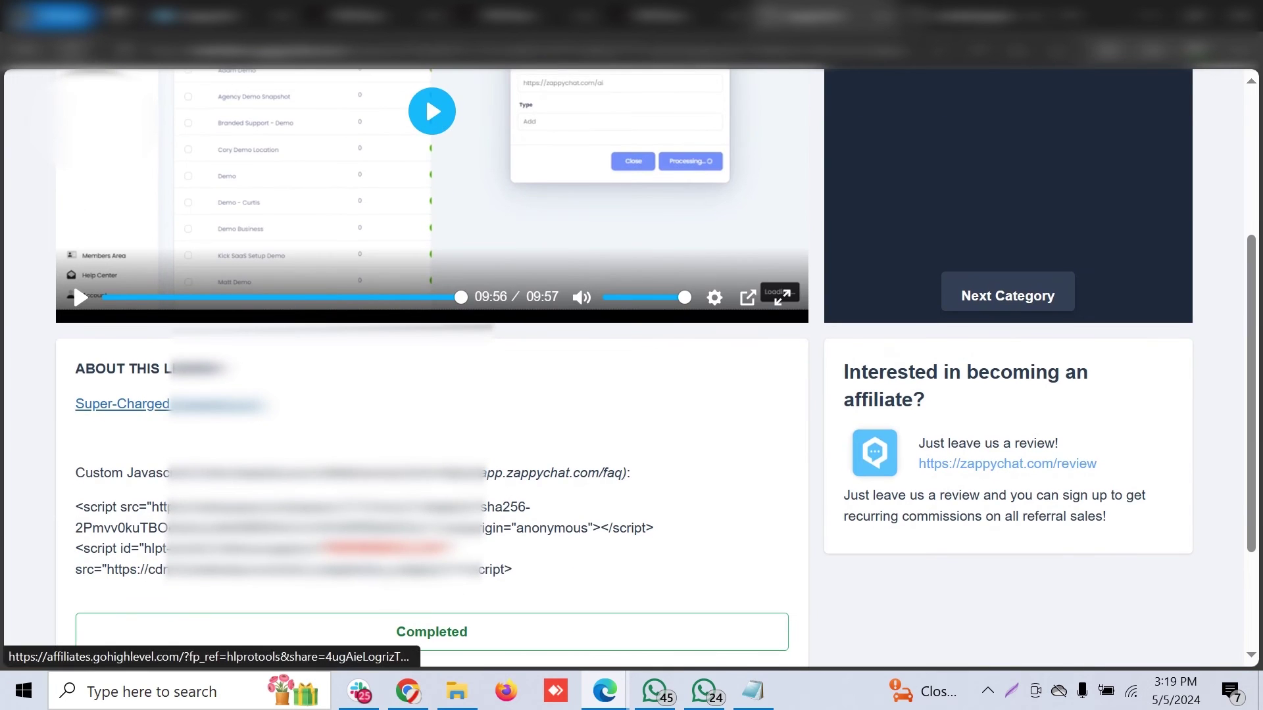
scroll(122, 404, up, 5)
scroll(122, 404, down, 4)
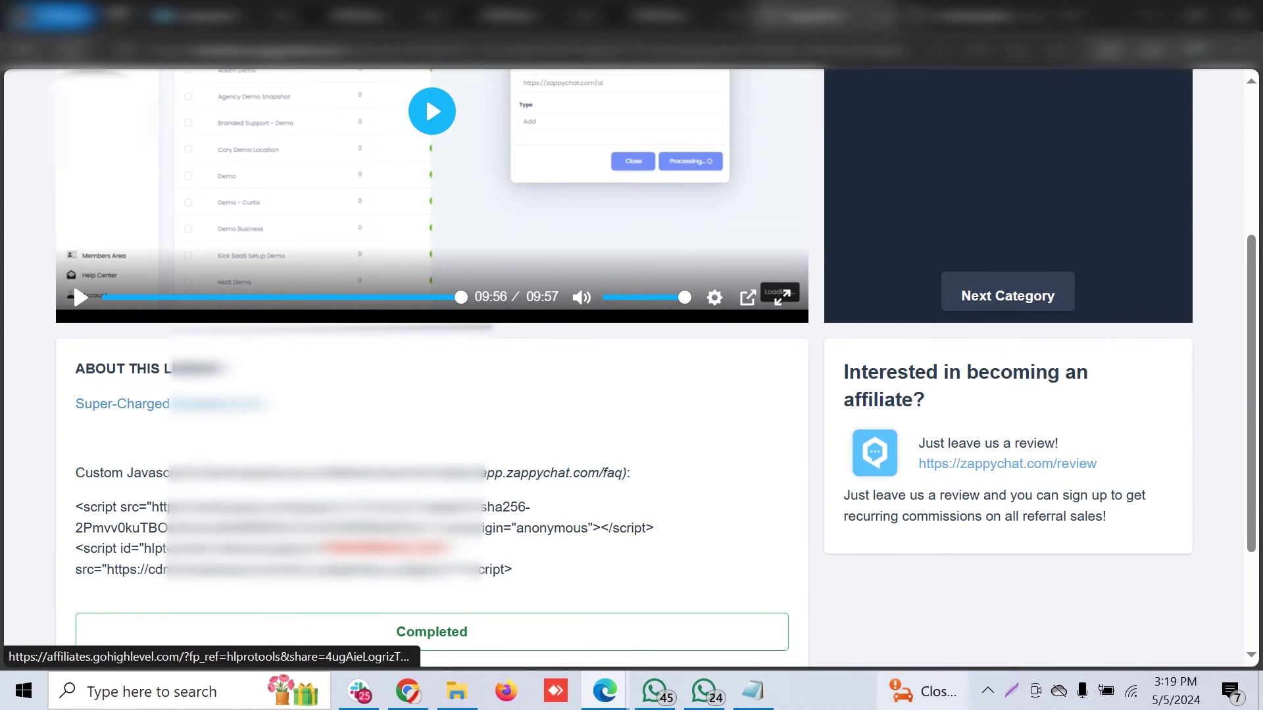
Copy the affiliates.gohighlevel.com snapshot link from the Notepad file and put the file out of the way
click(753, 691)
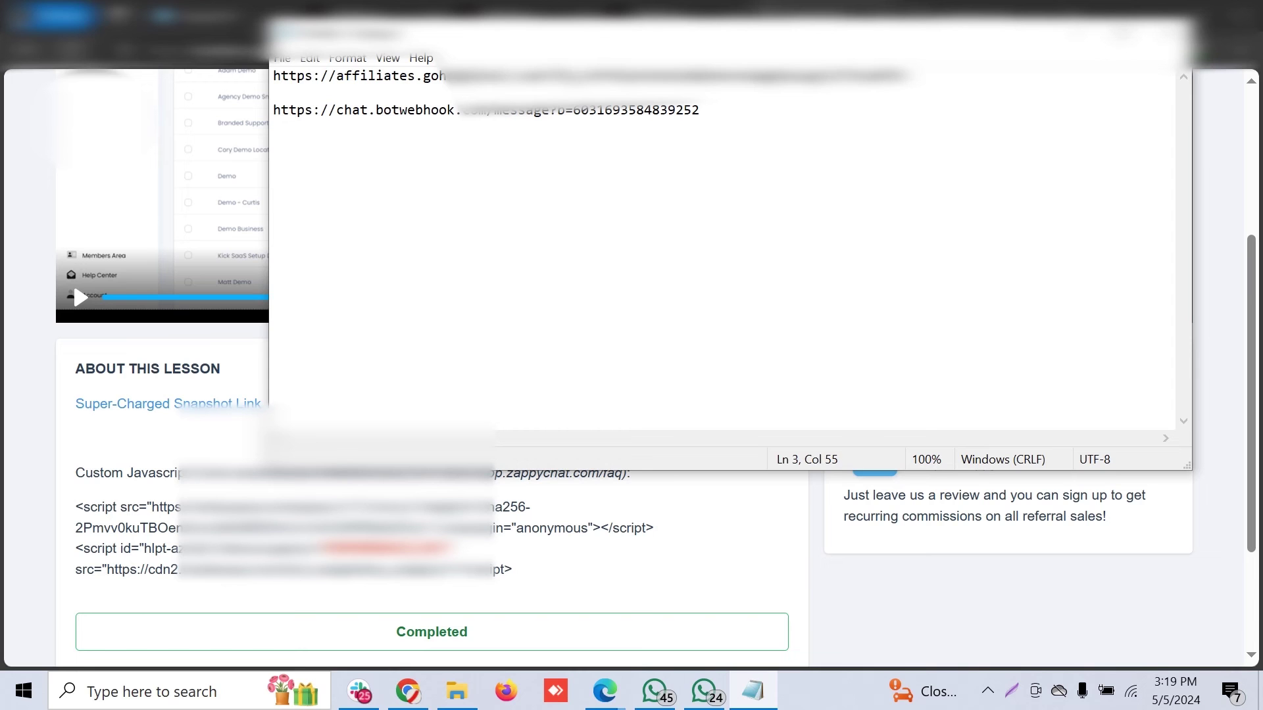
drag(905, 76, 273, 76)
right_click(538, 88)
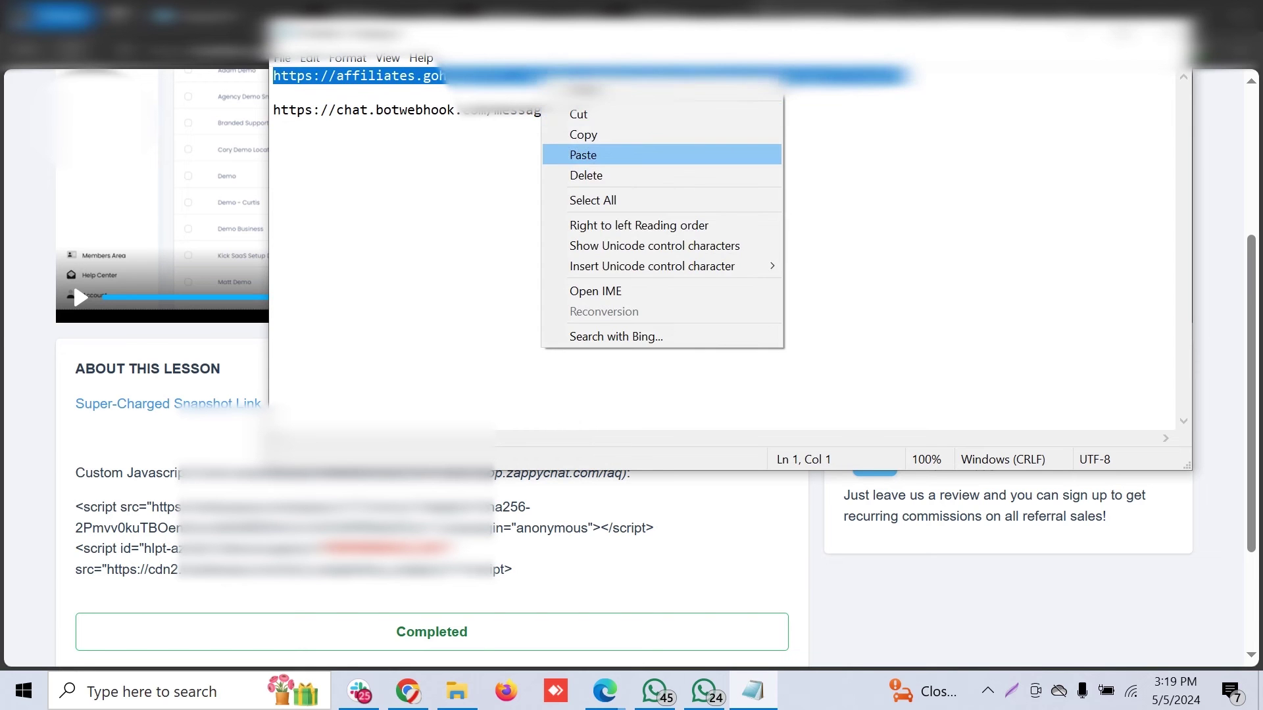
click(582, 134)
click(1080, 32)
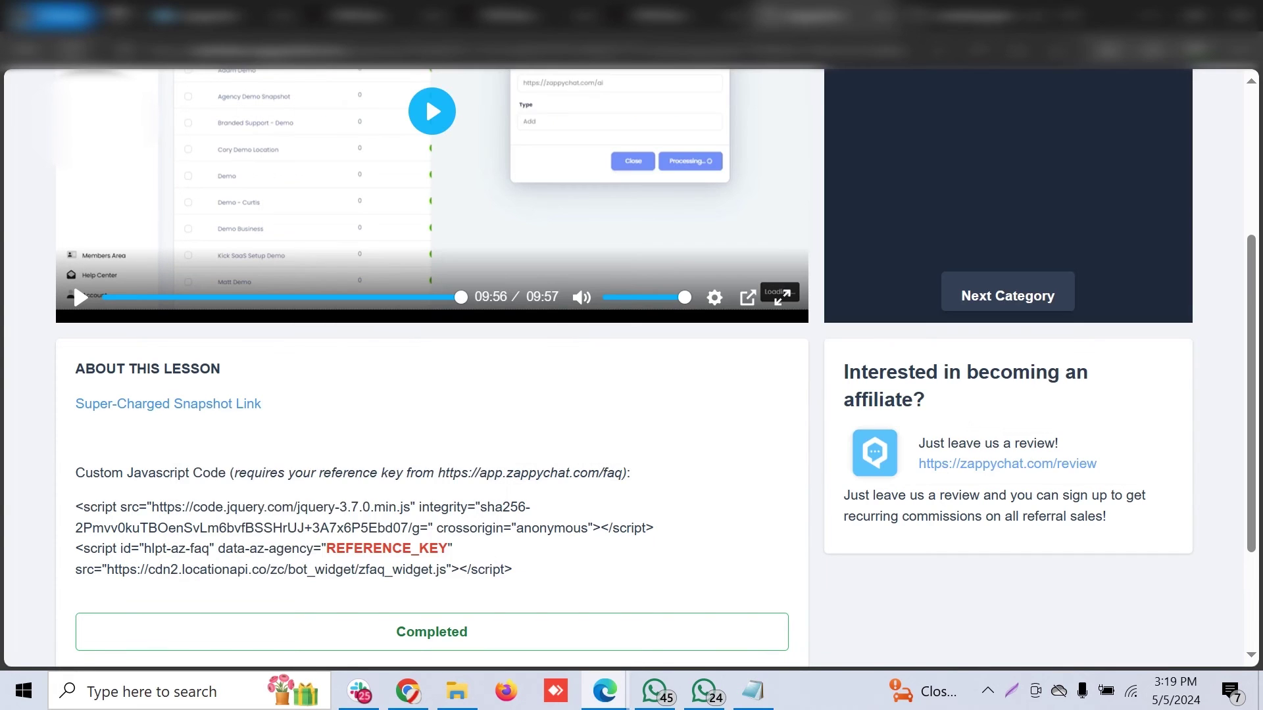
Open the copied snapshot link in a new browser tab and dismiss the affiliate promotion over the import page
click(1070, 15)
right_click(499, 49)
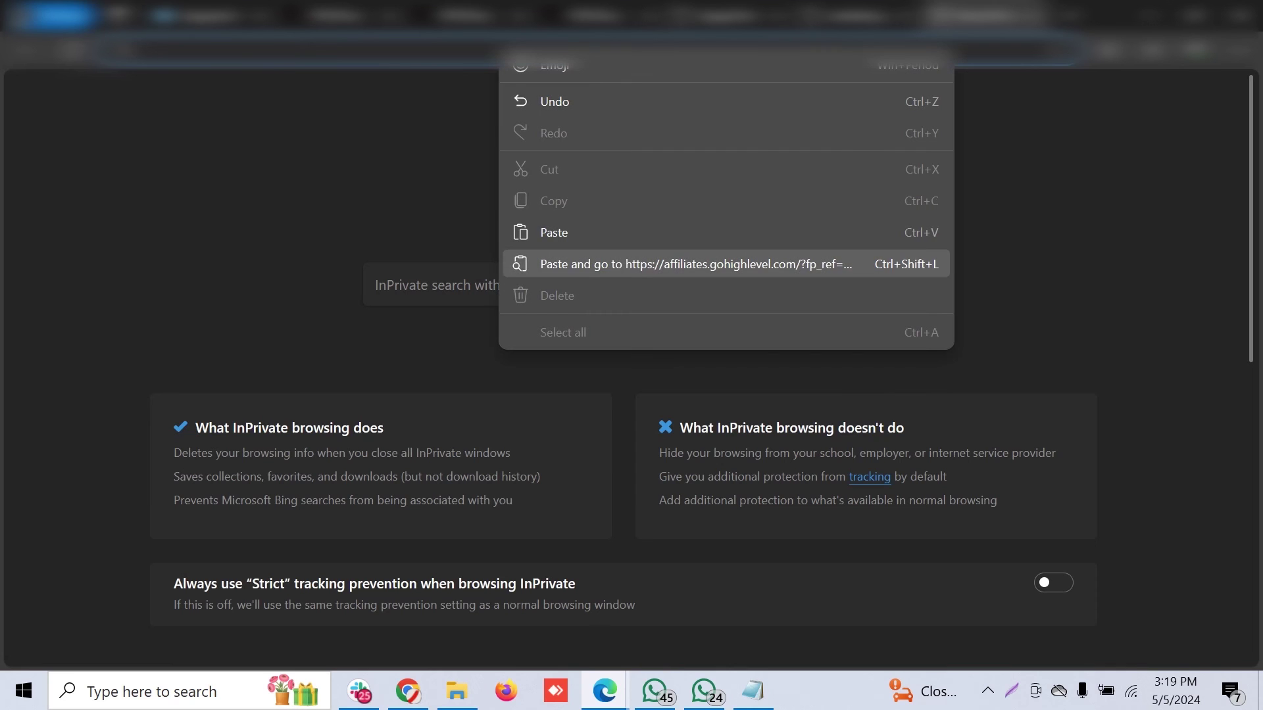
click(695, 263)
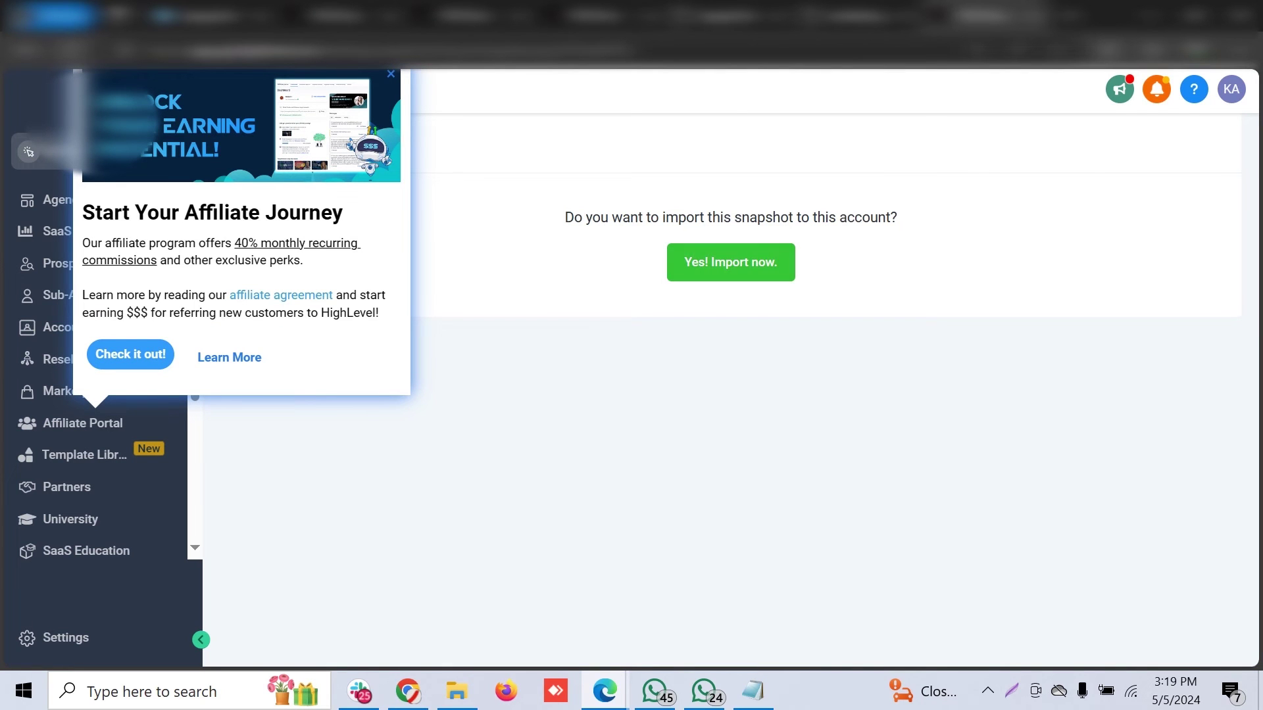
key(Escape)
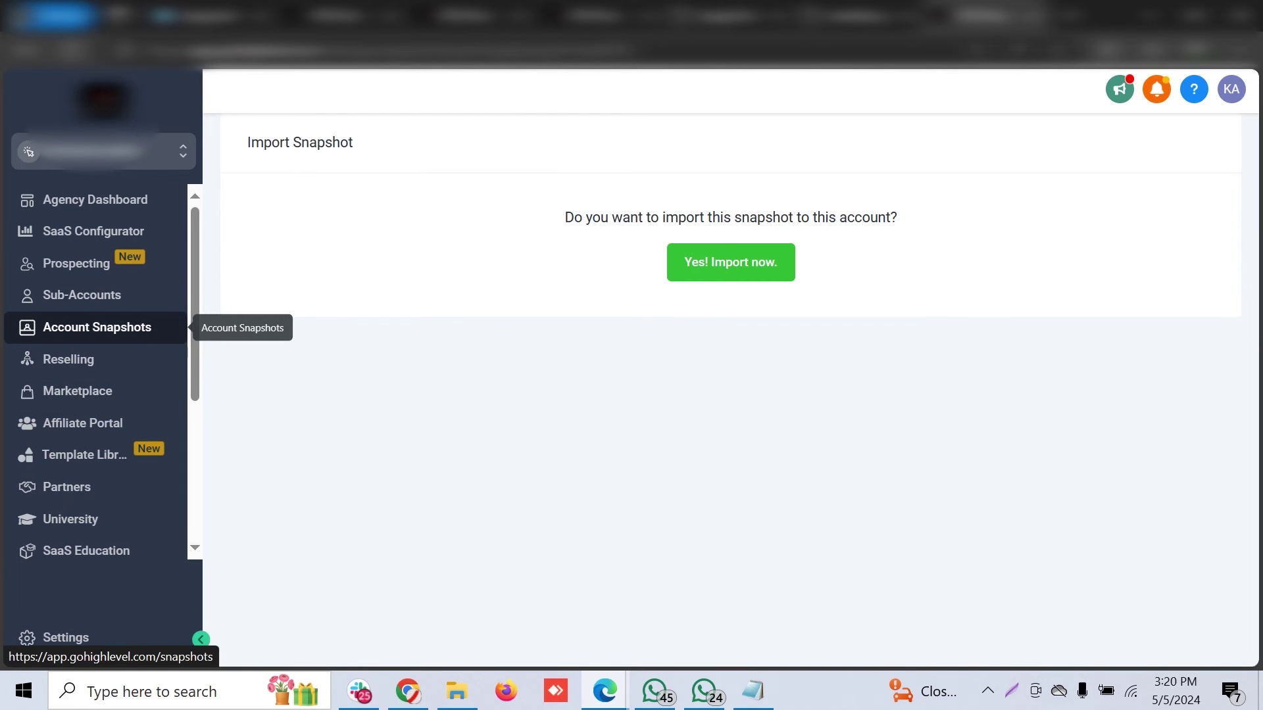
Look through the imported snapshots in the agency's Account Snapshots, including the Speed-To-Lead ones
click(97, 327)
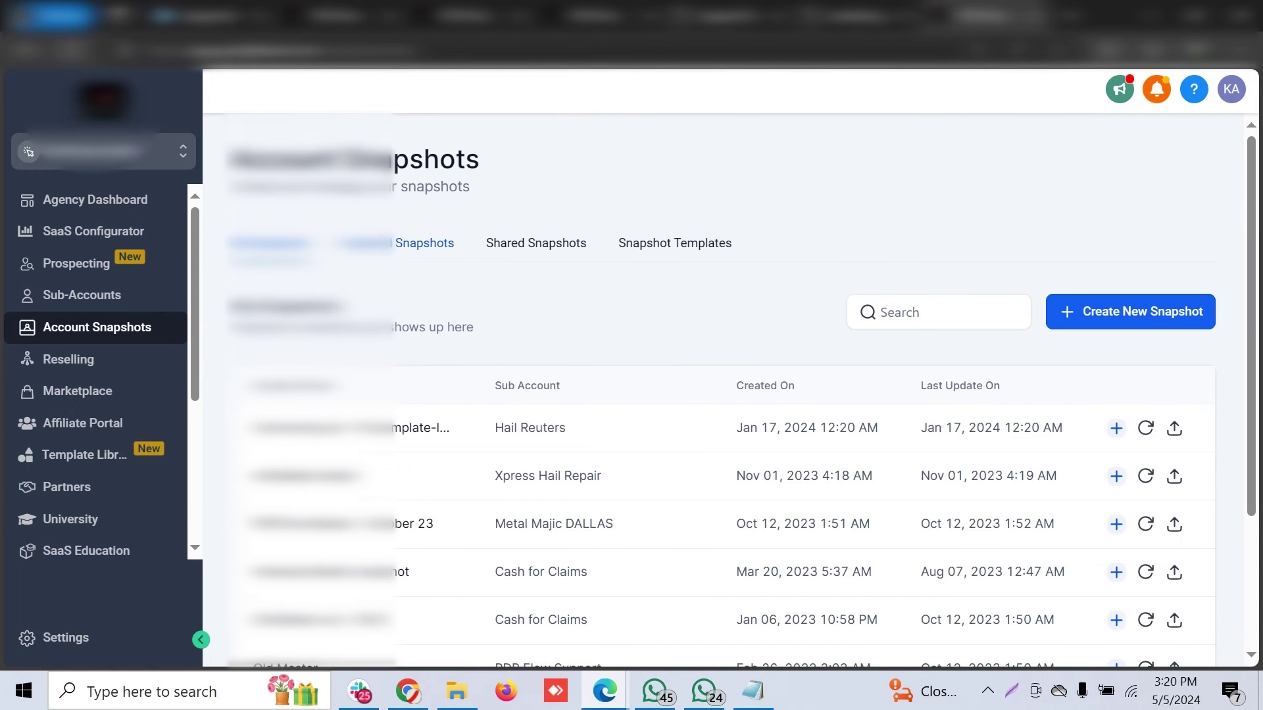
click(424, 242)
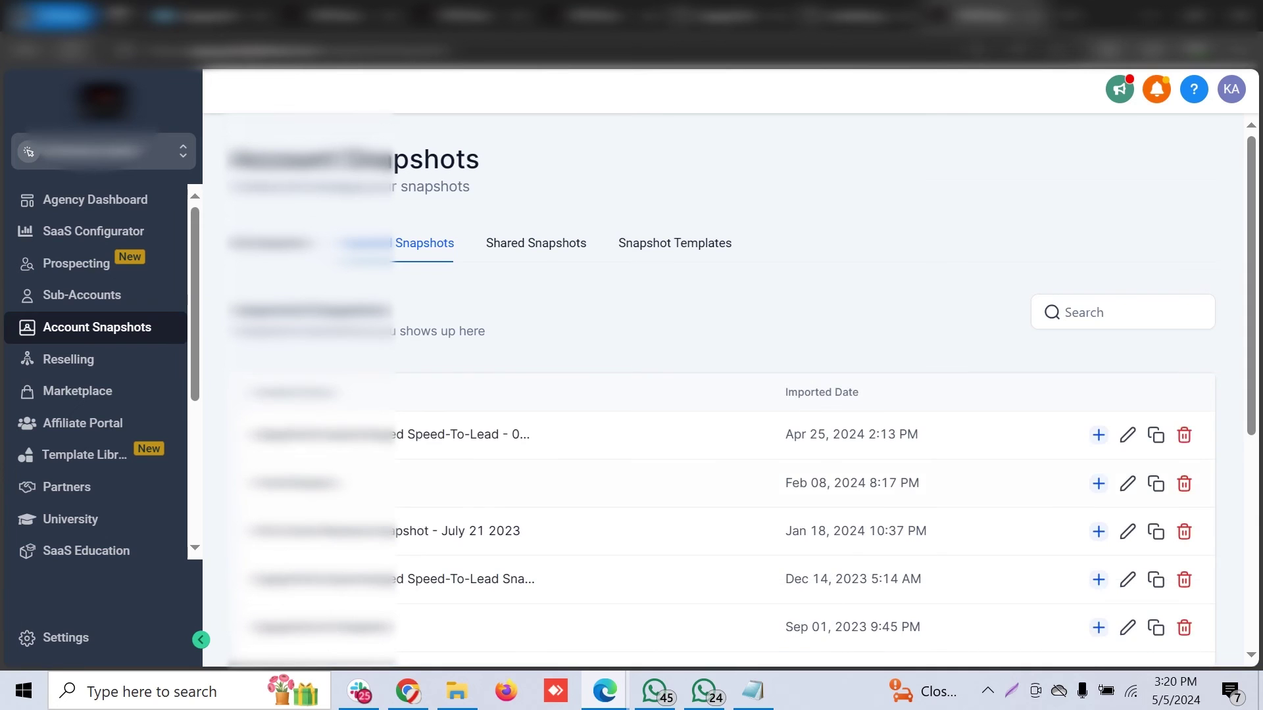
scroll(723, 395, down, 1)
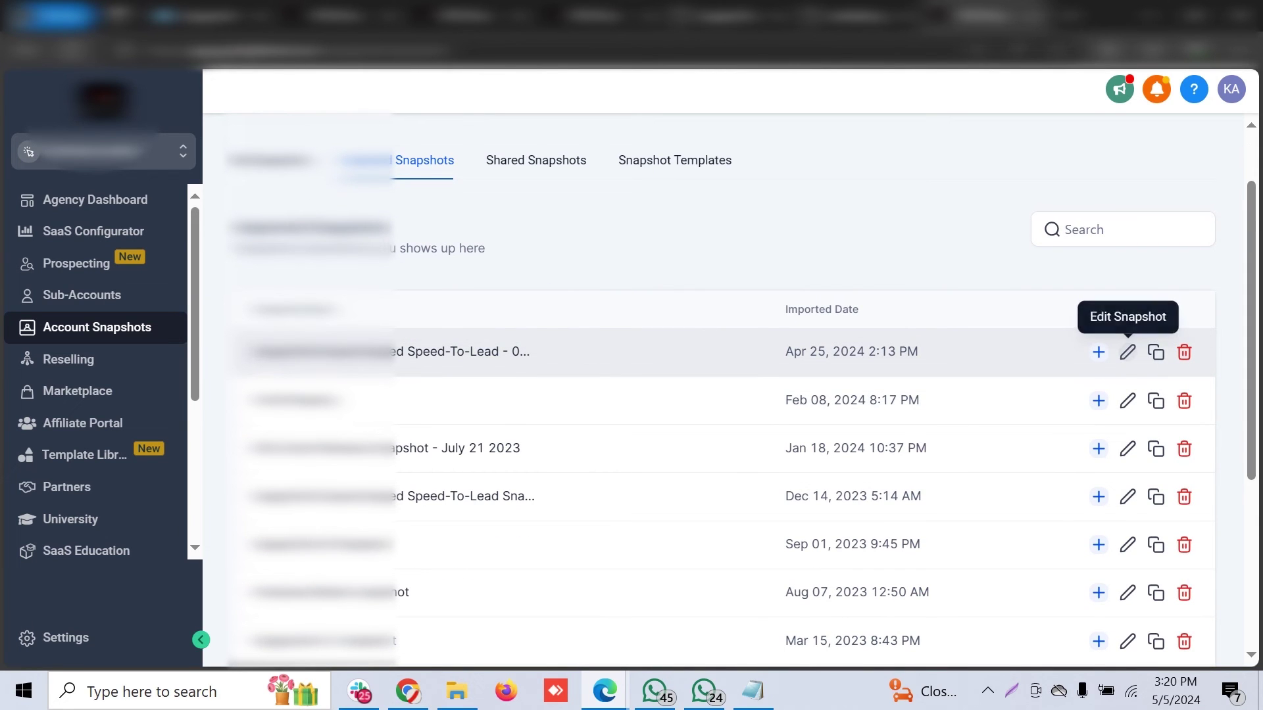
scroll(723, 461, down, 4)
scroll(724, 461, up, 3)
scroll(724, 460, down, 2)
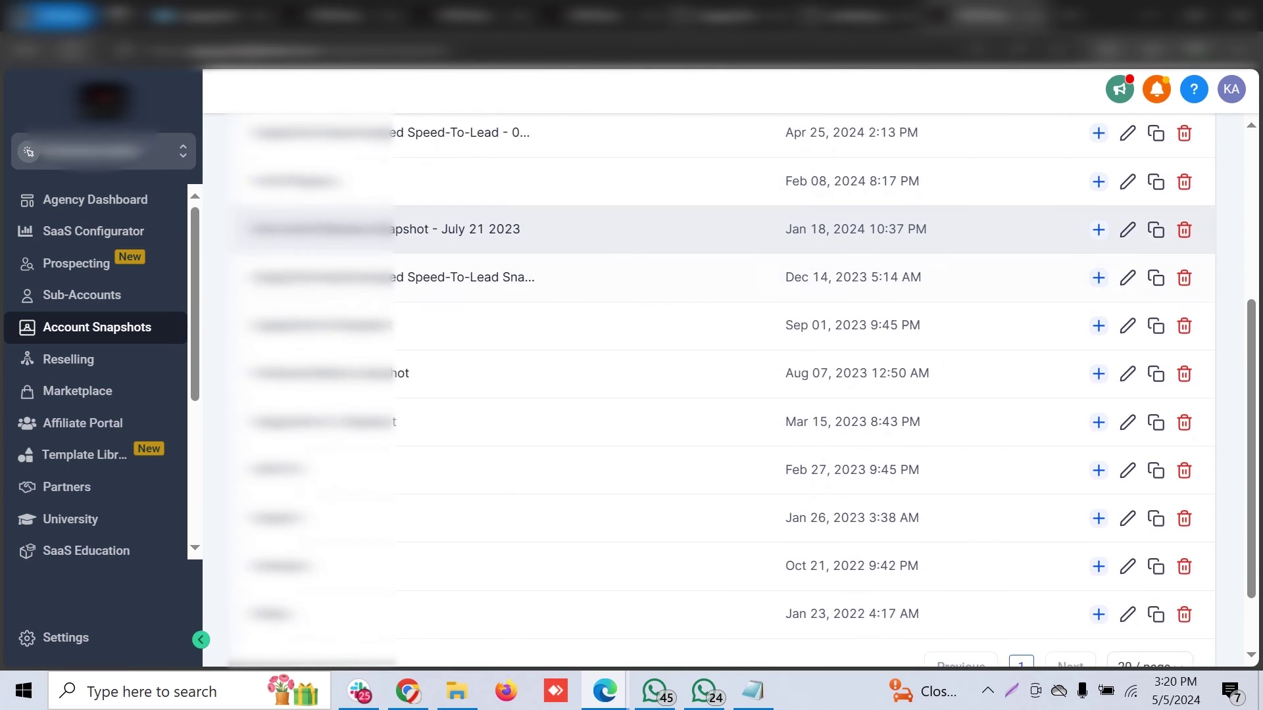
scroll(723, 460, up, 2)
scroll(723, 461, up, 3)
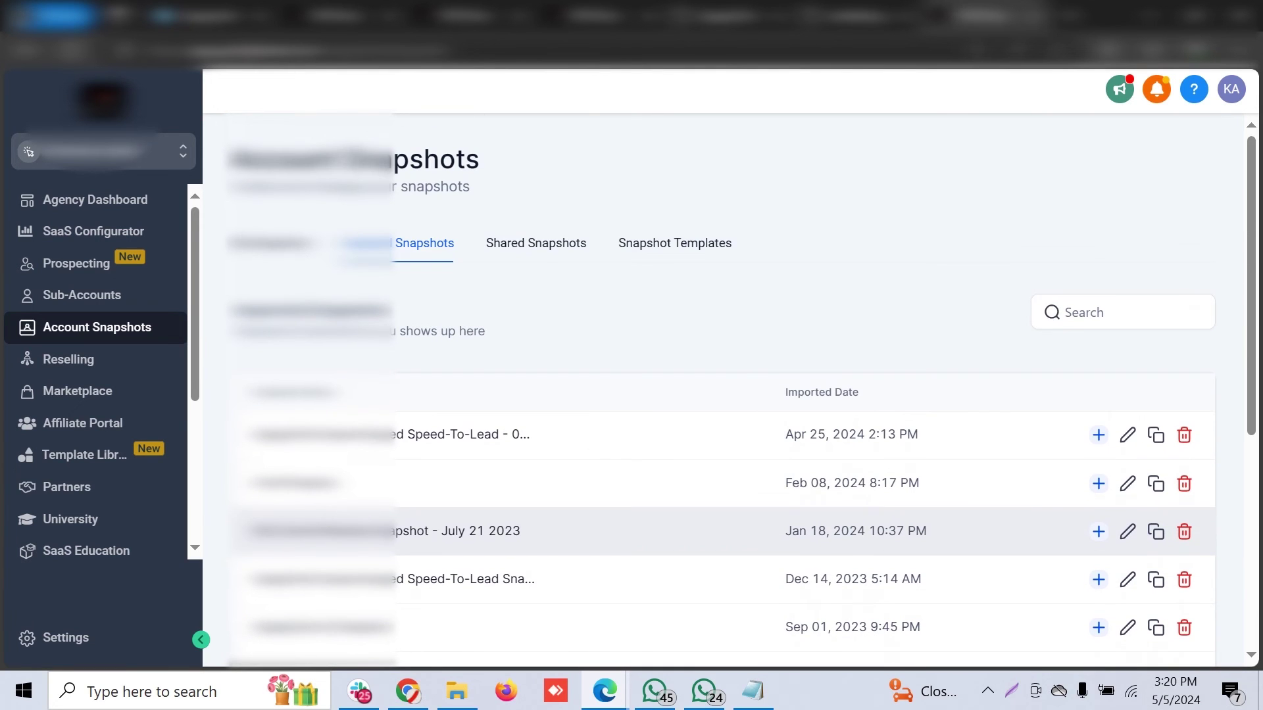
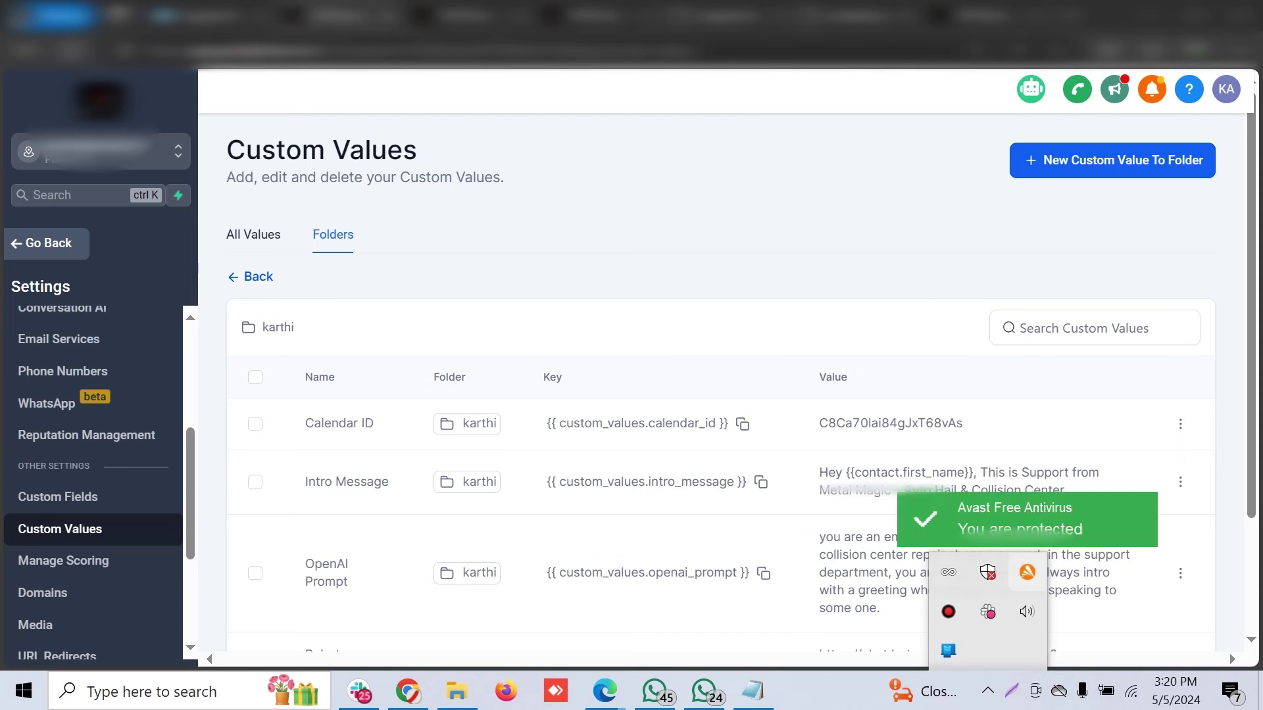
Disable the Avast shields for 1 hour
right_click(1027, 571)
mouse_move(1118, 452)
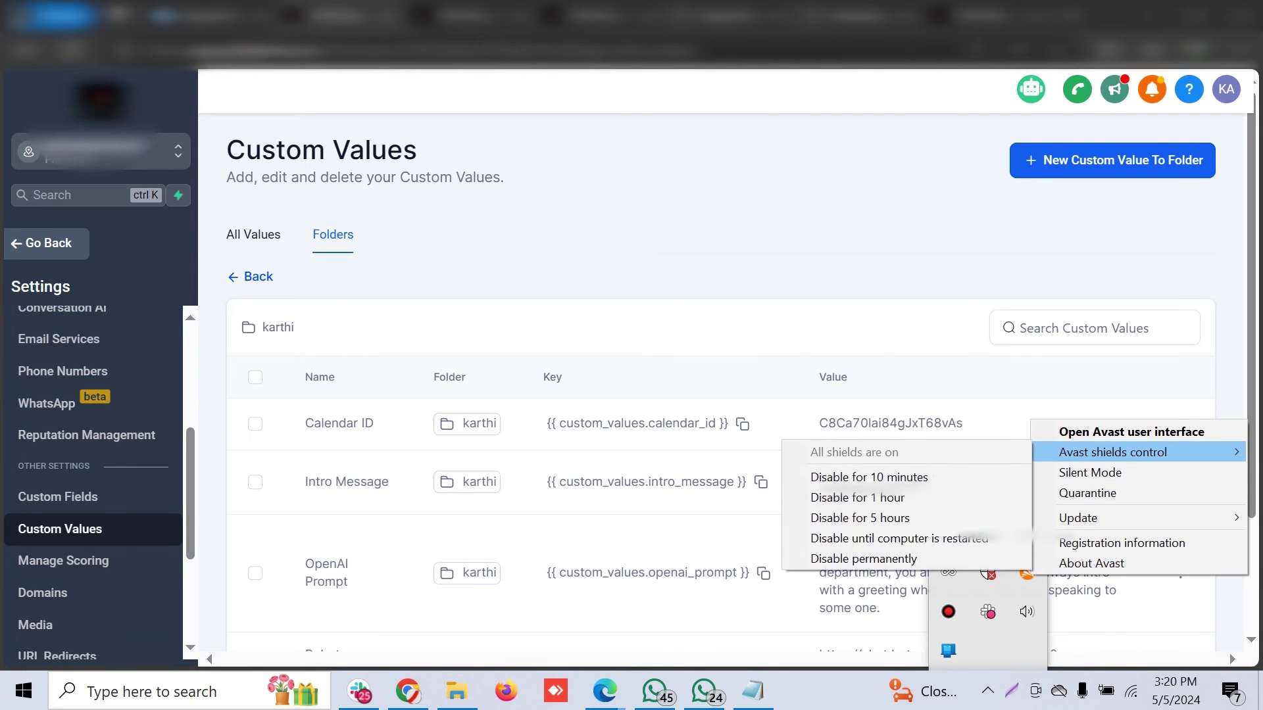
click(857, 498)
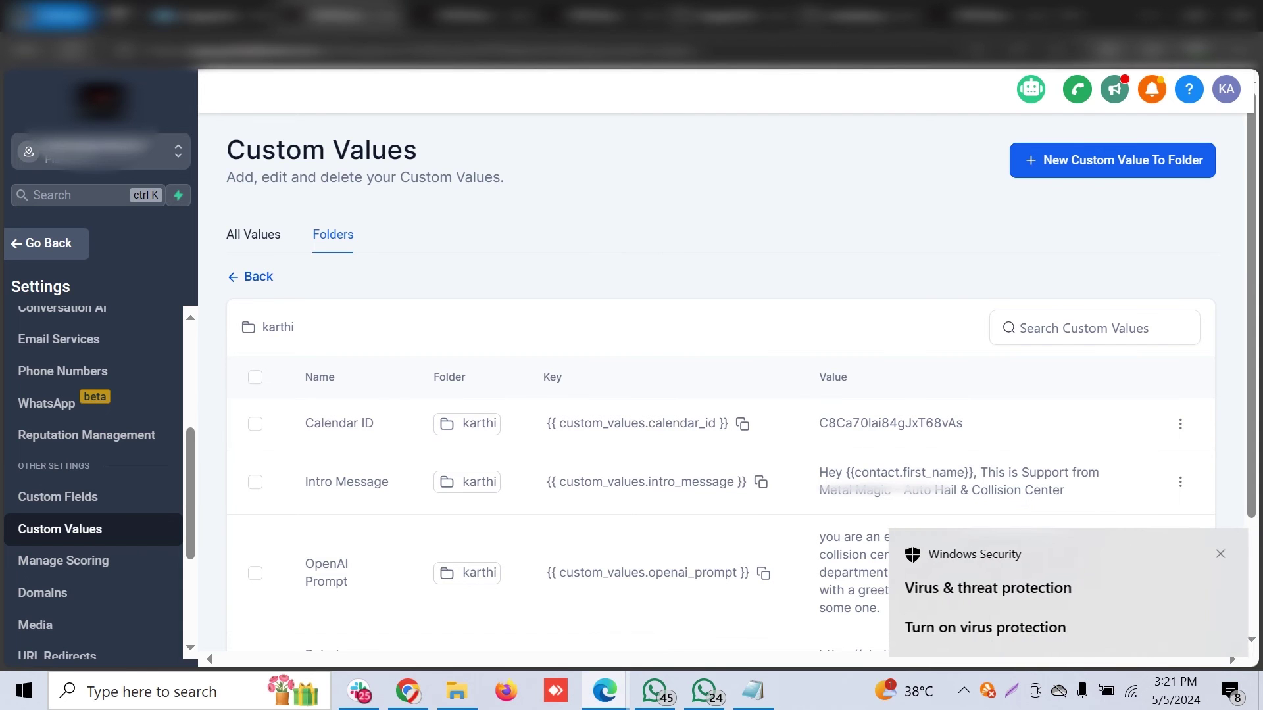
Copy the full custom JavaScript code from the Quick Set Up lesson page
click(467, 15)
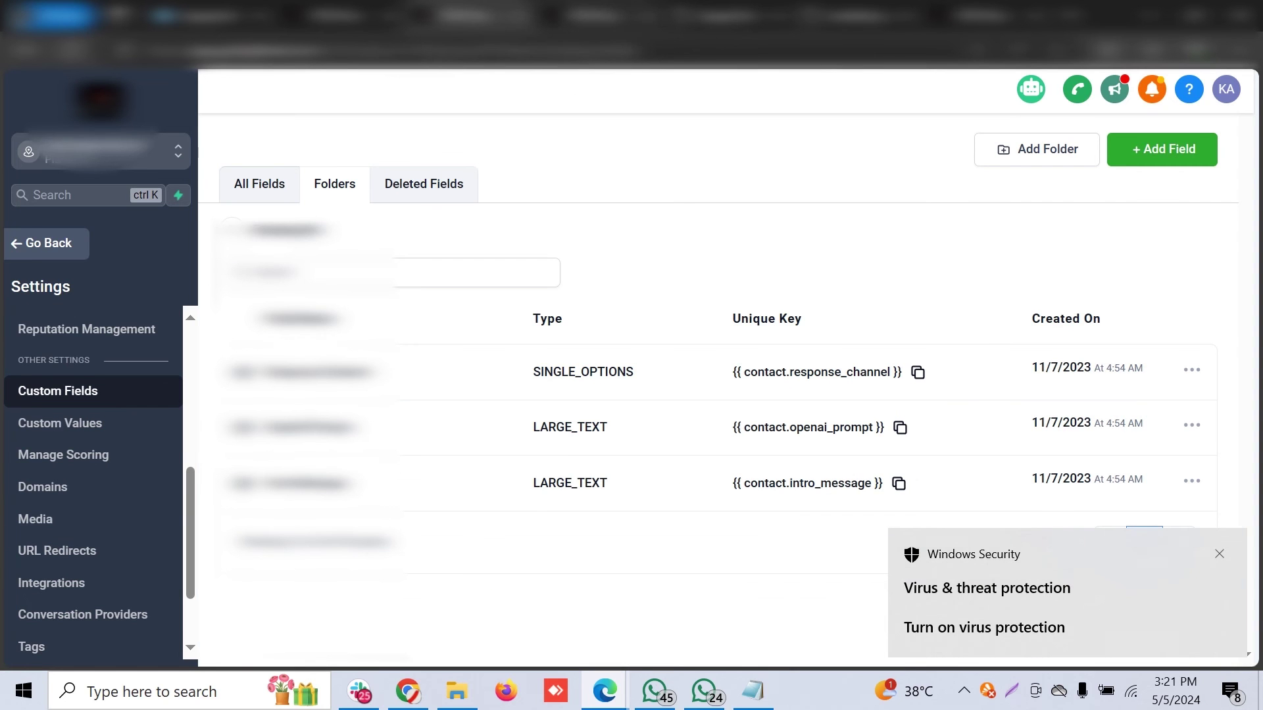
click(595, 15)
click(729, 16)
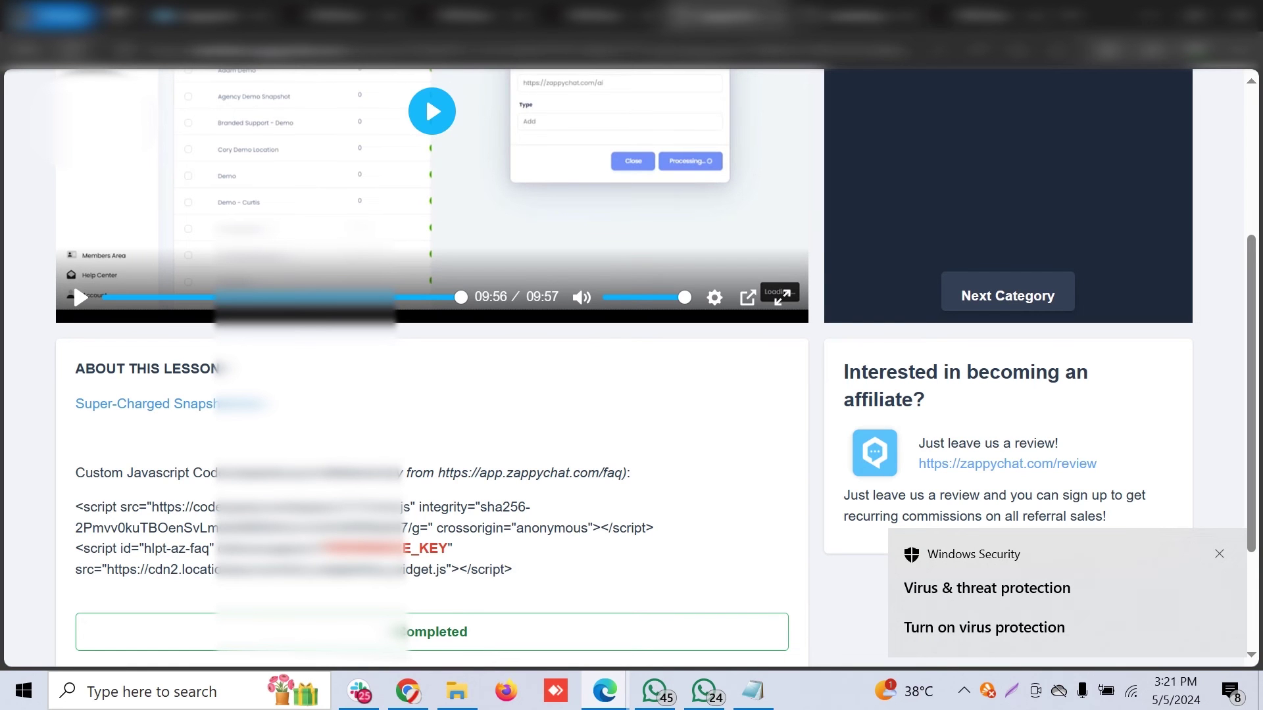
drag(512, 569, 75, 505)
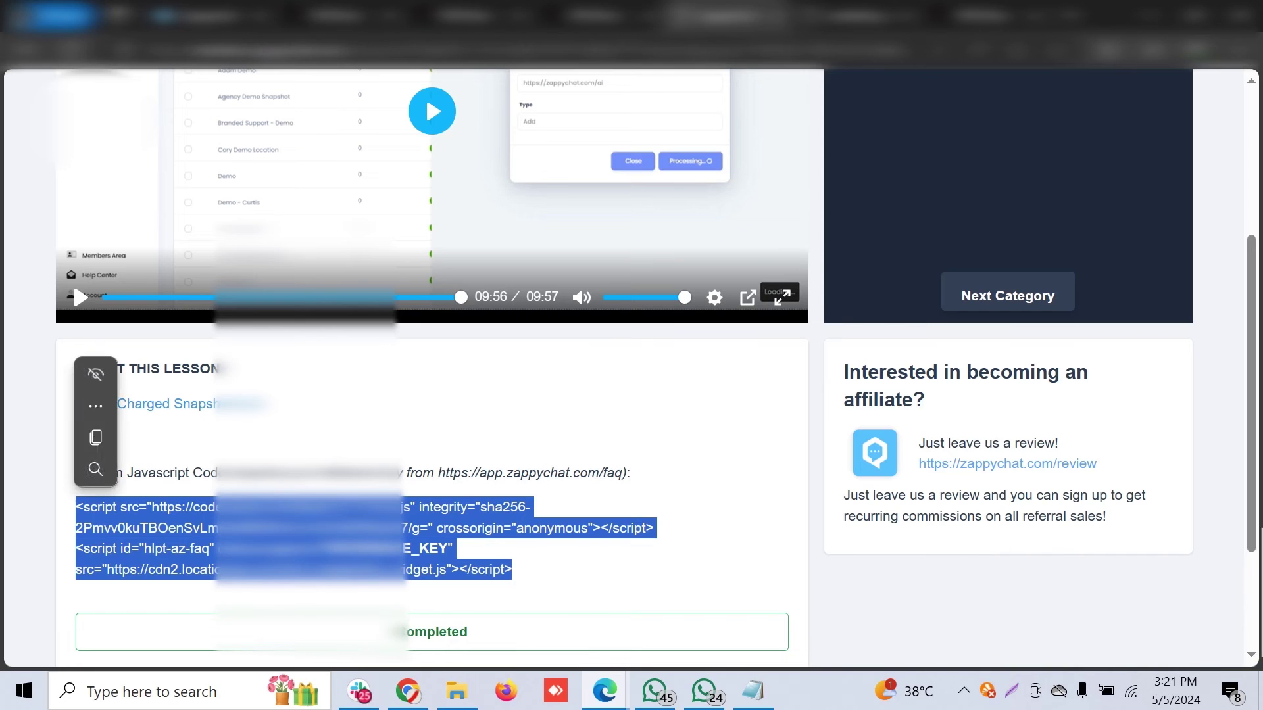
right_click(216, 513)
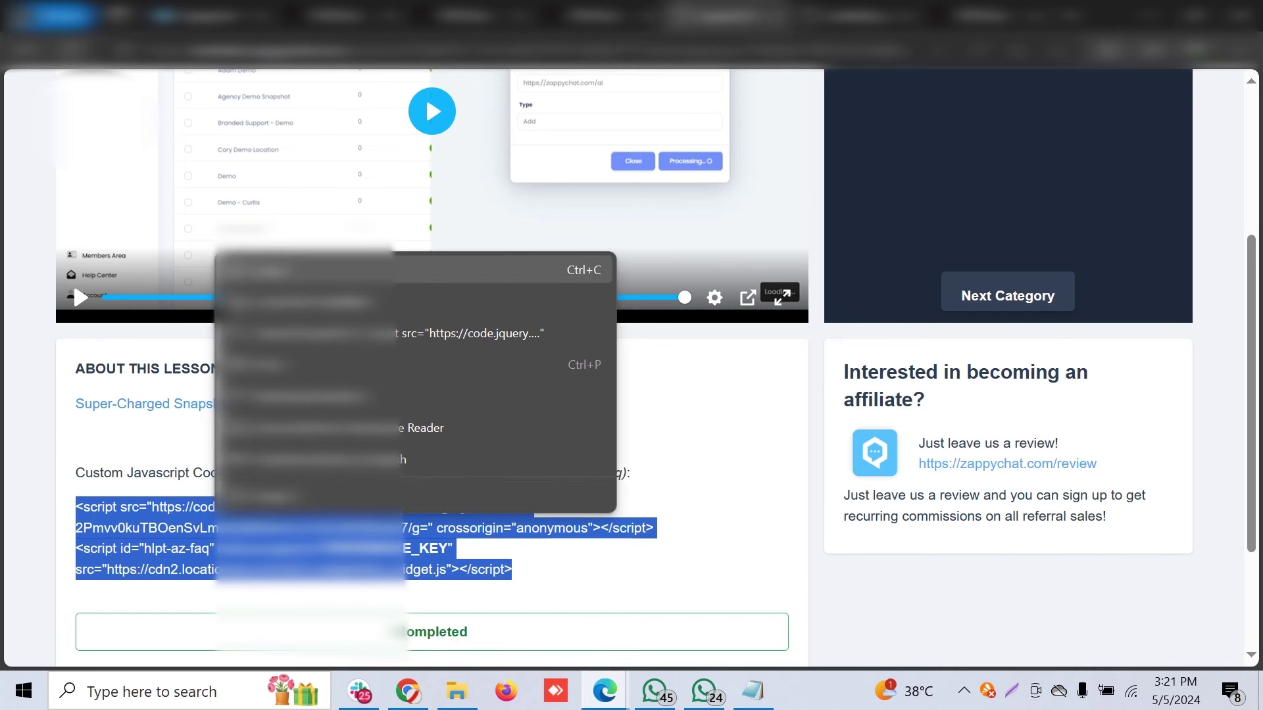
click(276, 269)
Locate the Custom Javascript field in the agency's Company settings and return to the Agency Dashboard without entering code
click(335, 16)
click(466, 15)
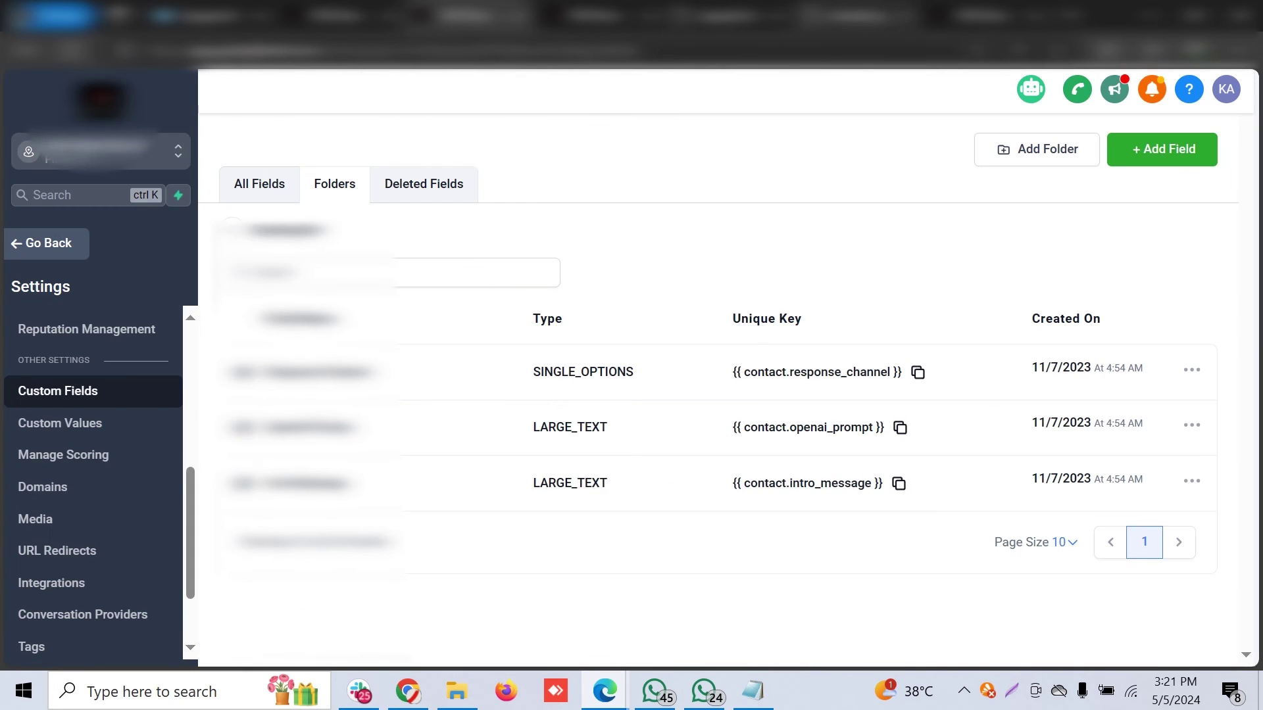
click(855, 16)
key(ctrl+Tab)
scroll(470, 394, down, 8)
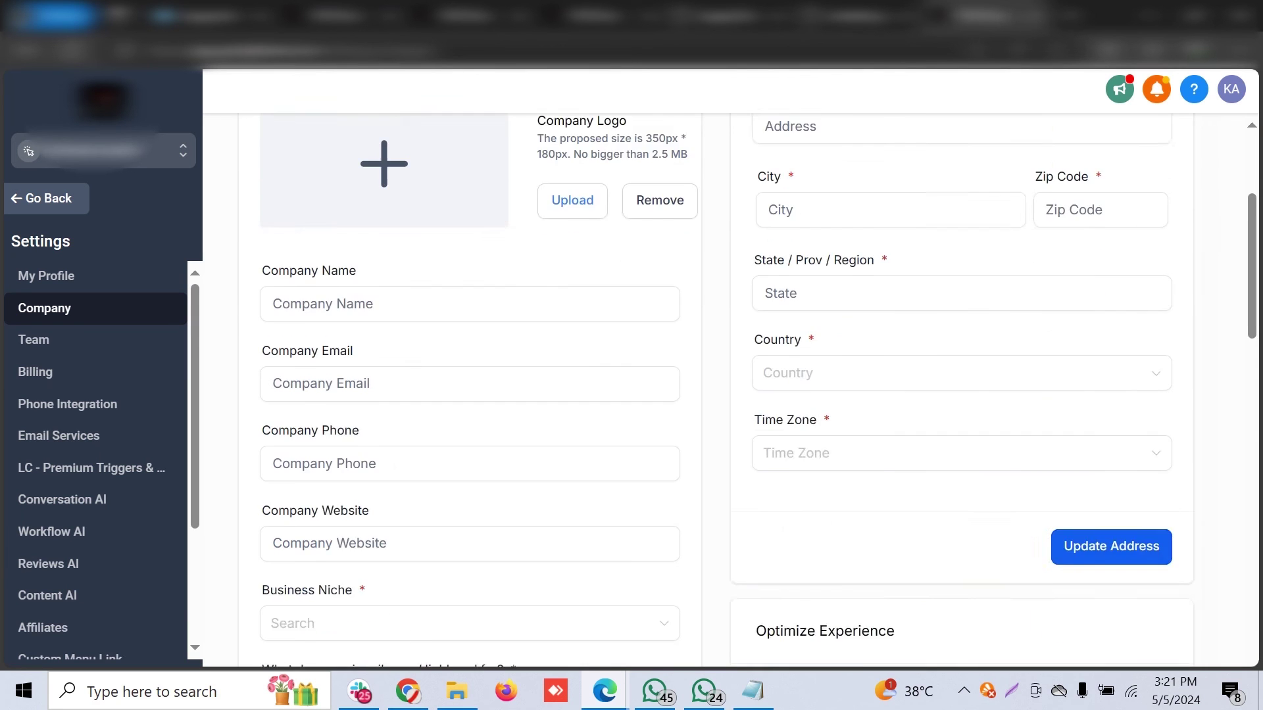
scroll(470, 395, down, 7)
click(457, 307)
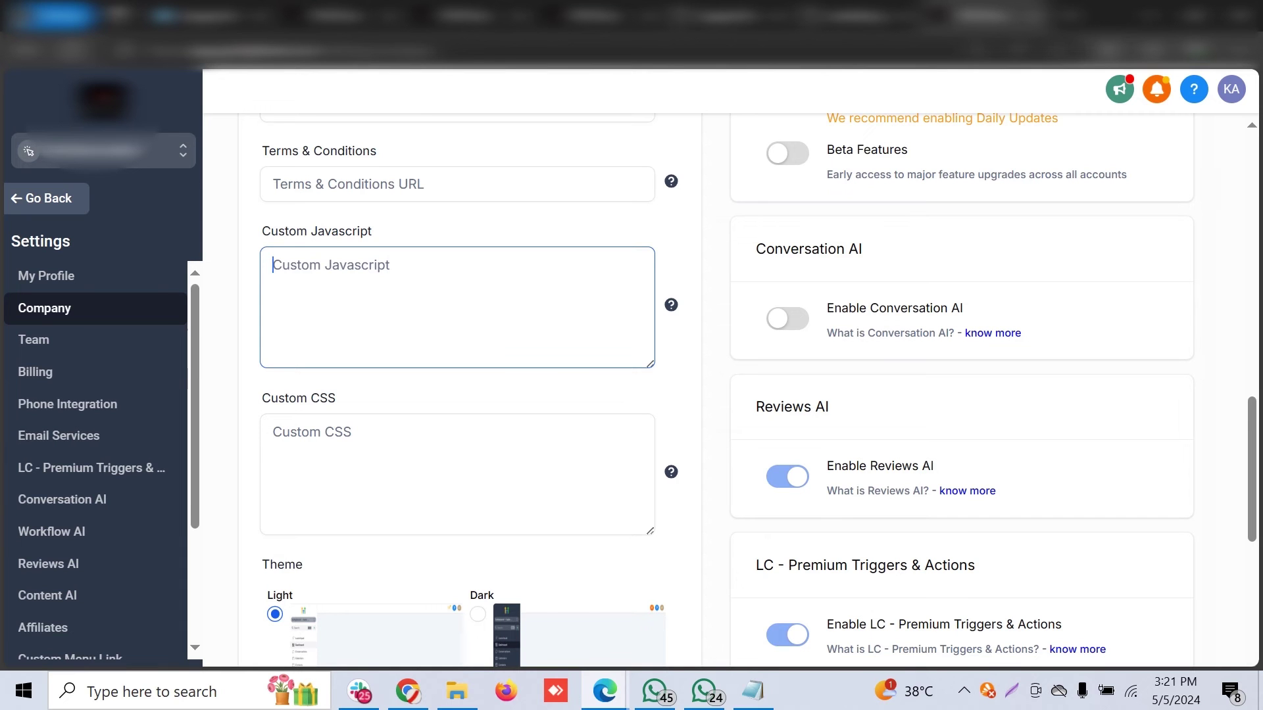
click(28, 151)
click(46, 198)
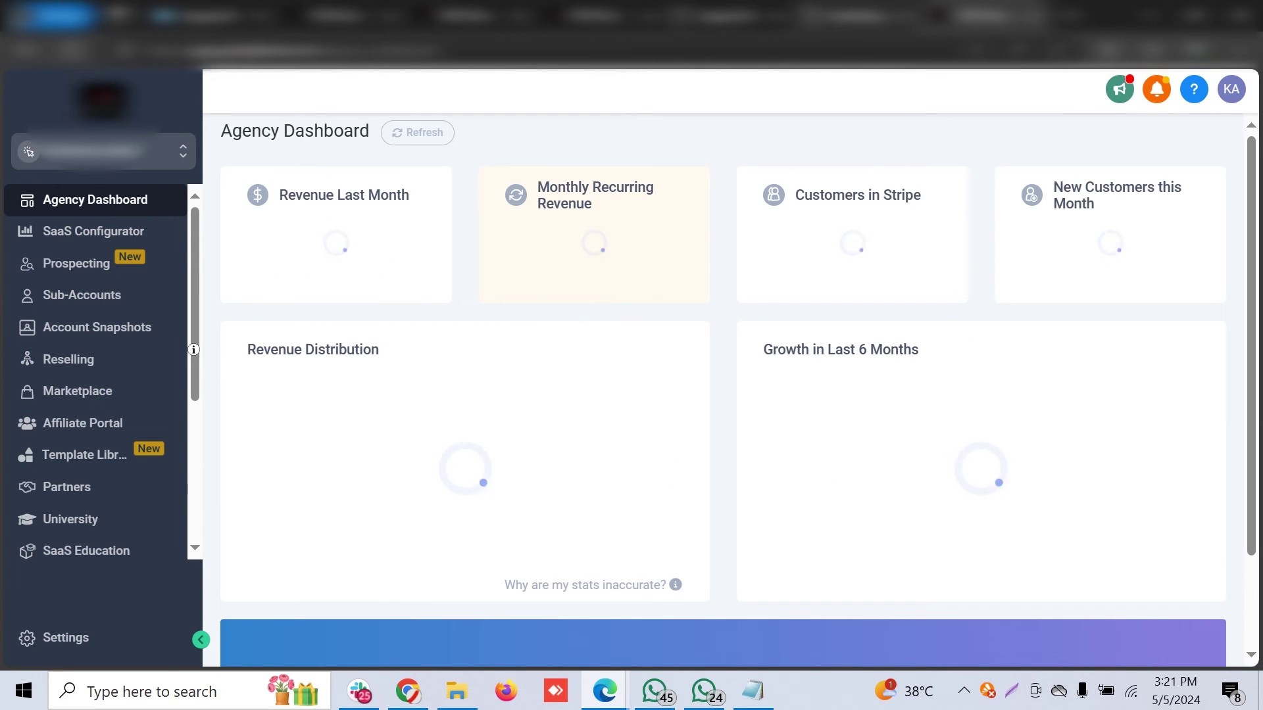
Switch to Zappychat and open its Chat section
click(207, 16)
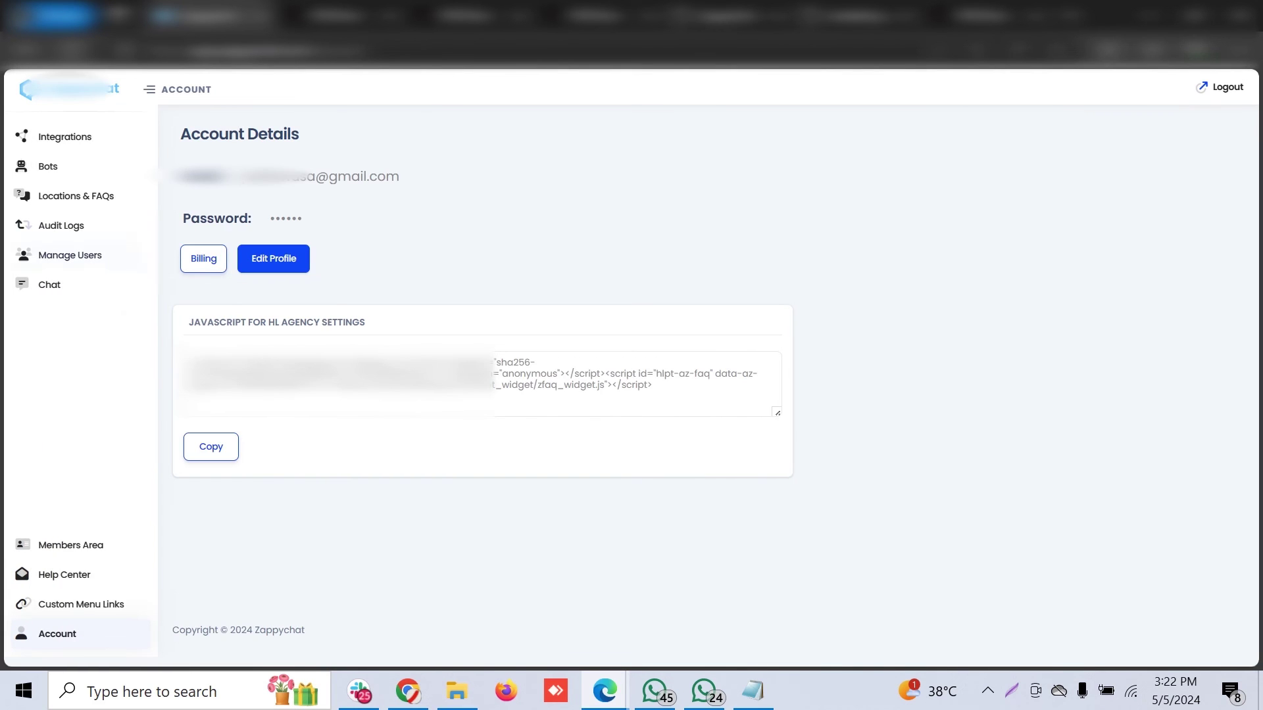
click(23, 283)
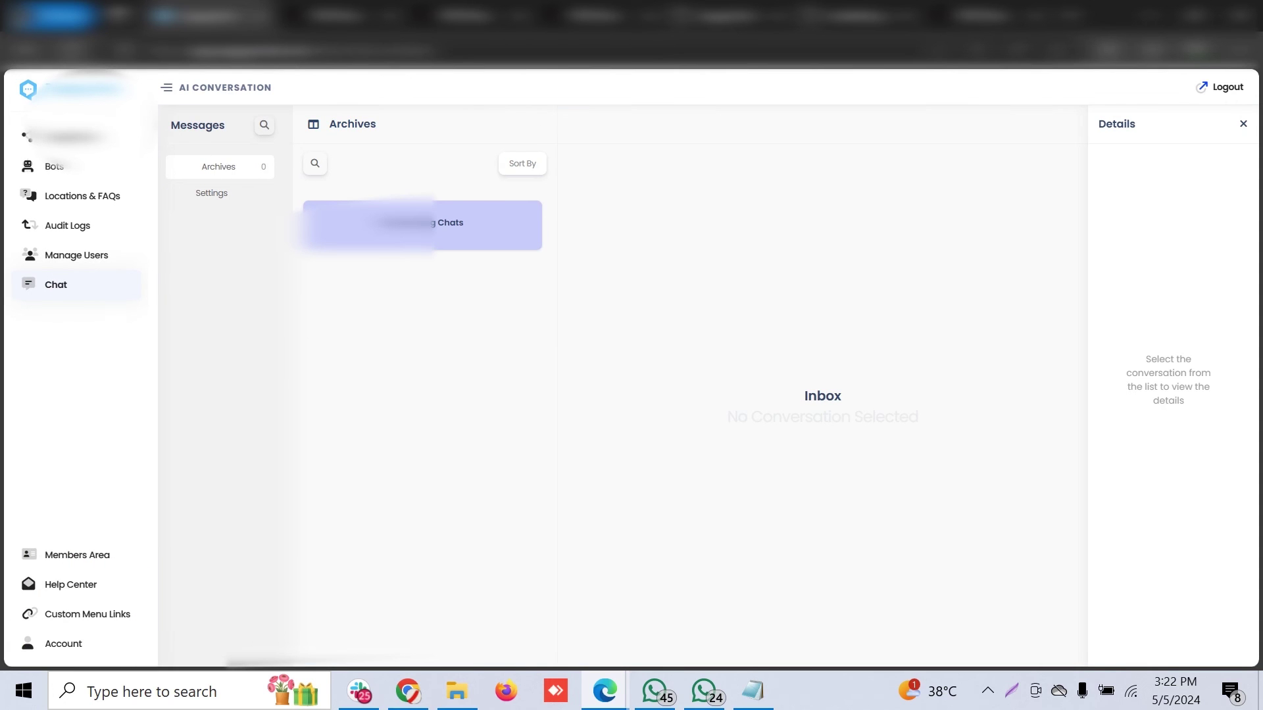
Go through the open HighLevel custom values, custom fields and conversations pages to the Green Feathers Helper chatbot page
click(341, 15)
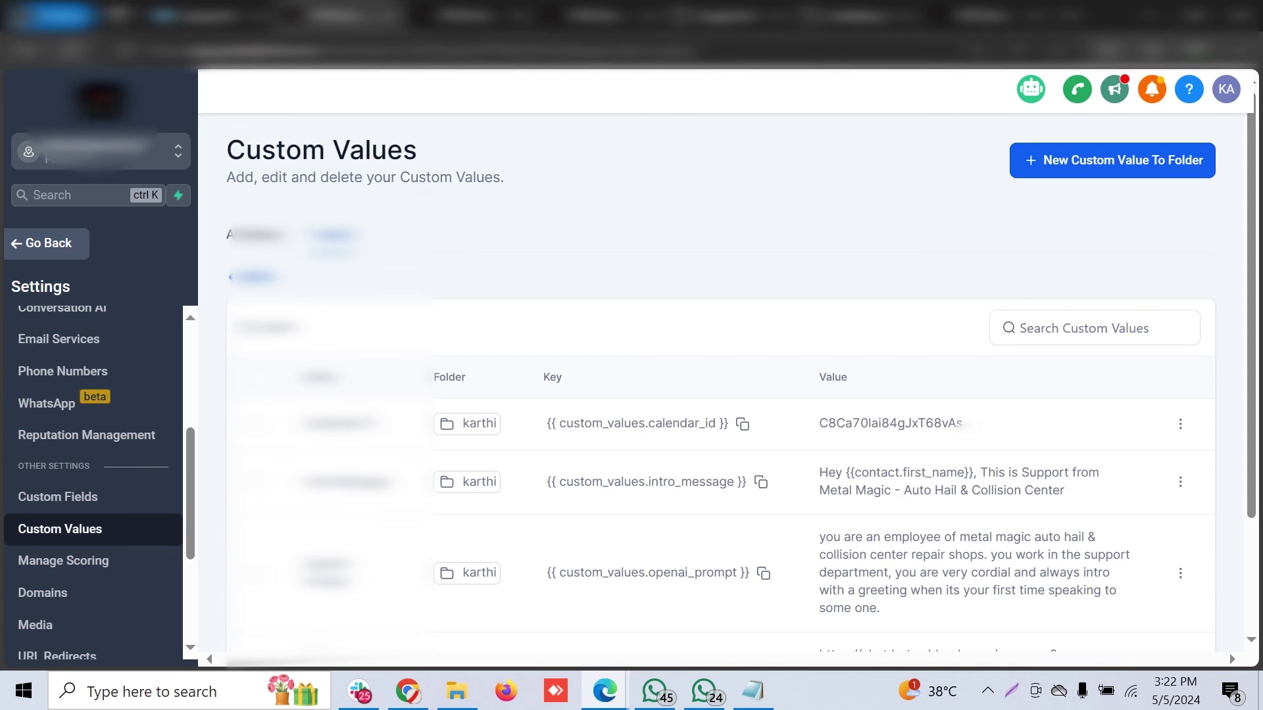
click(471, 15)
click(600, 15)
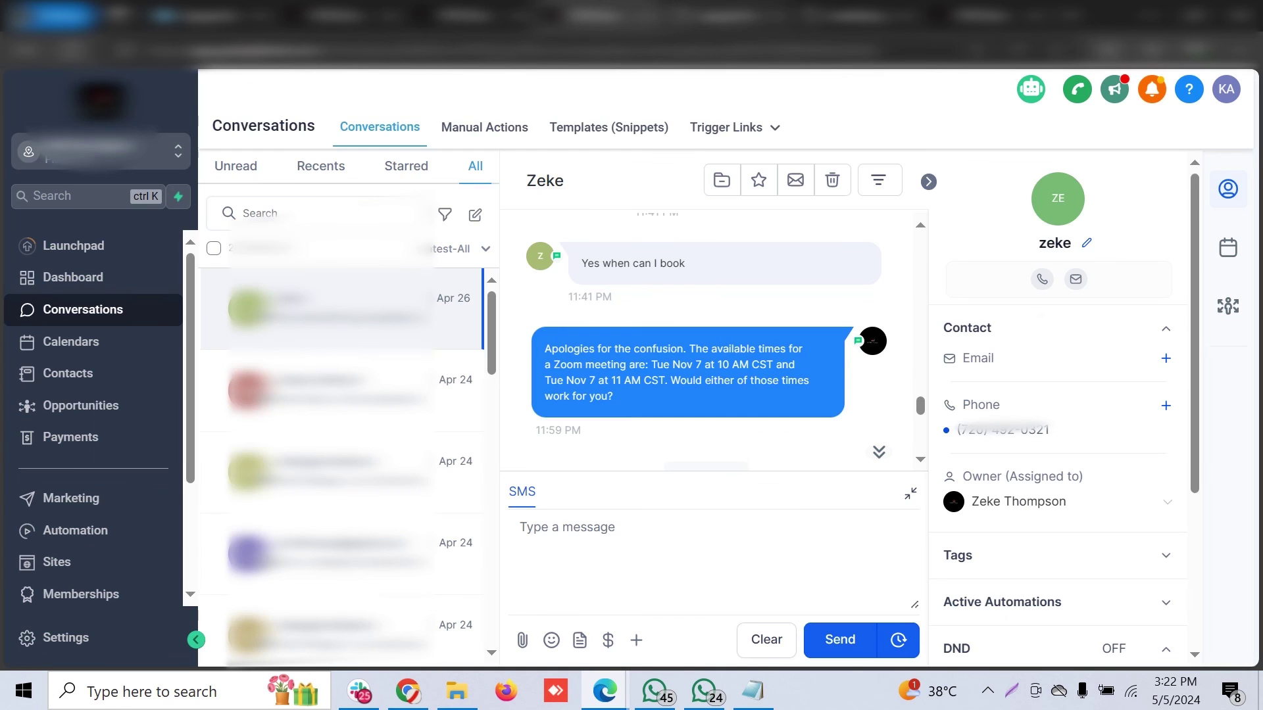
click(729, 16)
click(858, 15)
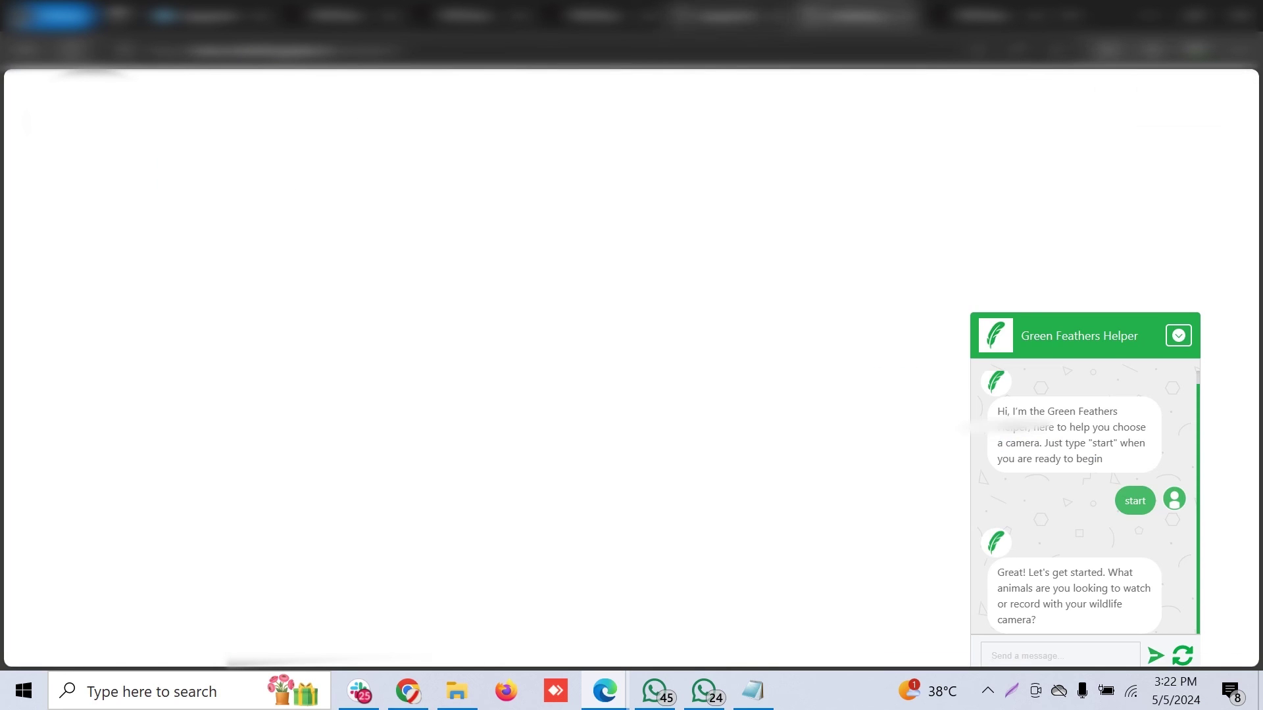
Return to the HighLevel custom values folder and open the Robot Webhook value for editing
click(729, 15)
click(600, 15)
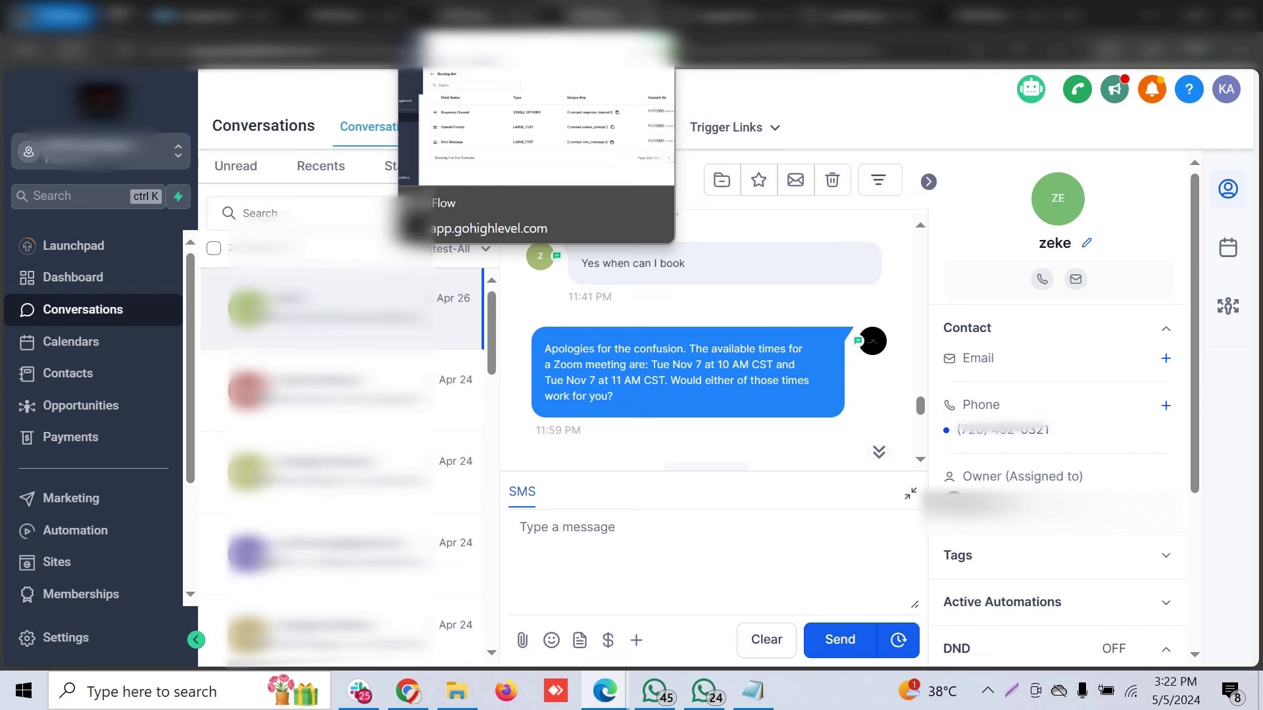
click(461, 14)
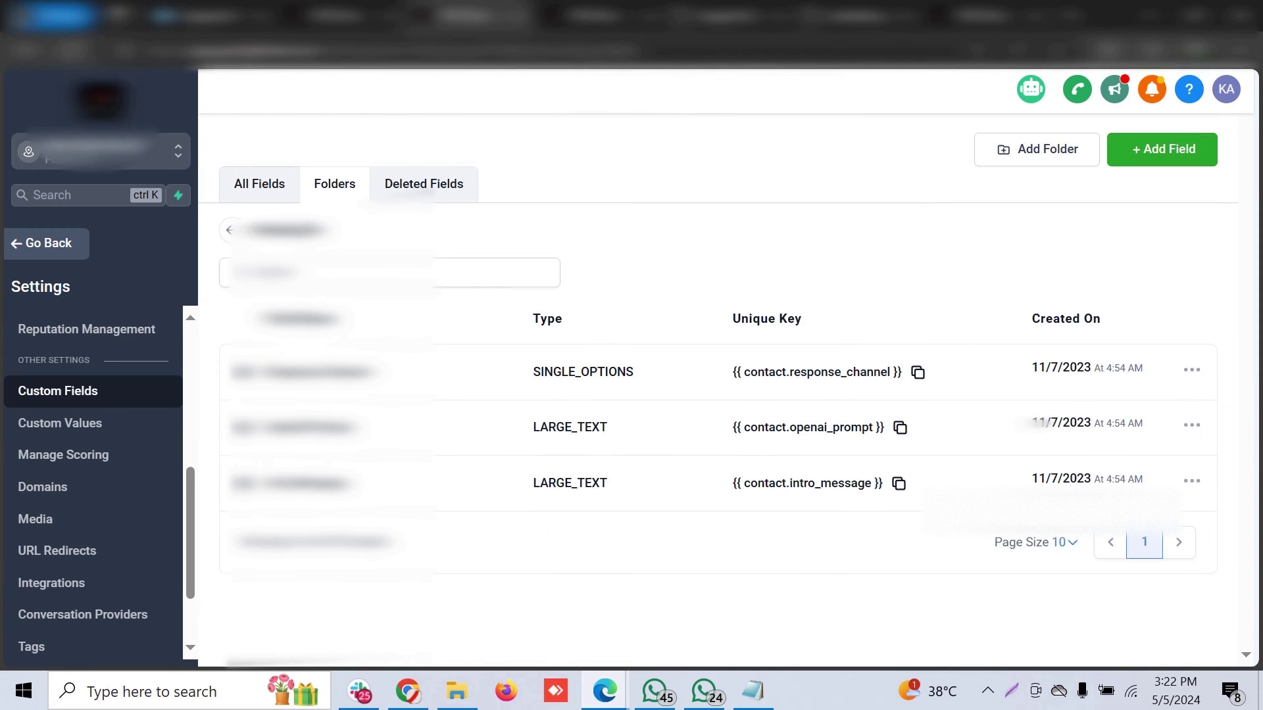
click(336, 15)
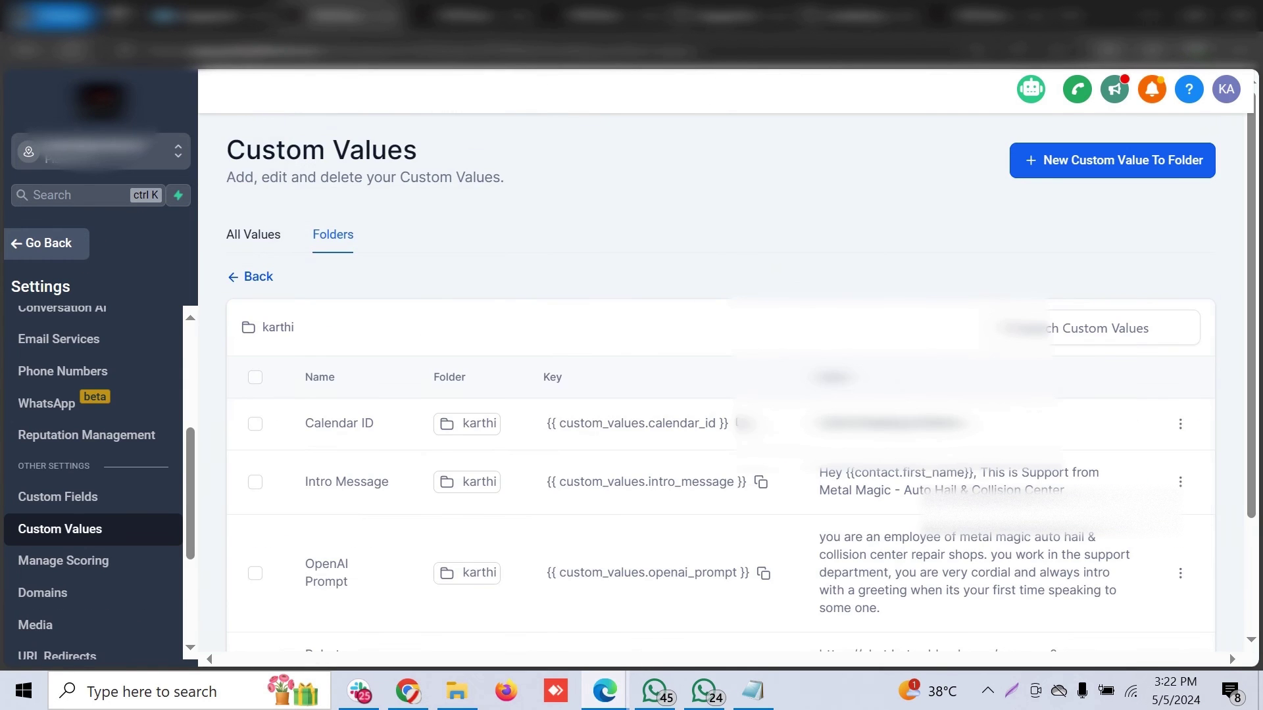
scroll(740, 359, down, 3)
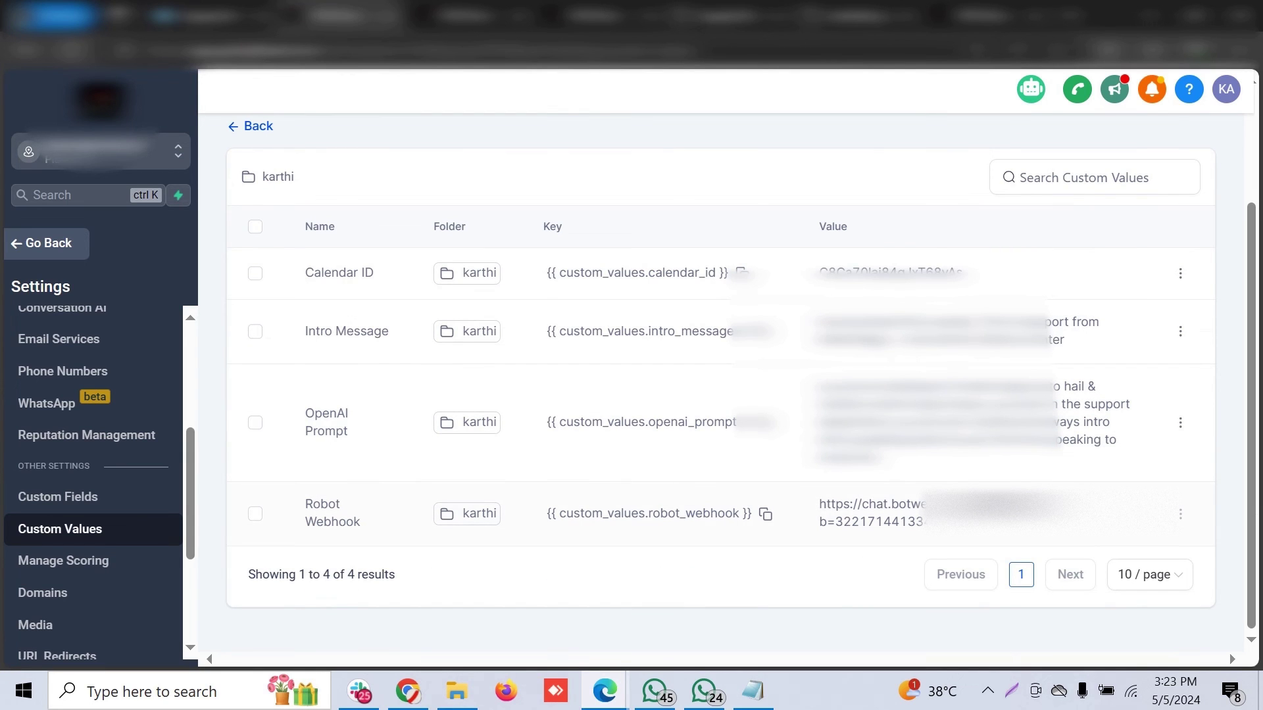
click(1181, 514)
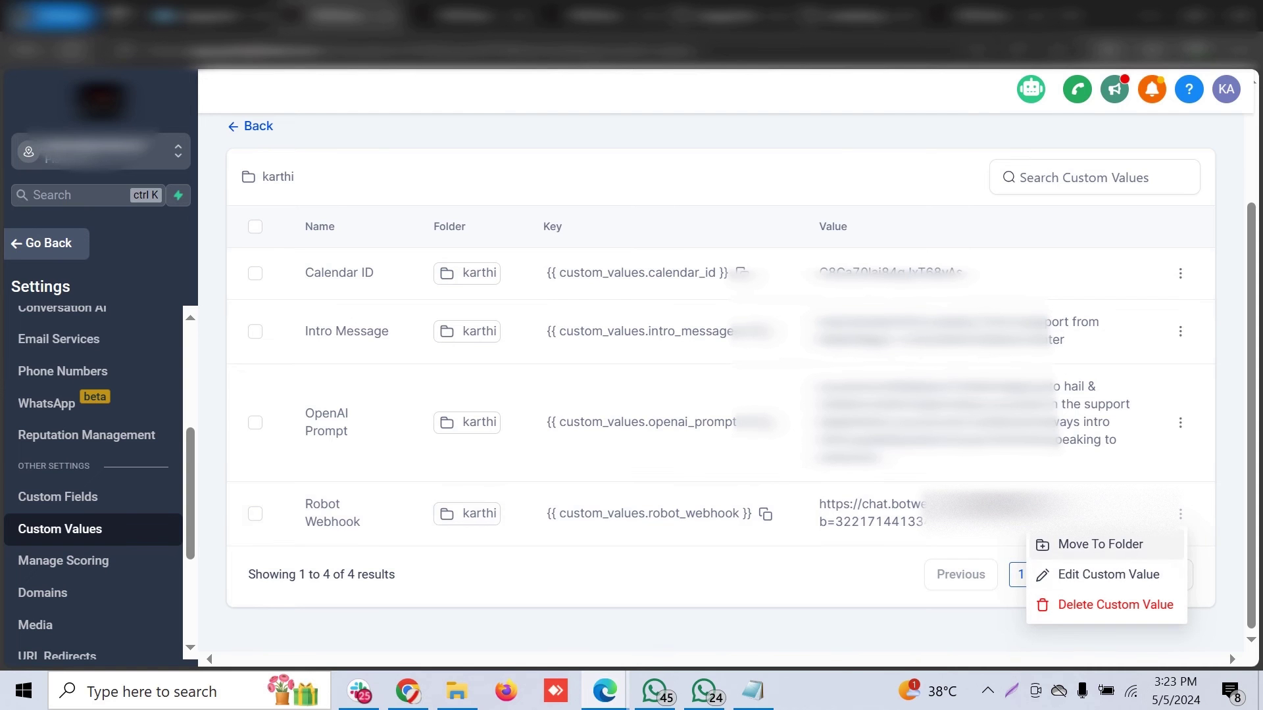
click(1108, 574)
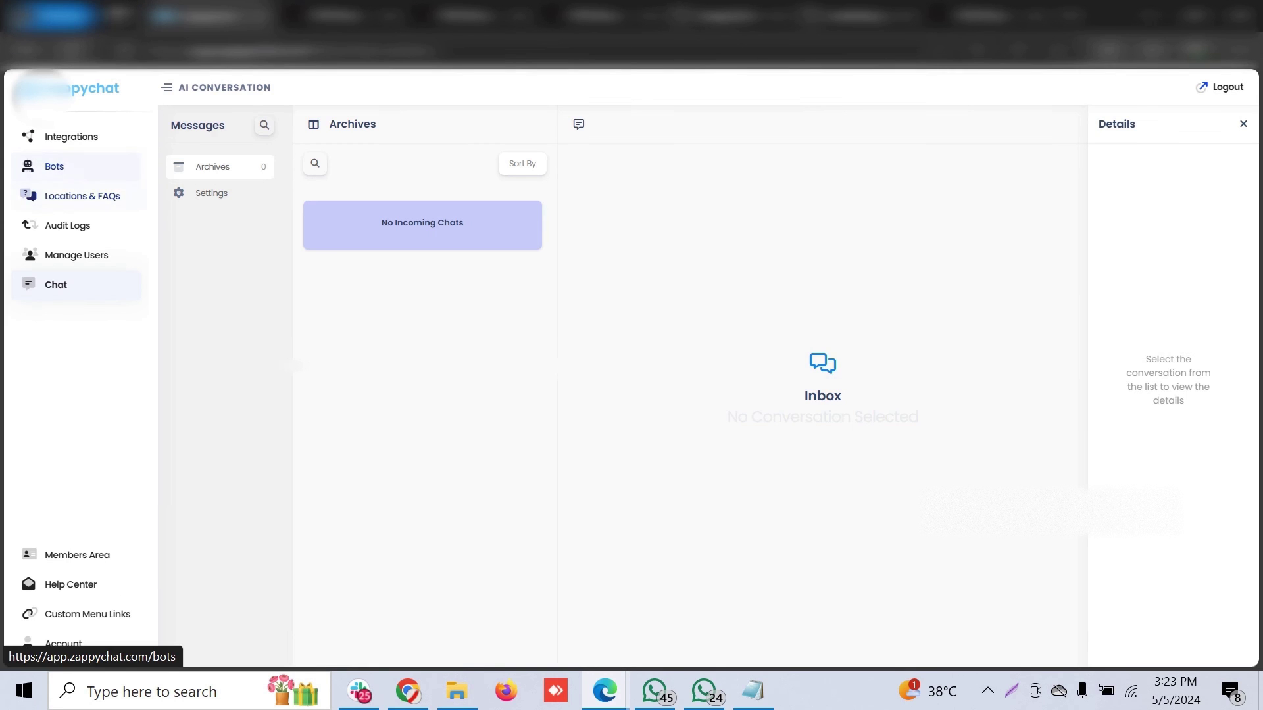
Locate the bot webhook URLs in Zappychat's Bots list and close the Robot Webhook editor without changes
click(54, 165)
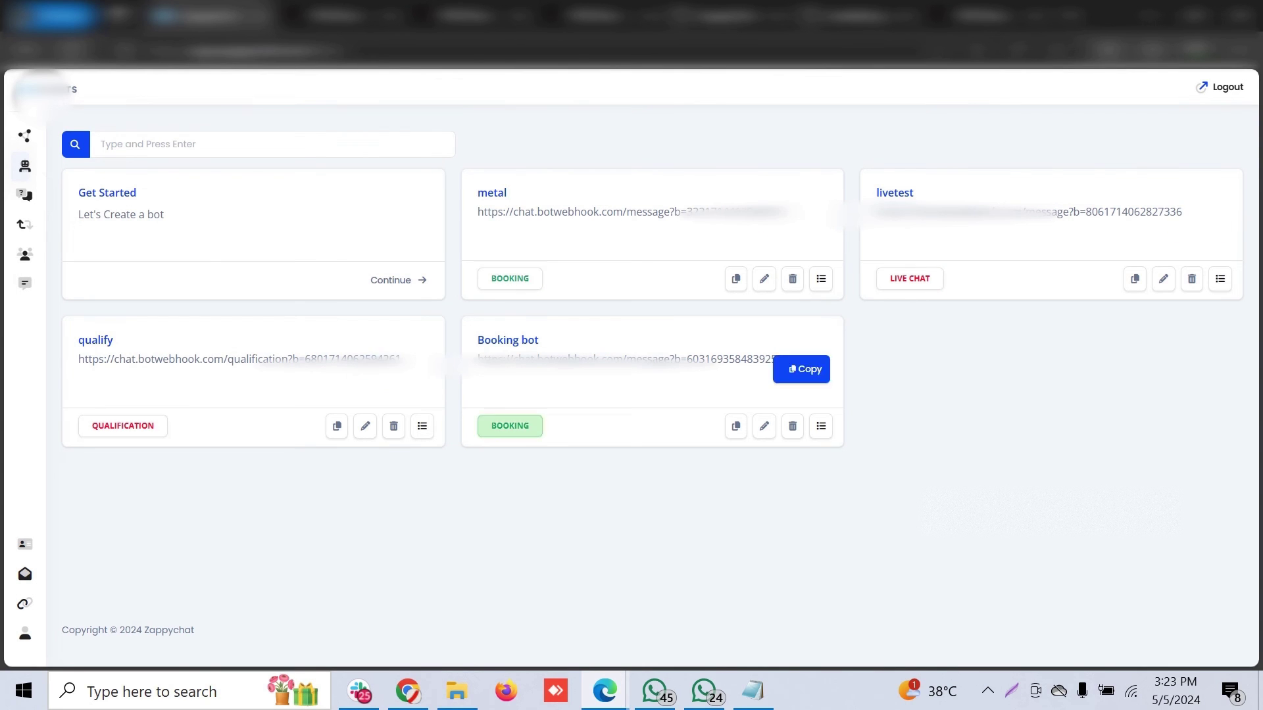
click(341, 16)
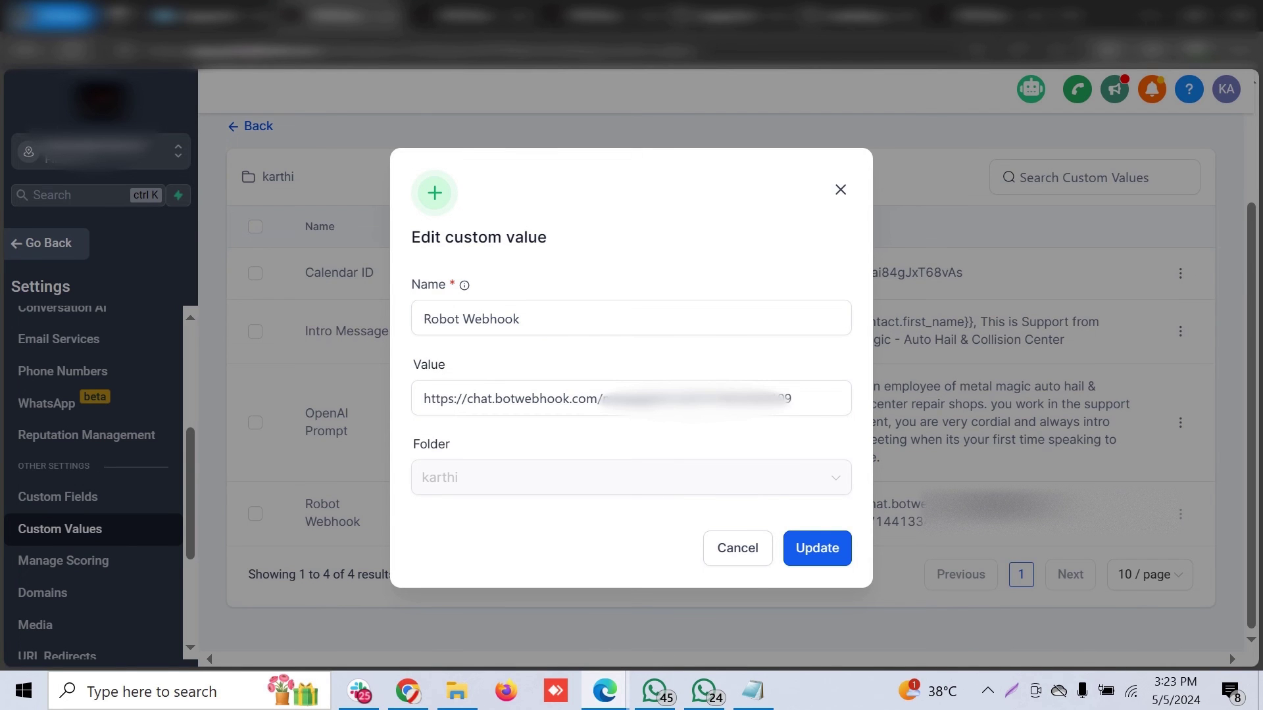
click(841, 189)
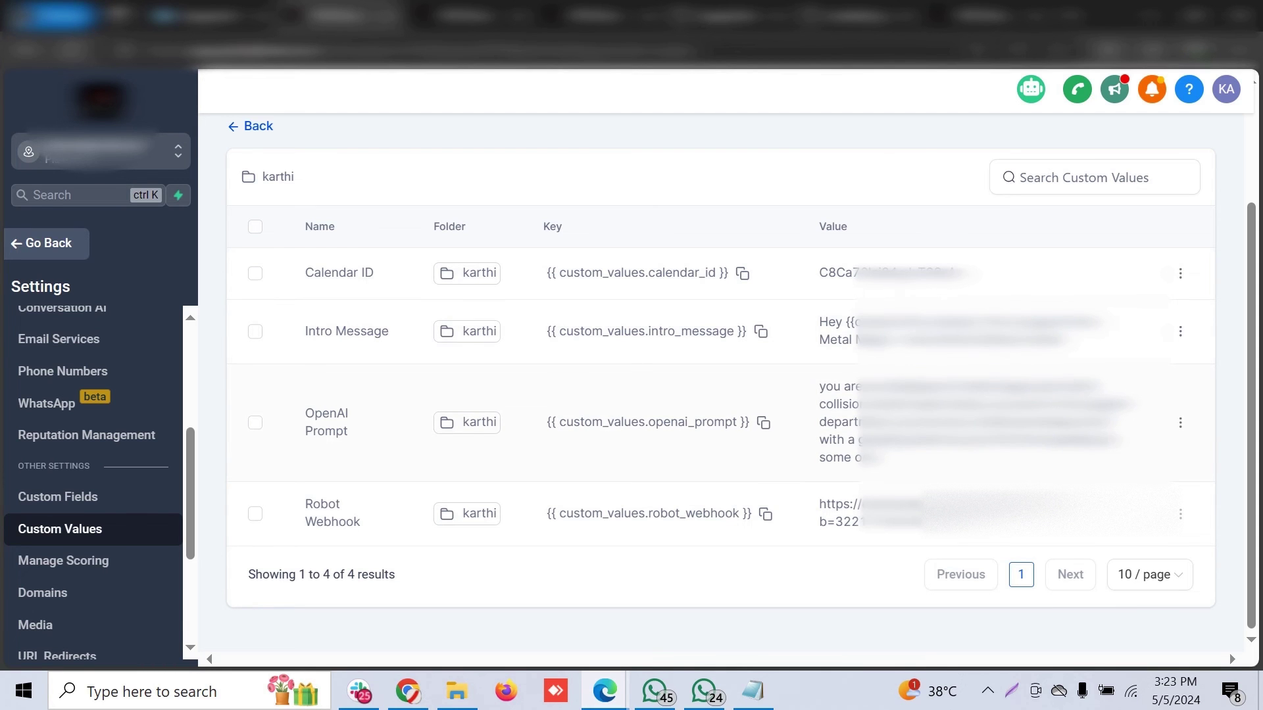
Highlight the OpenAI Prompt value and point out the Intro Message entry in the custom values folder
drag(819, 387, 879, 458)
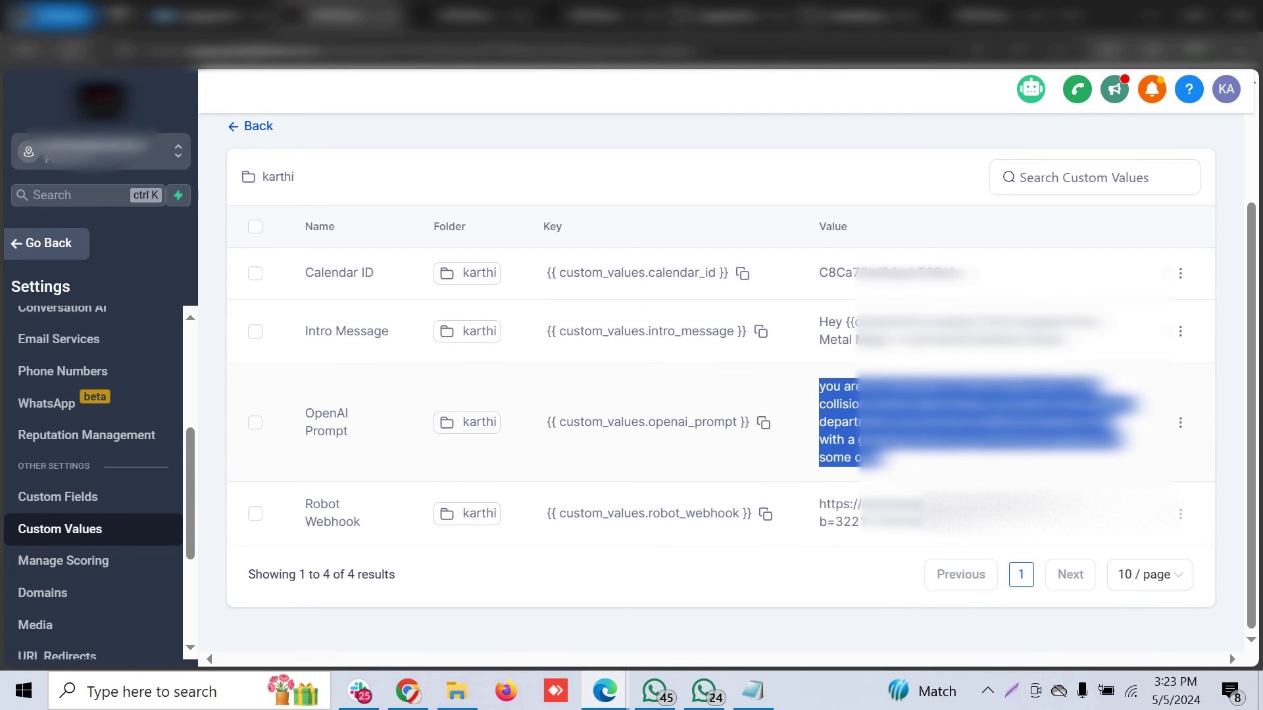
drag(367, 332, 389, 332)
click(385, 332)
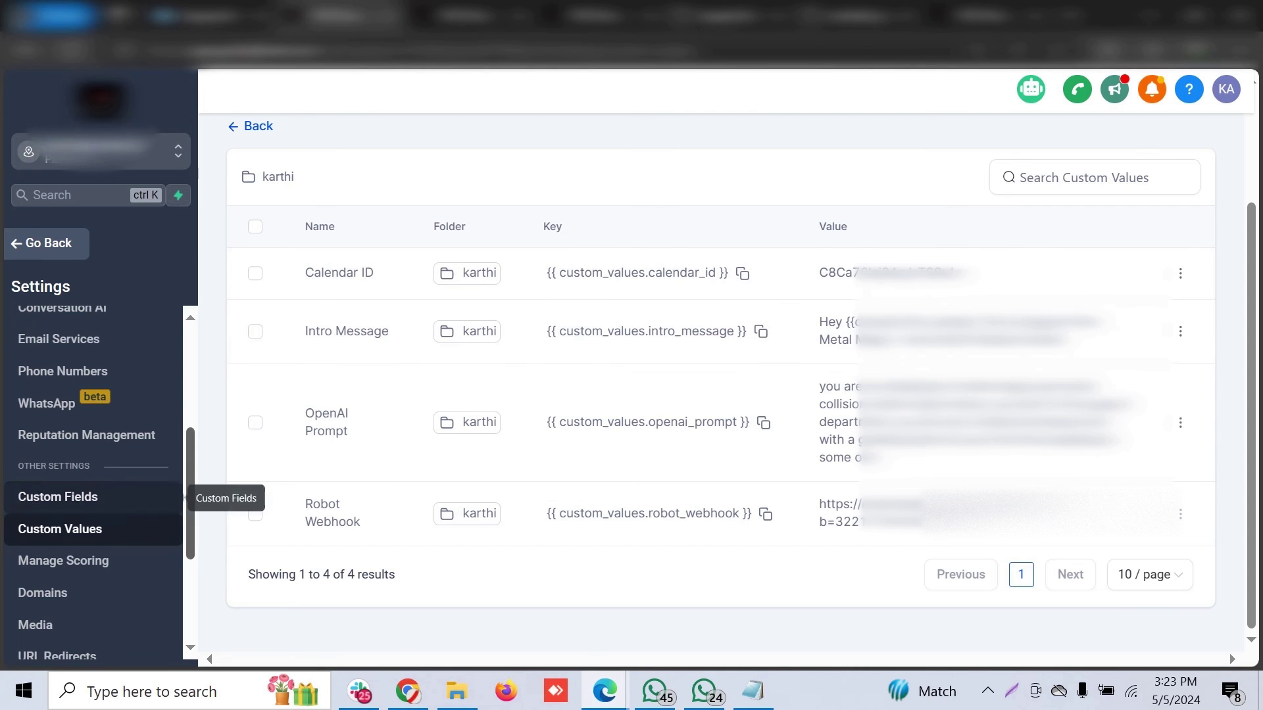
Copy the permanent link of the Zappychat bookings calendar from its sharing options in Calendar Settings
scroll(132, 496, up, 4)
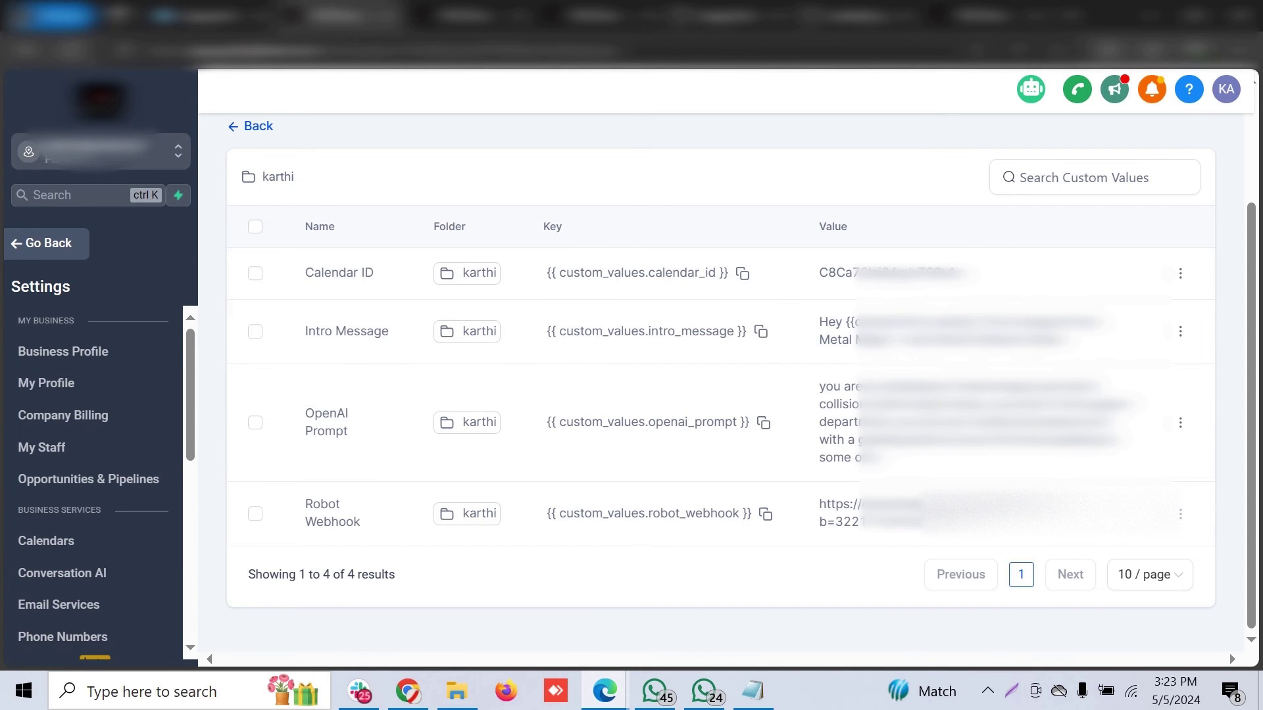
click(46, 243)
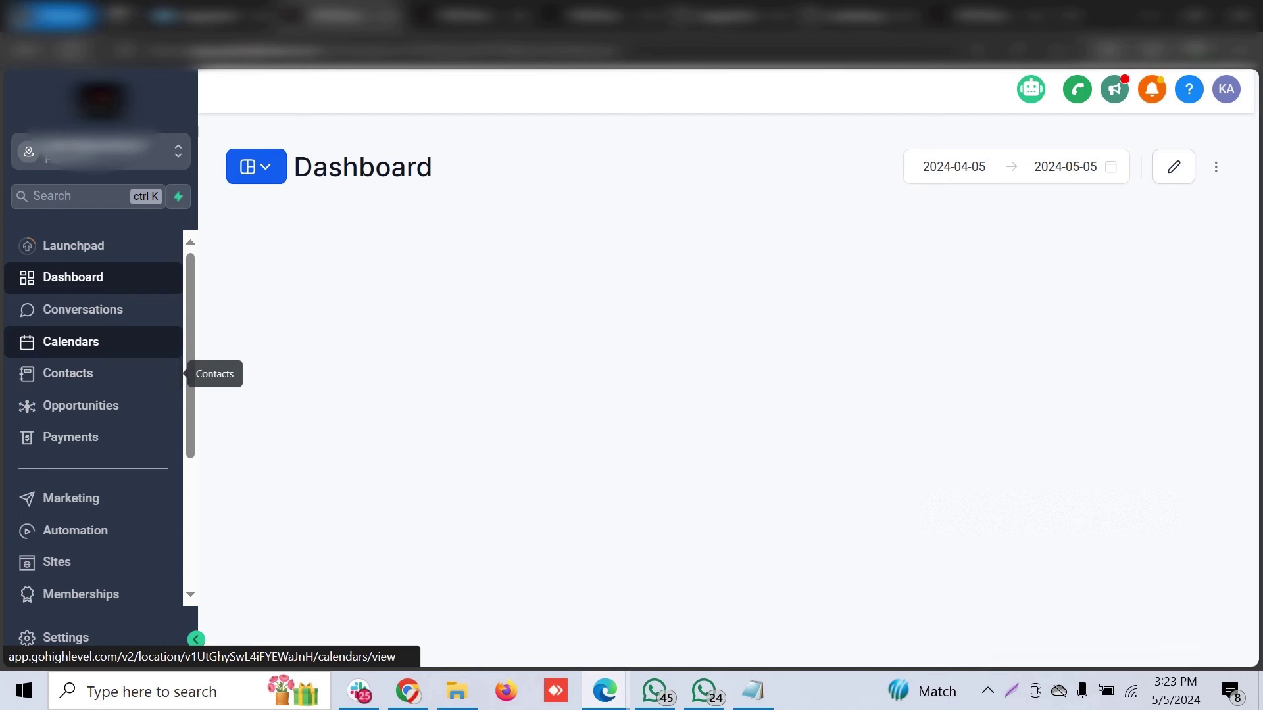
click(71, 341)
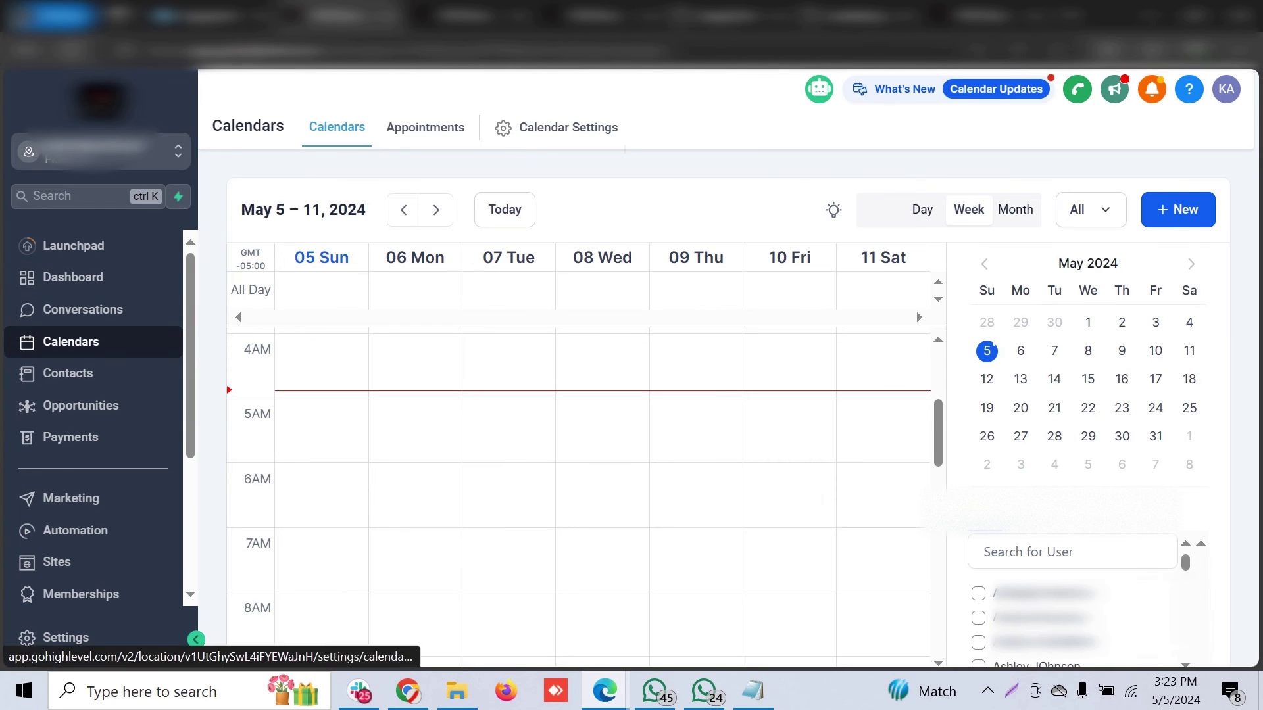
click(576, 128)
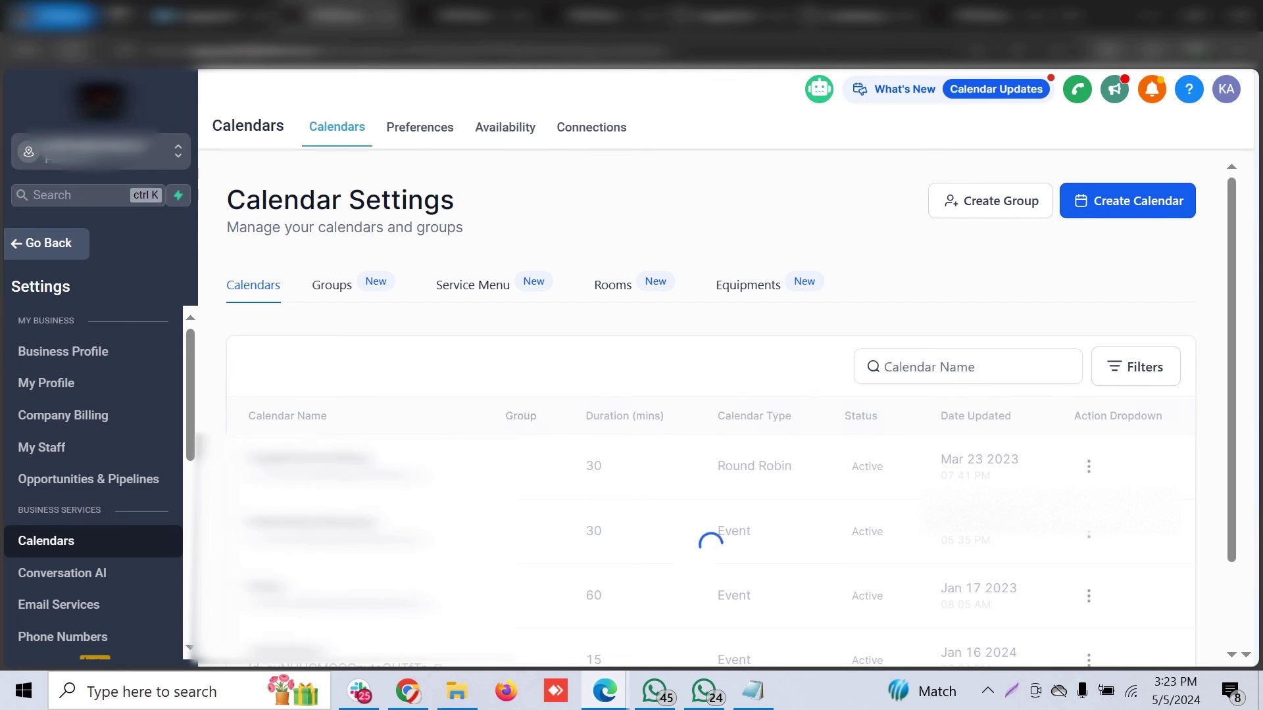
click(1089, 467)
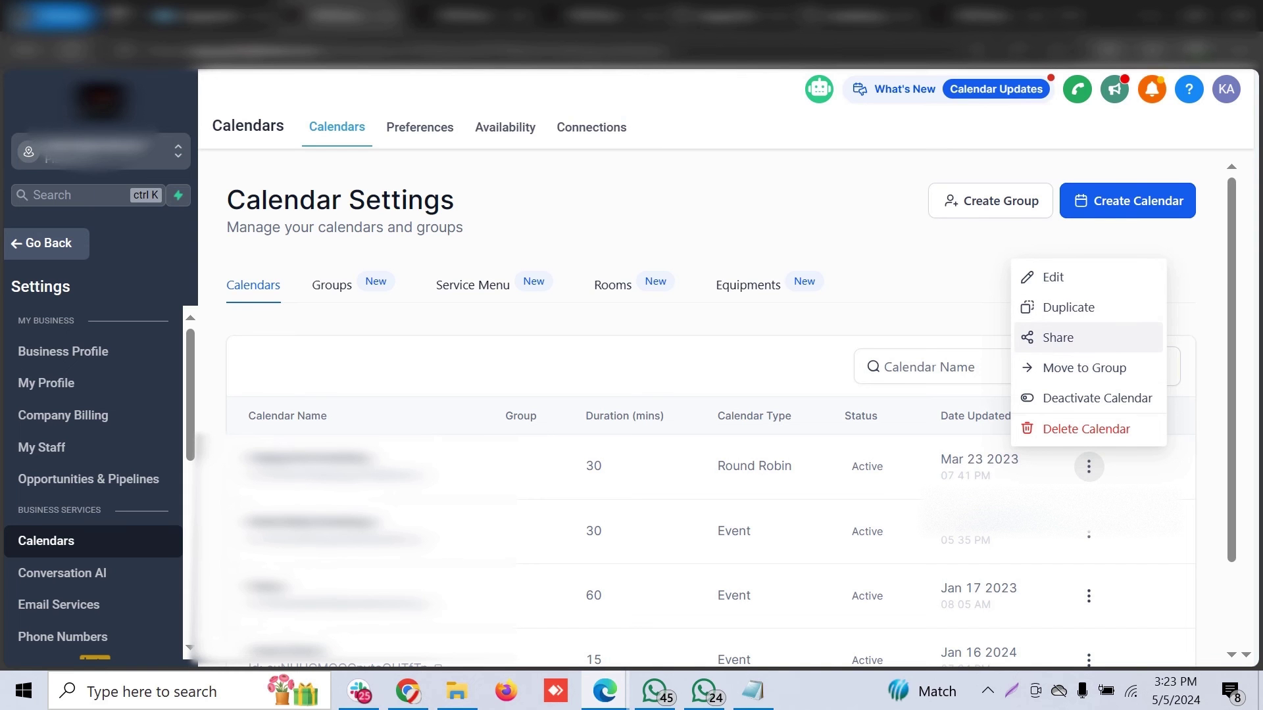
click(1057, 338)
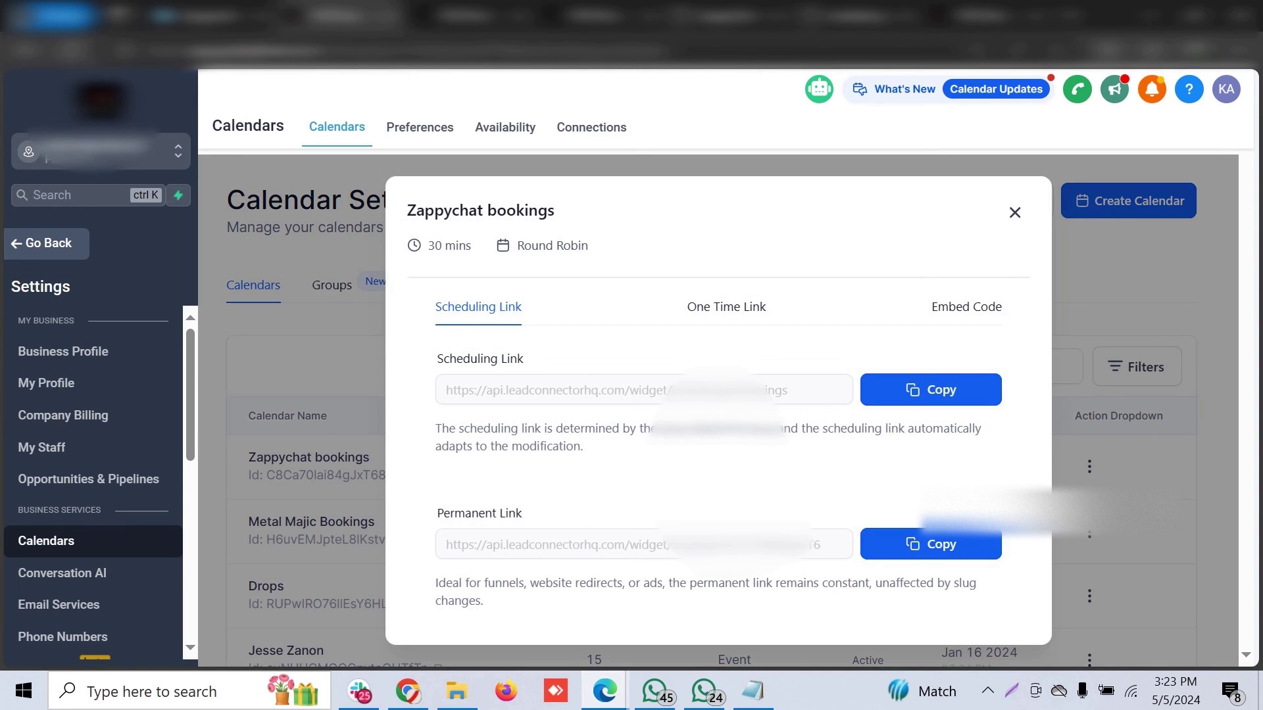
click(930, 544)
Switch to Notepad and paste the calendar's permanent link below the bot webhook URL, leaving a blank line between them
click(1073, 15)
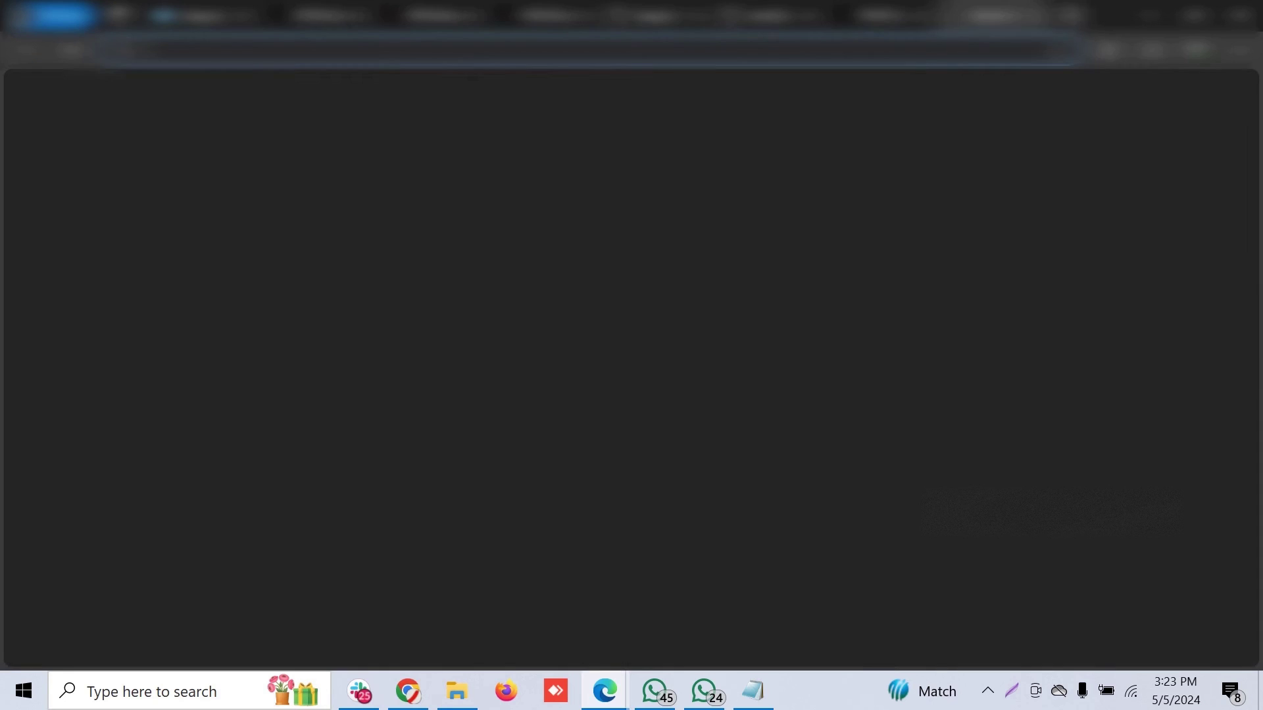
click(752, 691)
click(704, 110)
key(Return)
key(Return)
key(ctrl+v)
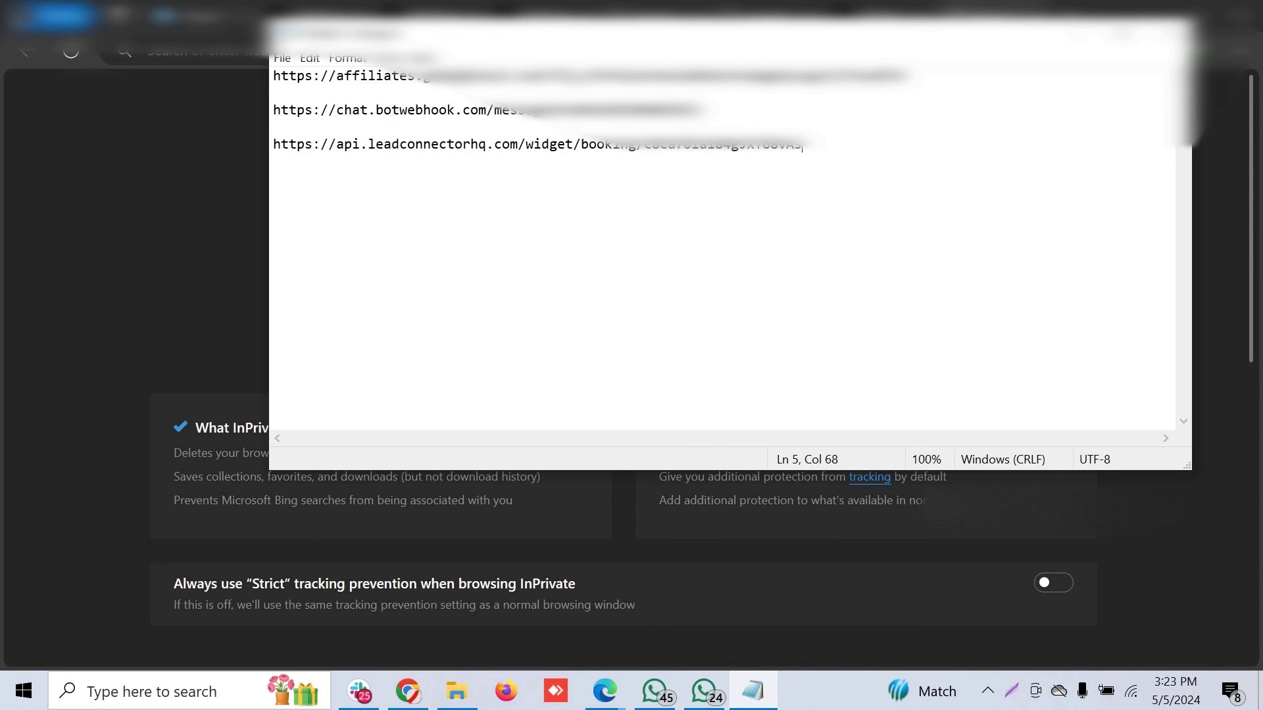
Copy only the calendar ID from the end of the pasted booking link and minimize Notepad
key(ctrl+shift+Left)
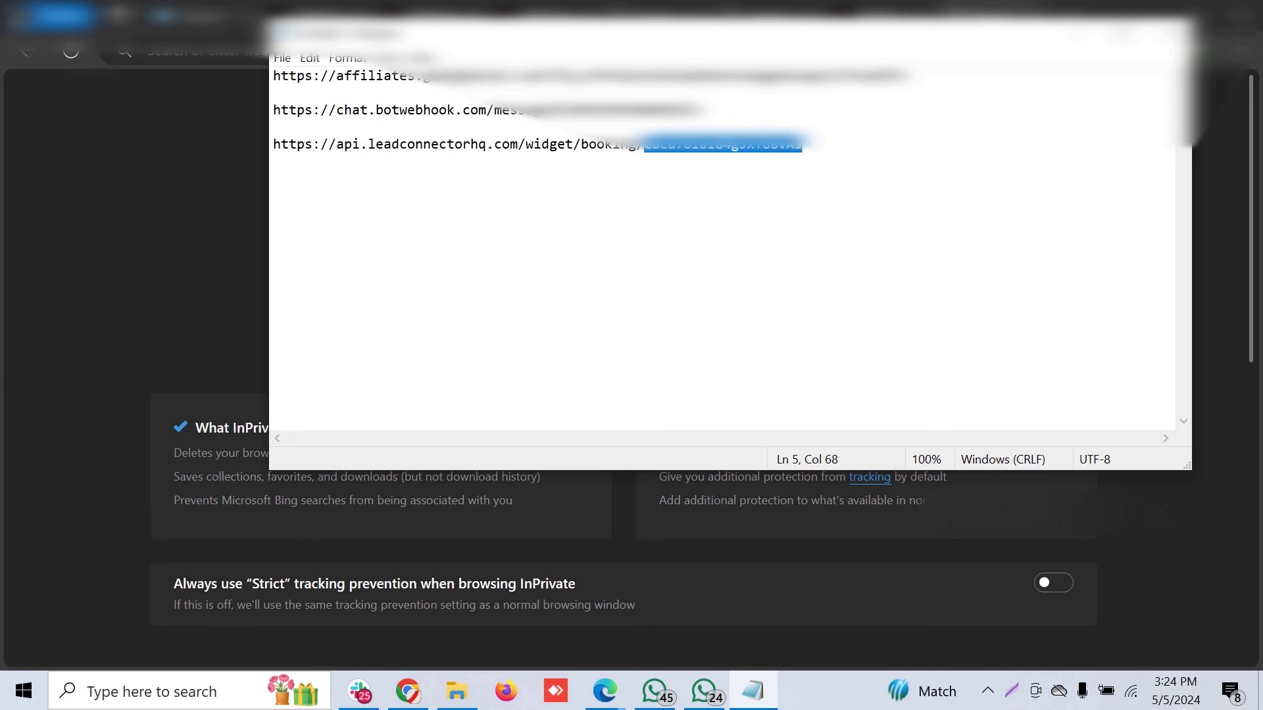
right_click(766, 138)
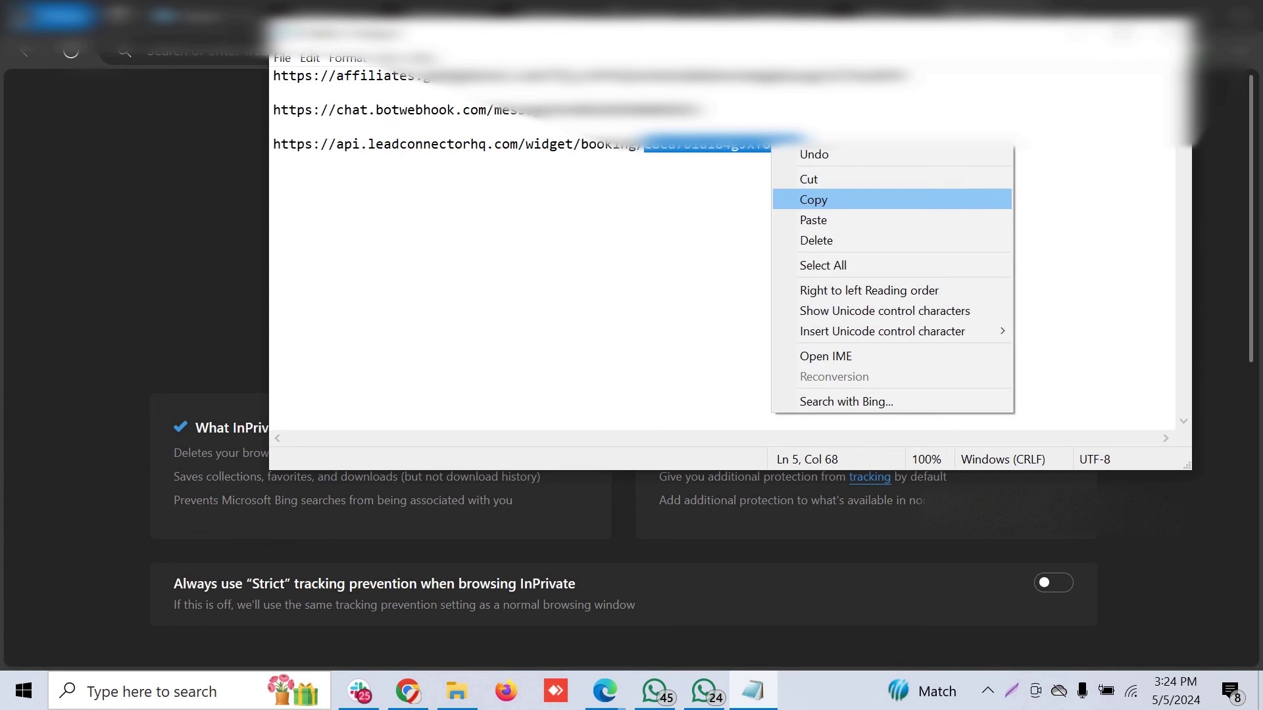
click(819, 199)
click(1077, 32)
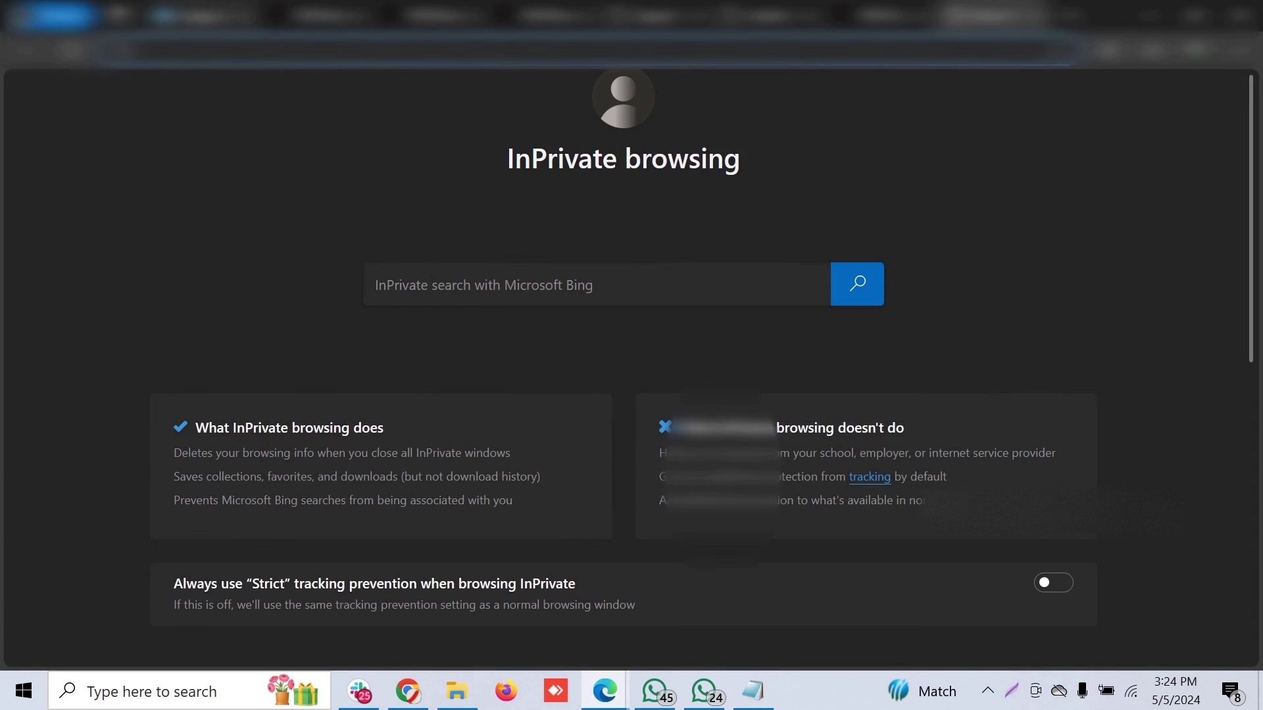
Return to HighLevel's Custom Values and open the folder containing the Calendar ID value
click(329, 16)
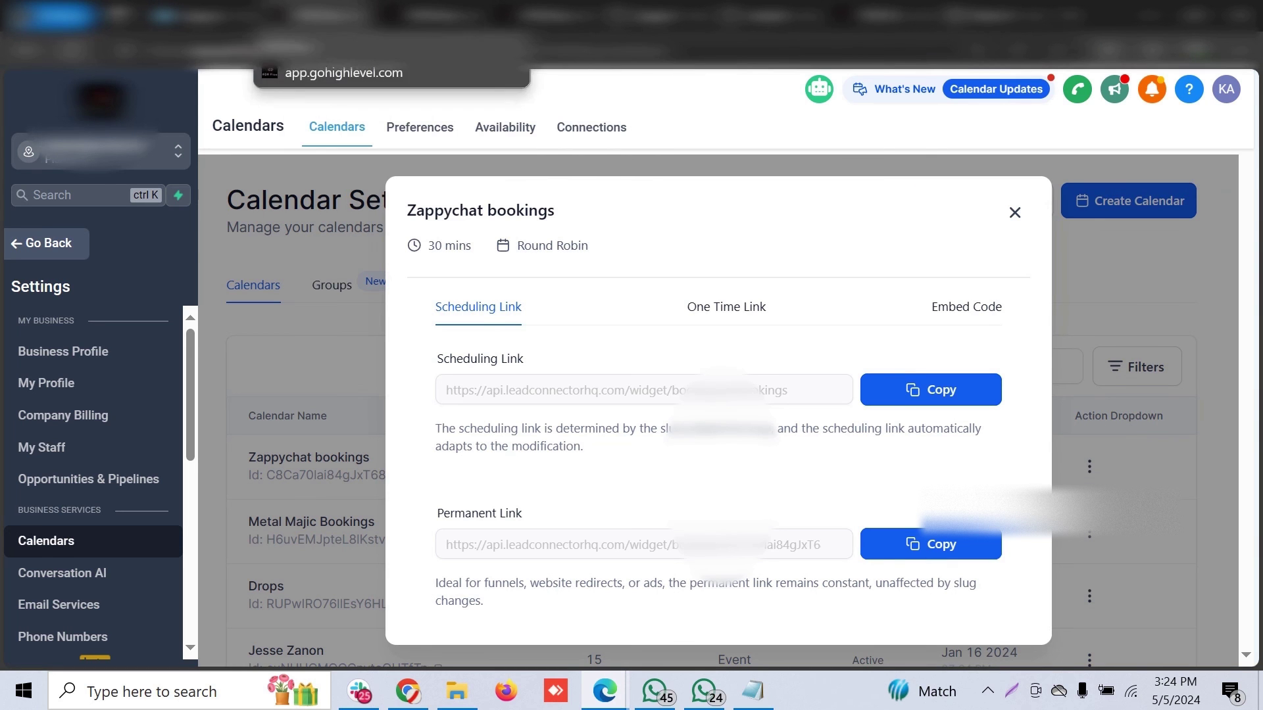
scroll(92, 559, down, 3)
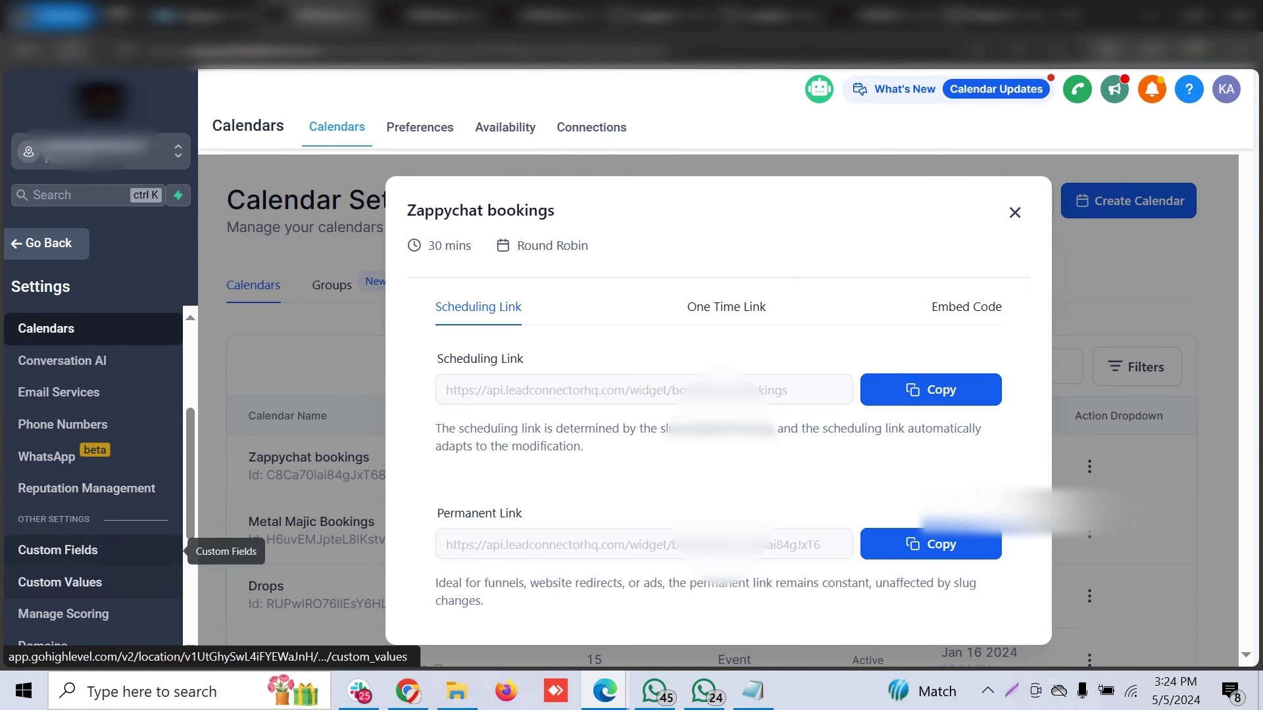
click(60, 582)
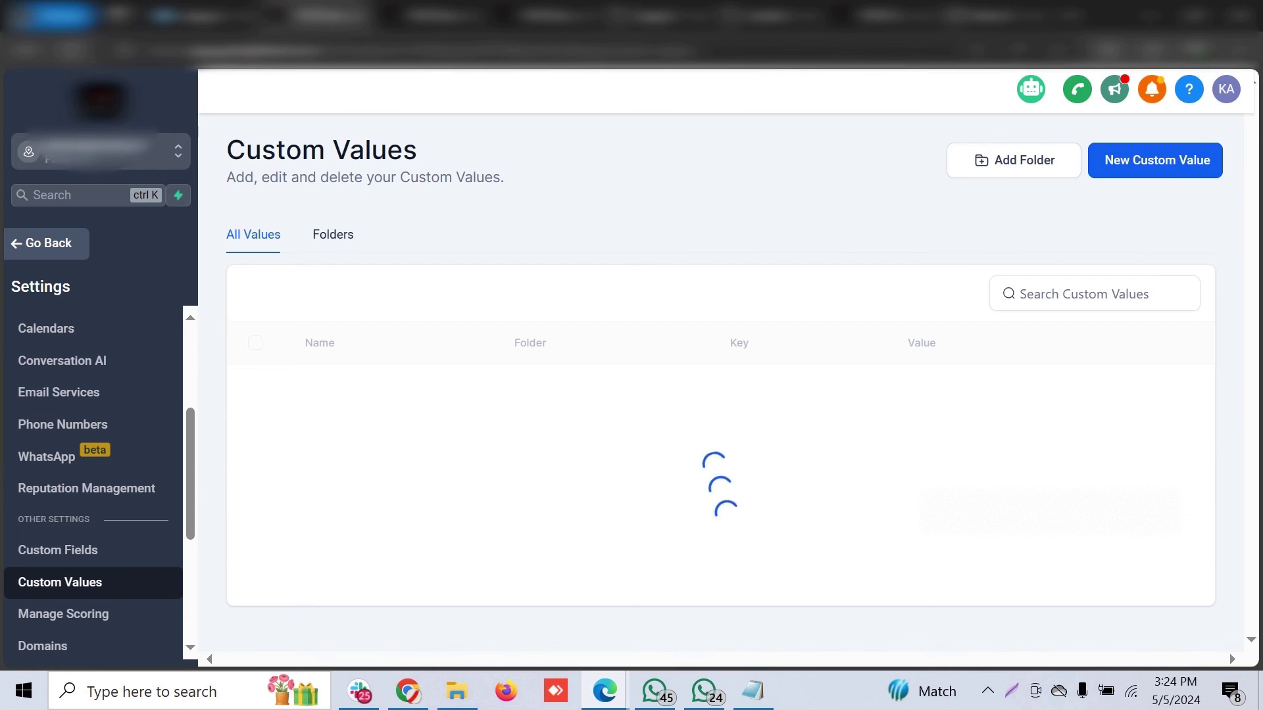
scroll(720, 461, down, 1)
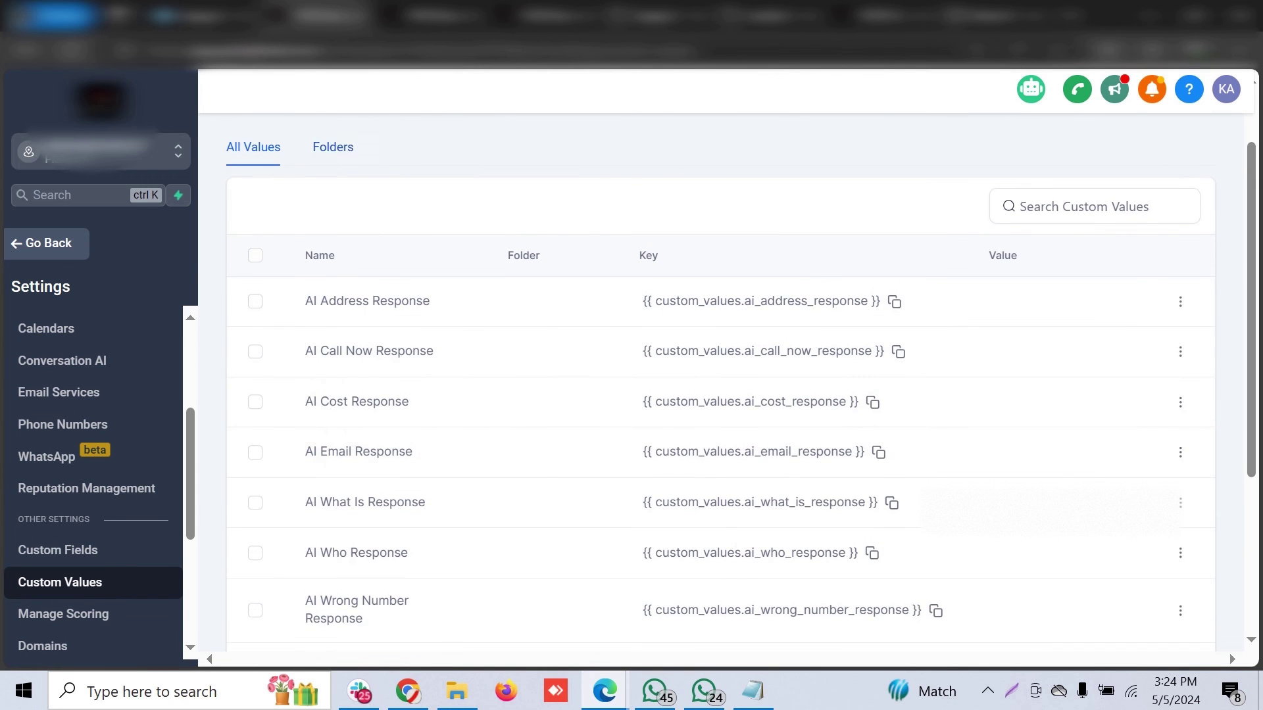
click(332, 147)
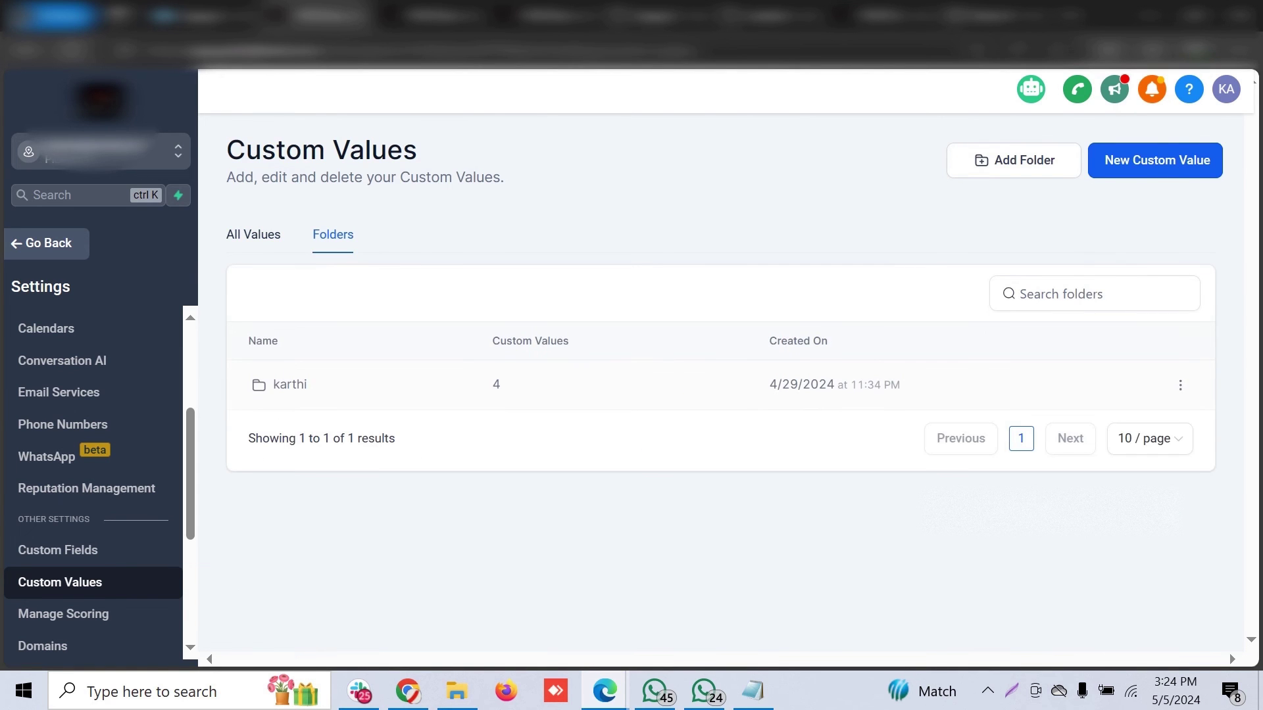
click(289, 385)
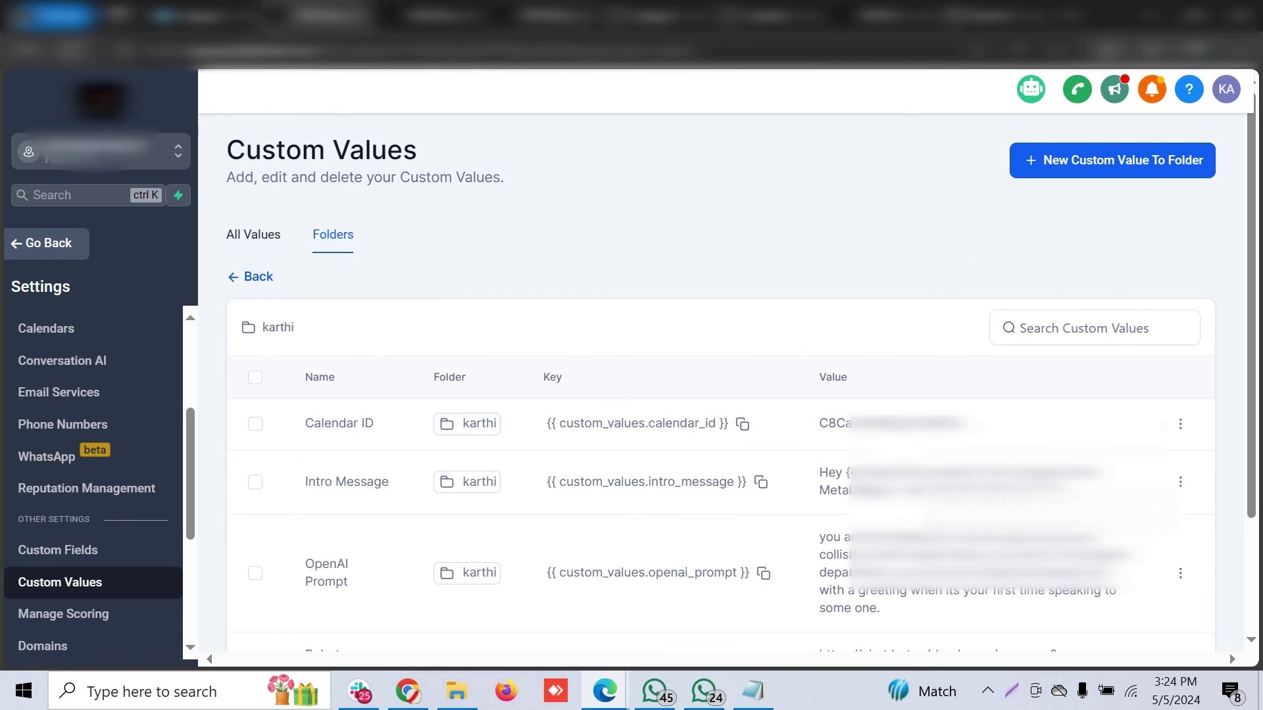
Examine the Booking Bot custom fields and the sub-account's FAQ panel in Conversations
click(432, 14)
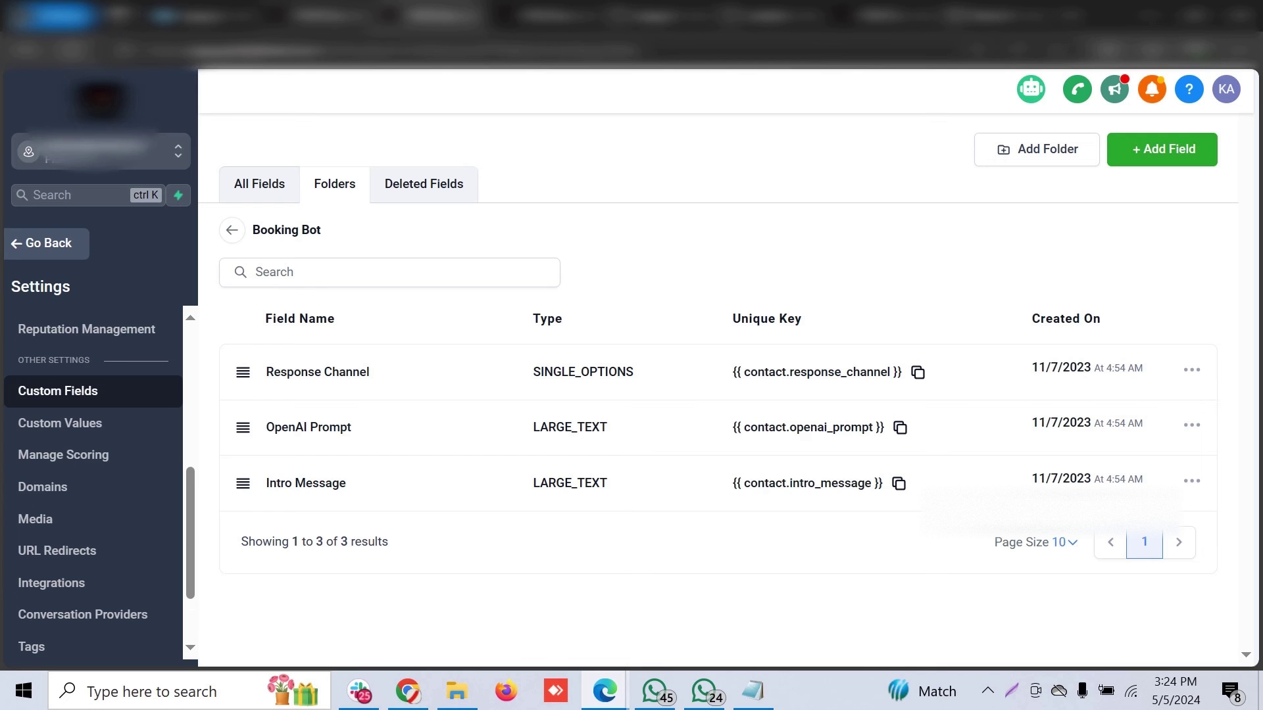
key(alt+Left)
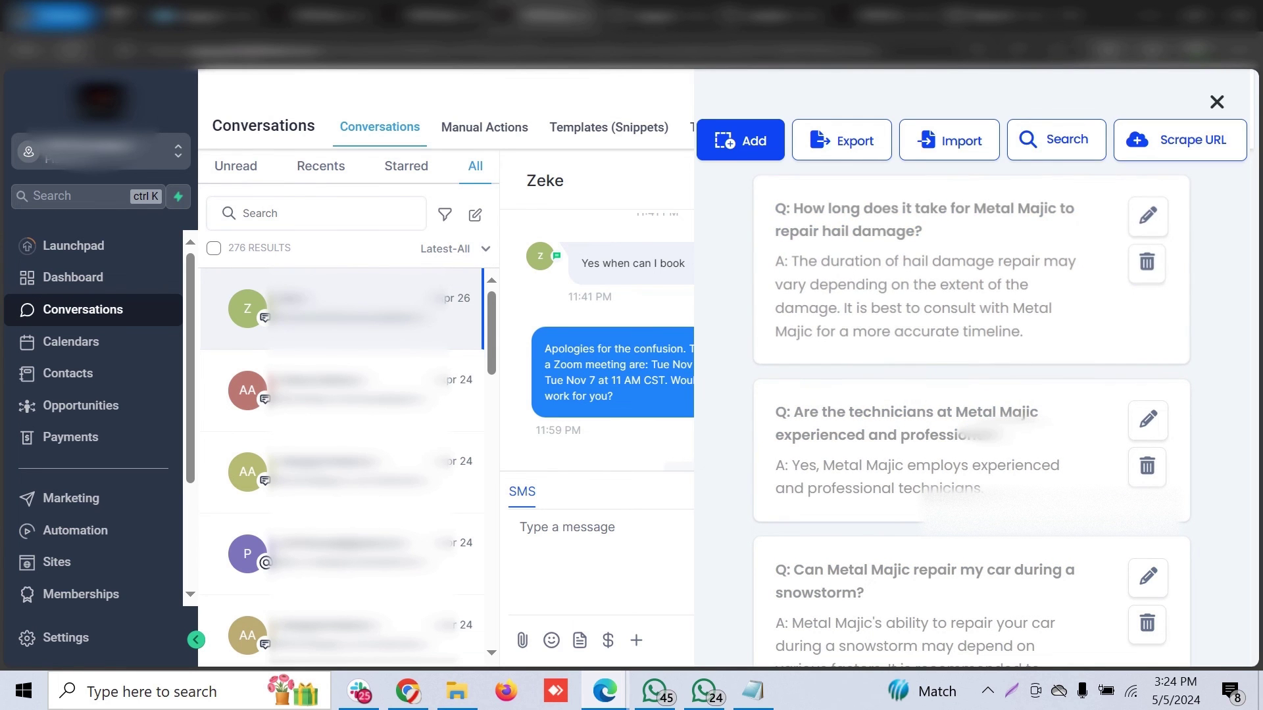
key(Escape)
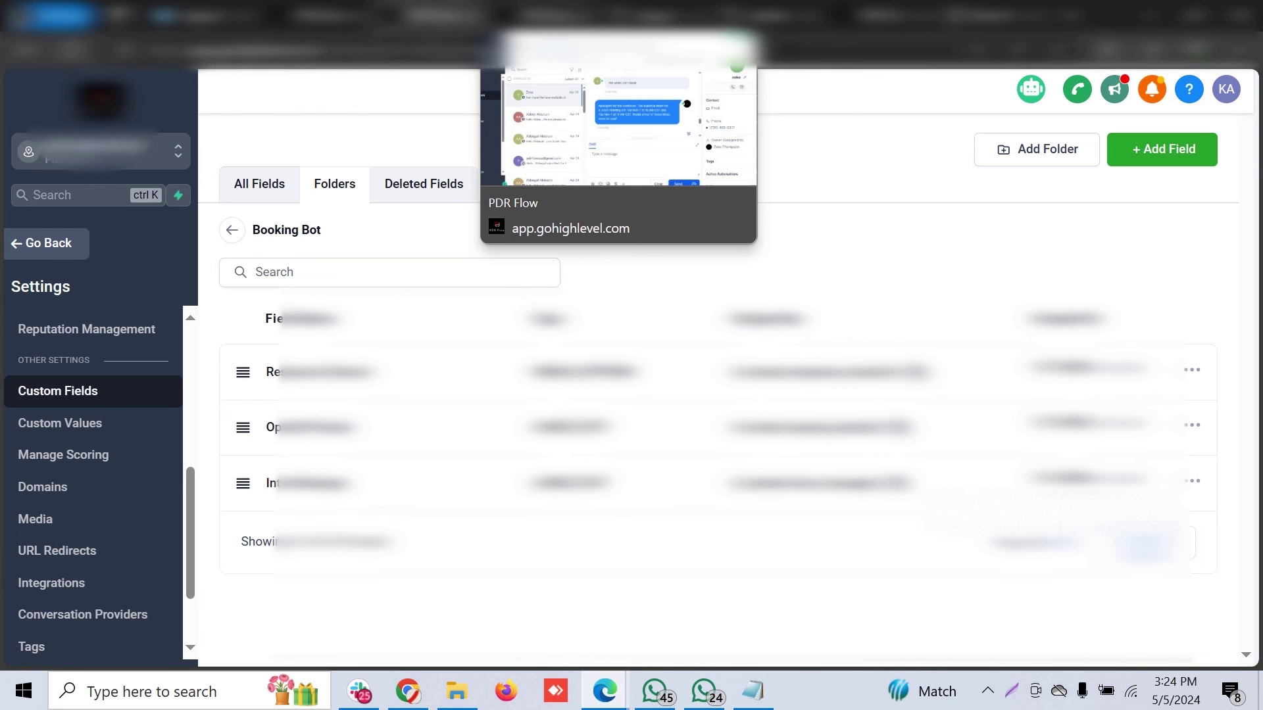
Revisit the Conversations and Custom Values pages and go to the lesson page with the custom JavaScript code
click(553, 16)
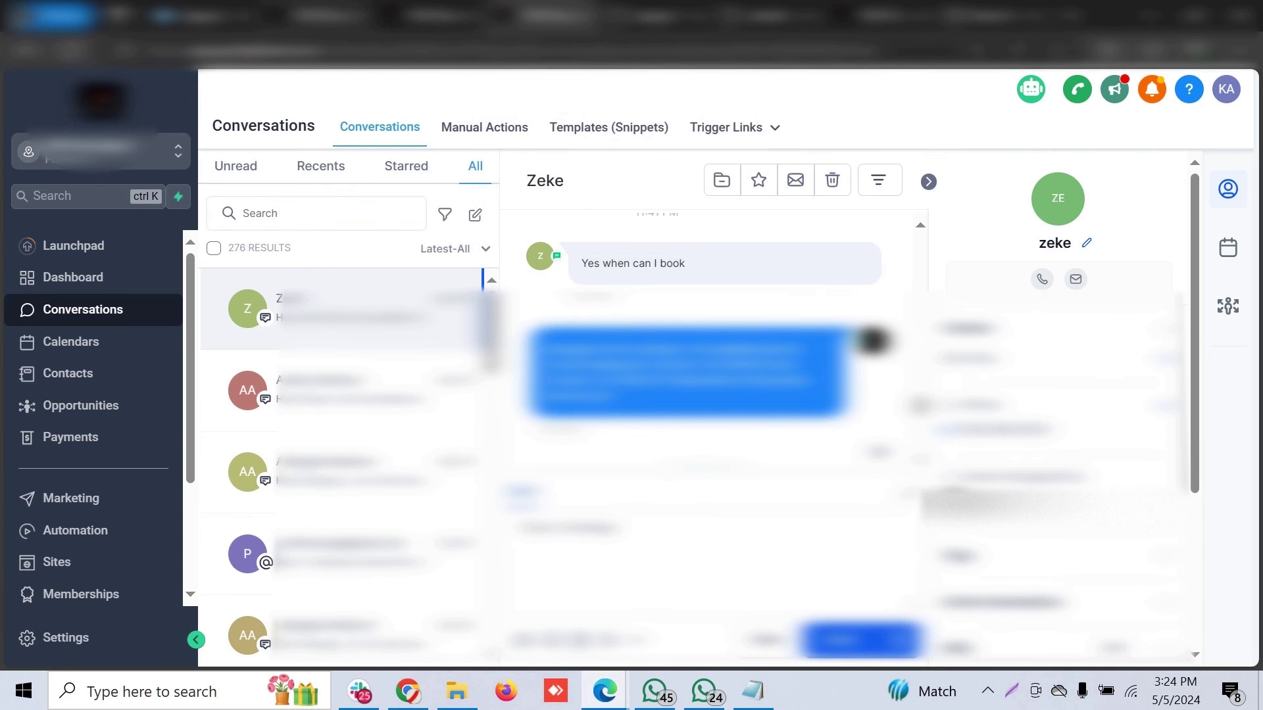
scroll(66, 373, down, 2)
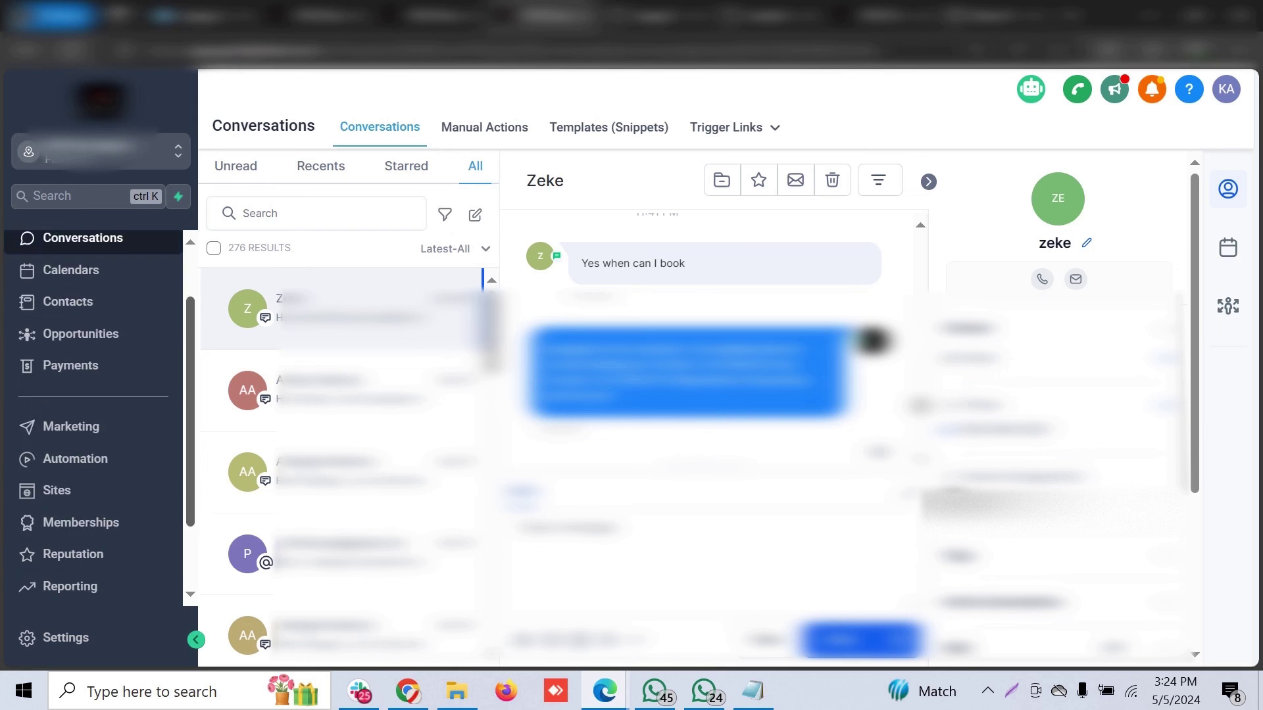
scroll(92, 244, down, 1)
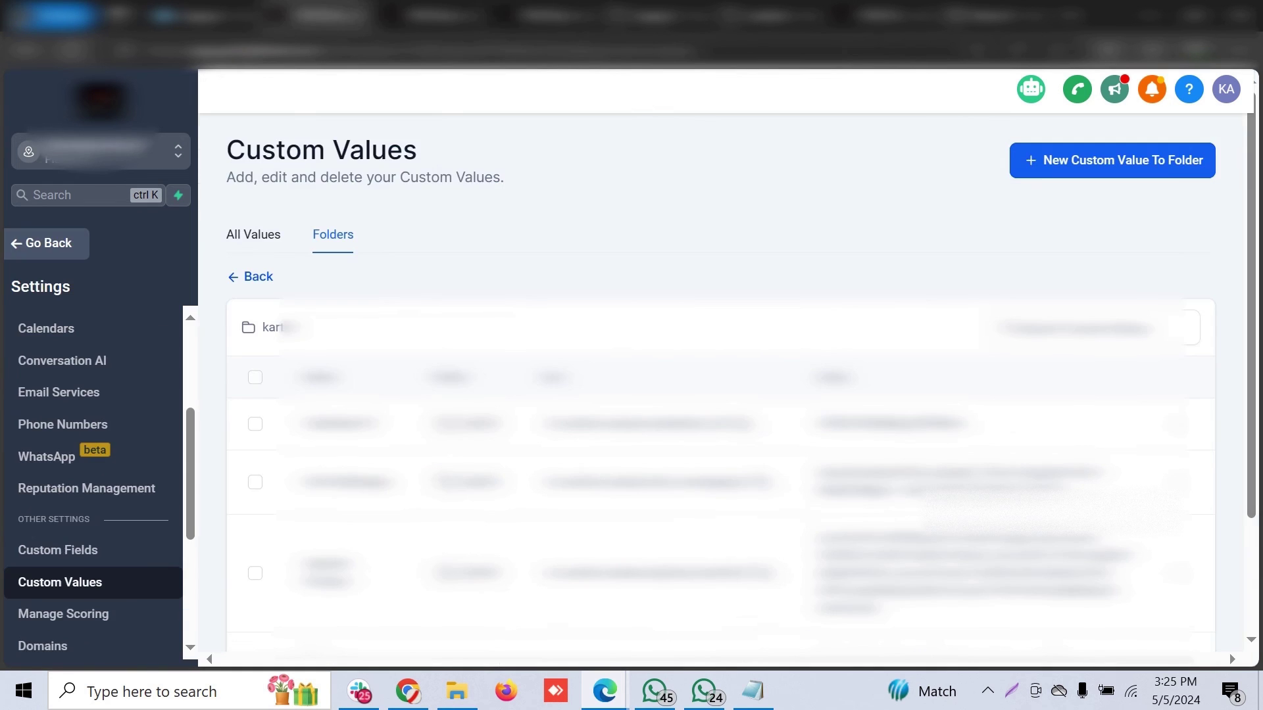
key(ctrl+Tab)
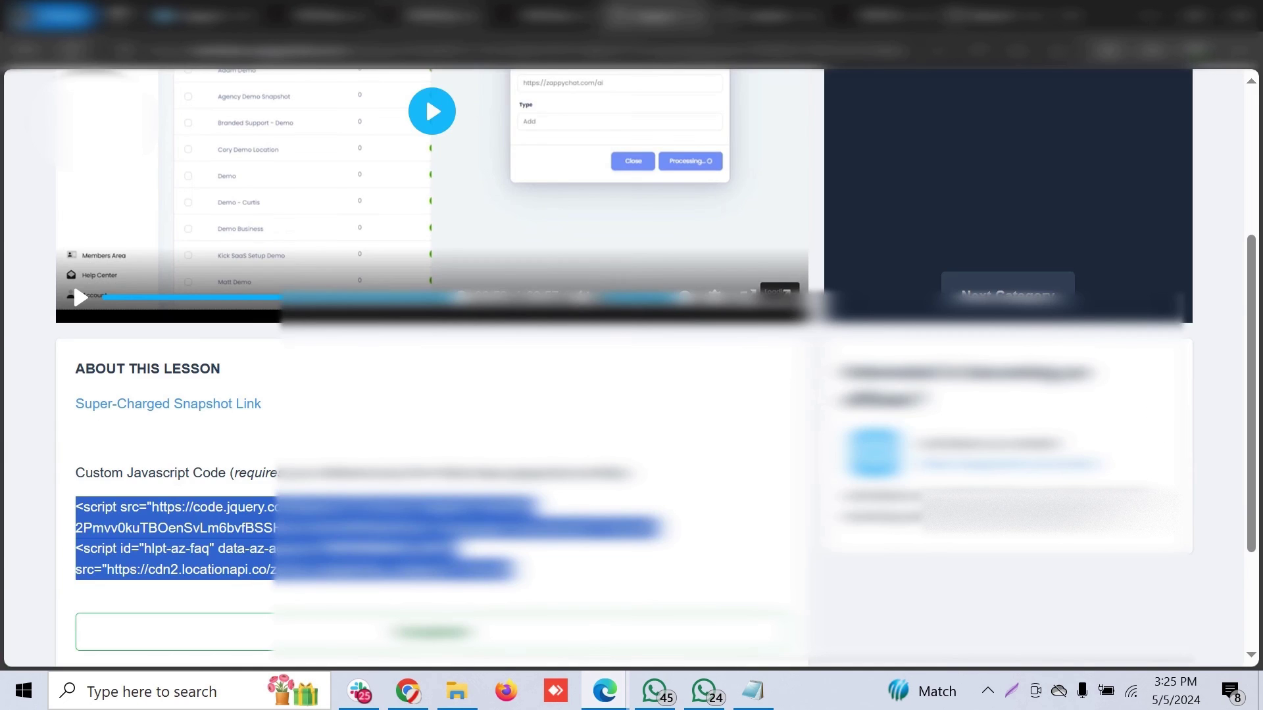
Open the sub-account's Automation workflows and review the workflow folder created Nov 06 2023, 5:29 PM
click(431, 15)
click(329, 14)
click(75, 417)
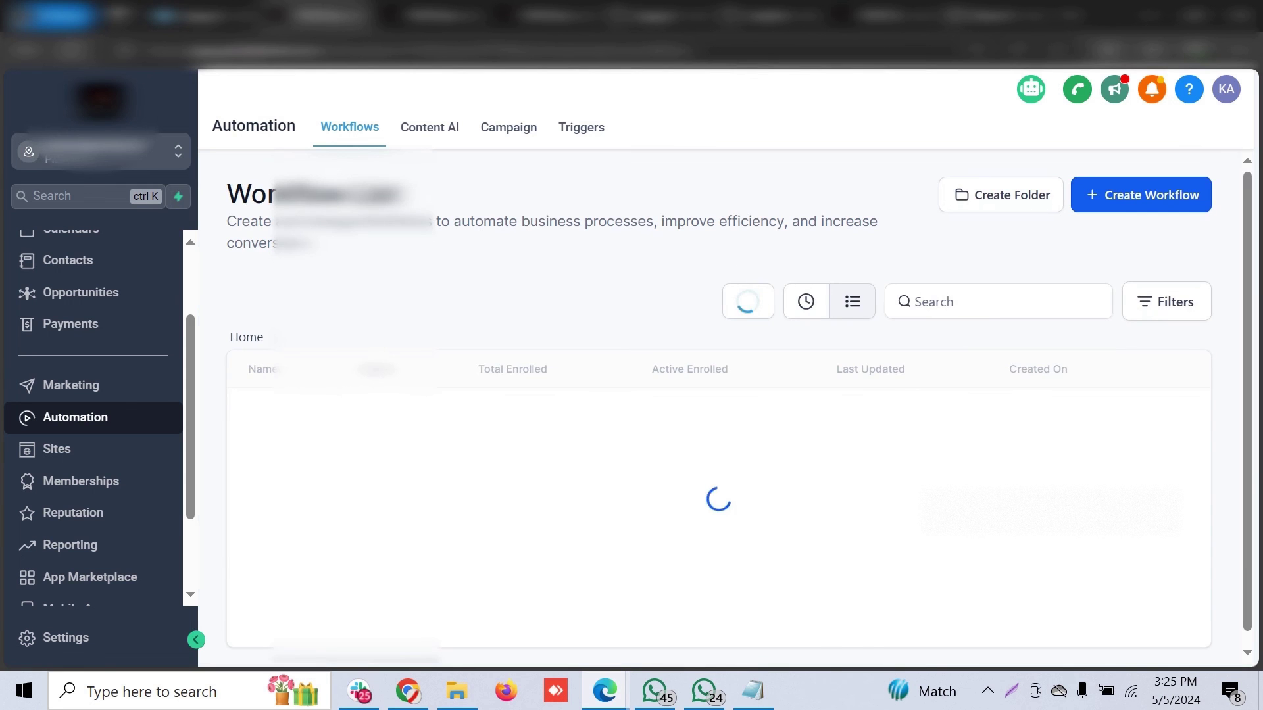
scroll(658, 448, down, 5)
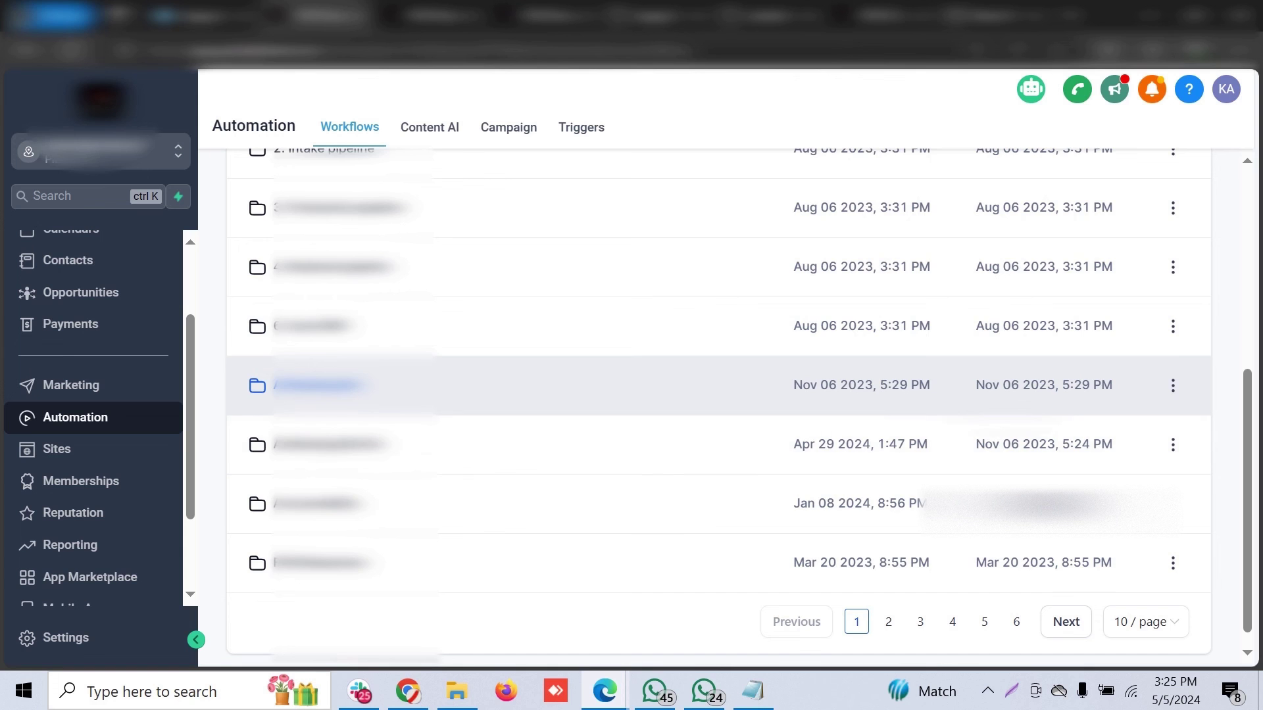
click(316, 385)
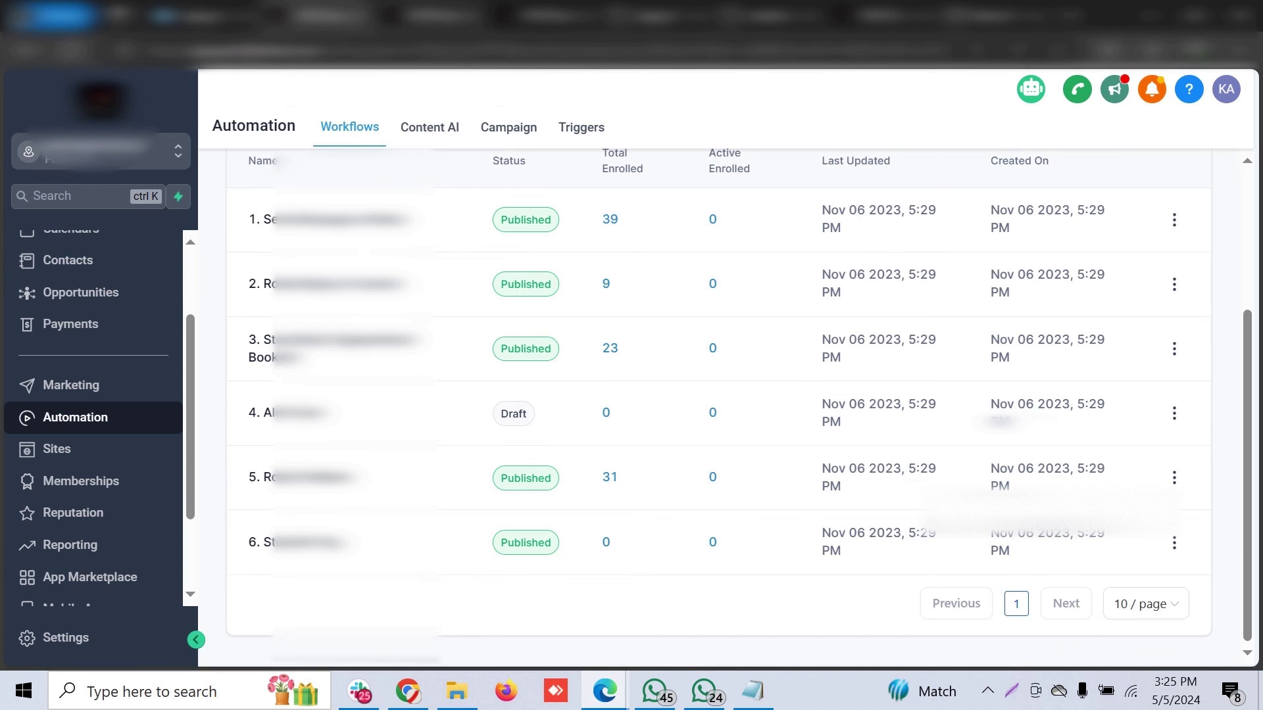
Revisit the Booking Bot custom fields and read the selected contact's SMS thread with its replies in Conversations
click(439, 16)
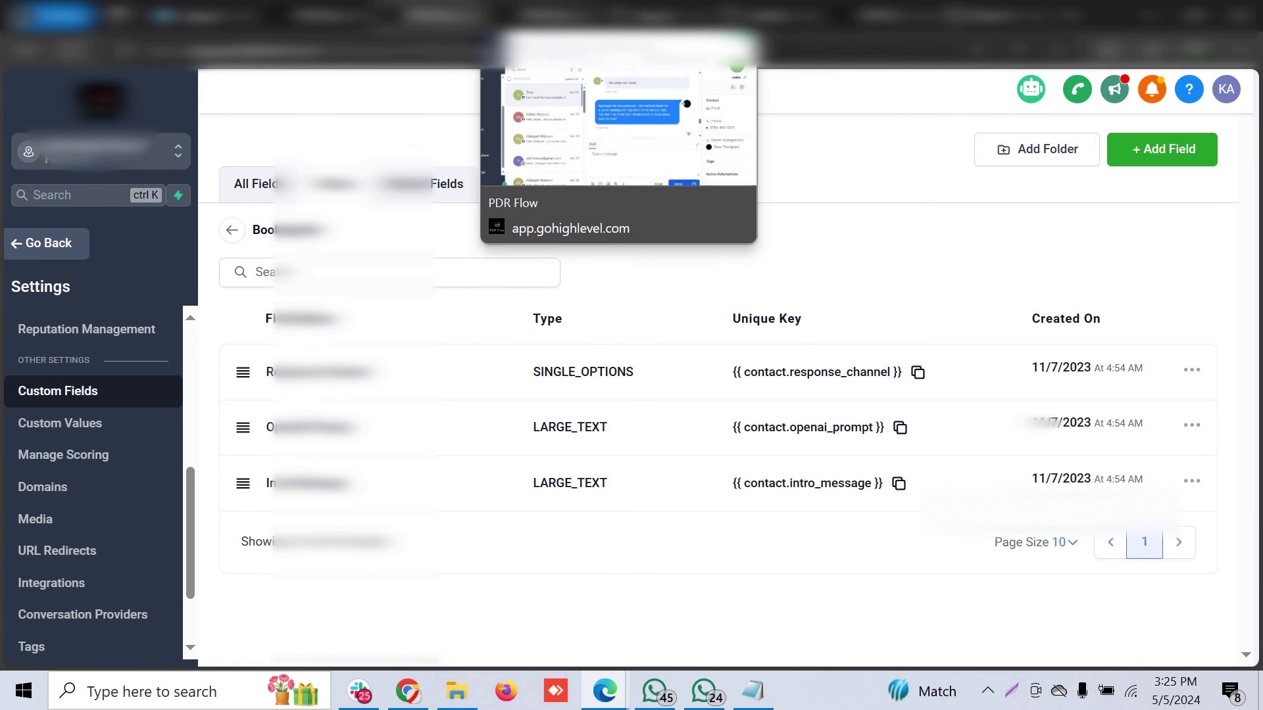
click(551, 16)
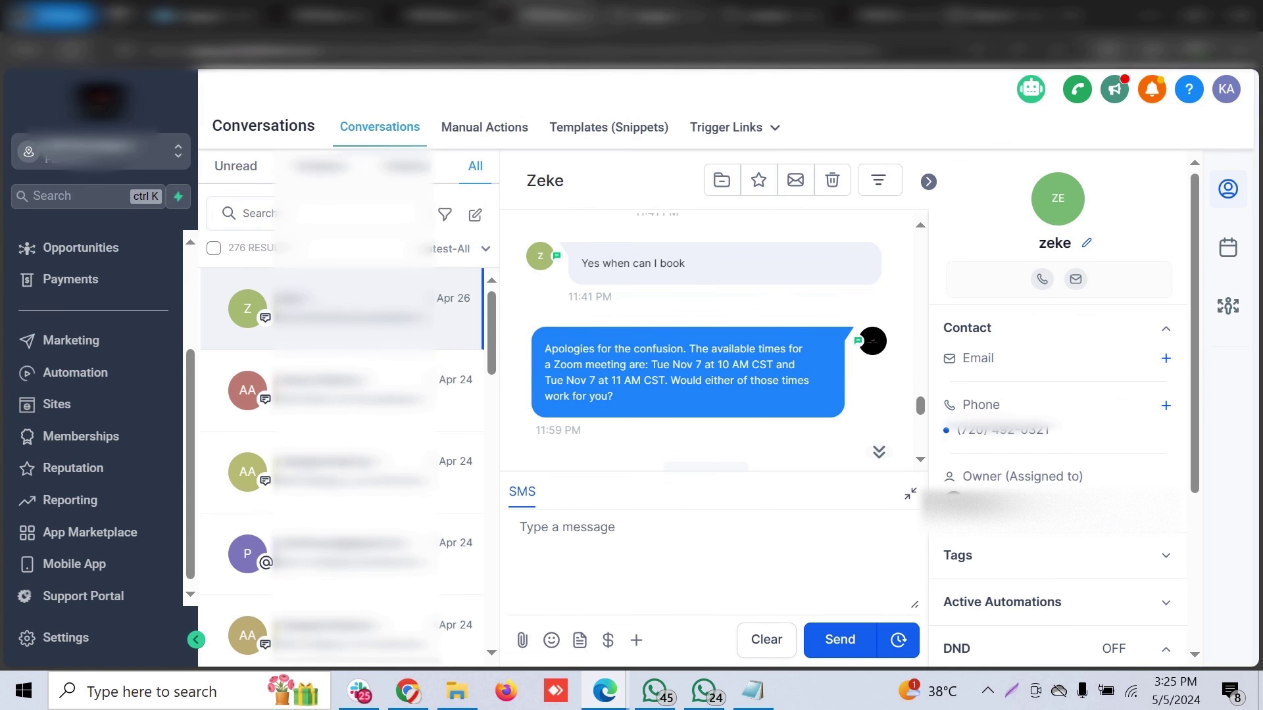
click(437, 16)
click(551, 16)
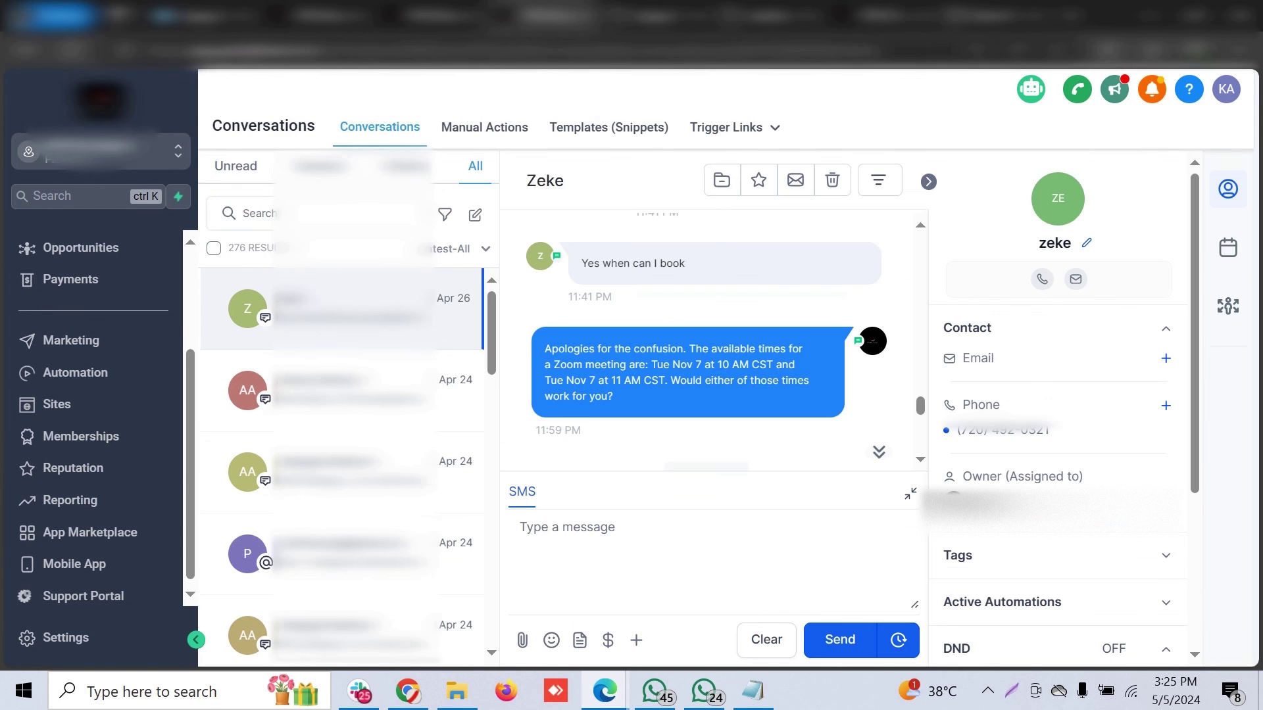
scroll(710, 339, up, 6)
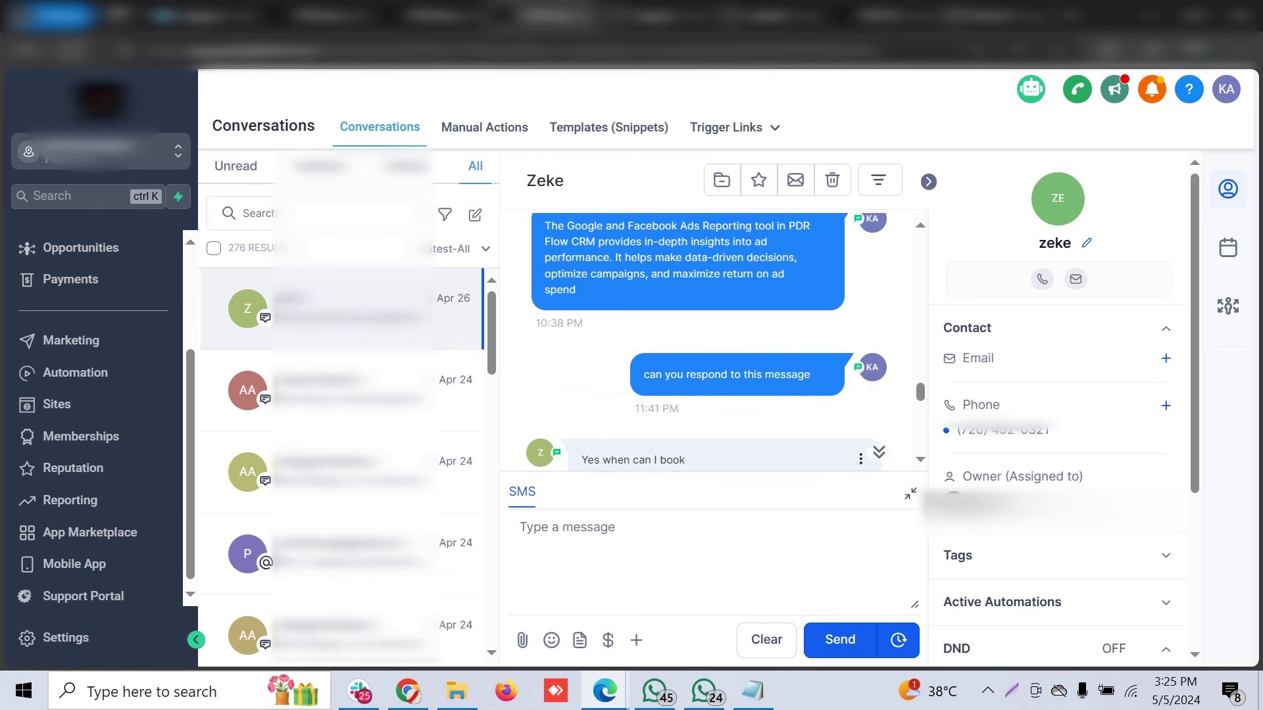
scroll(714, 342, up, 10)
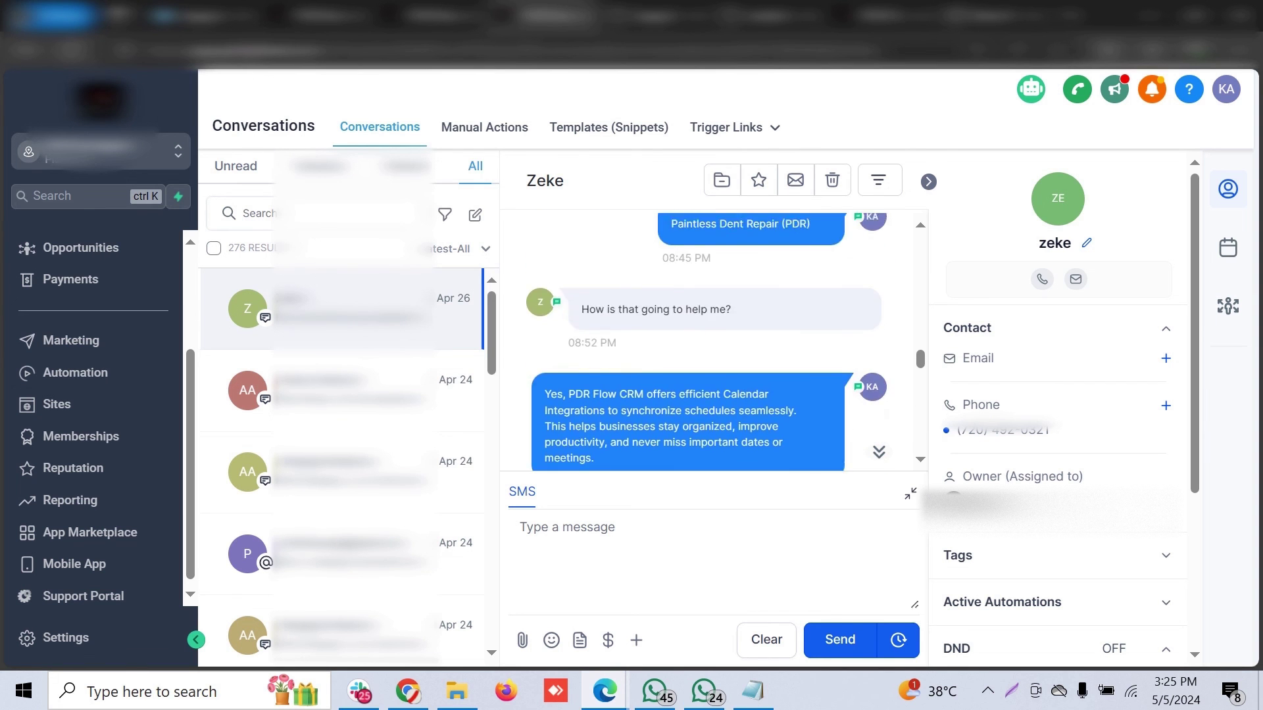
scroll(710, 339, down, 5)
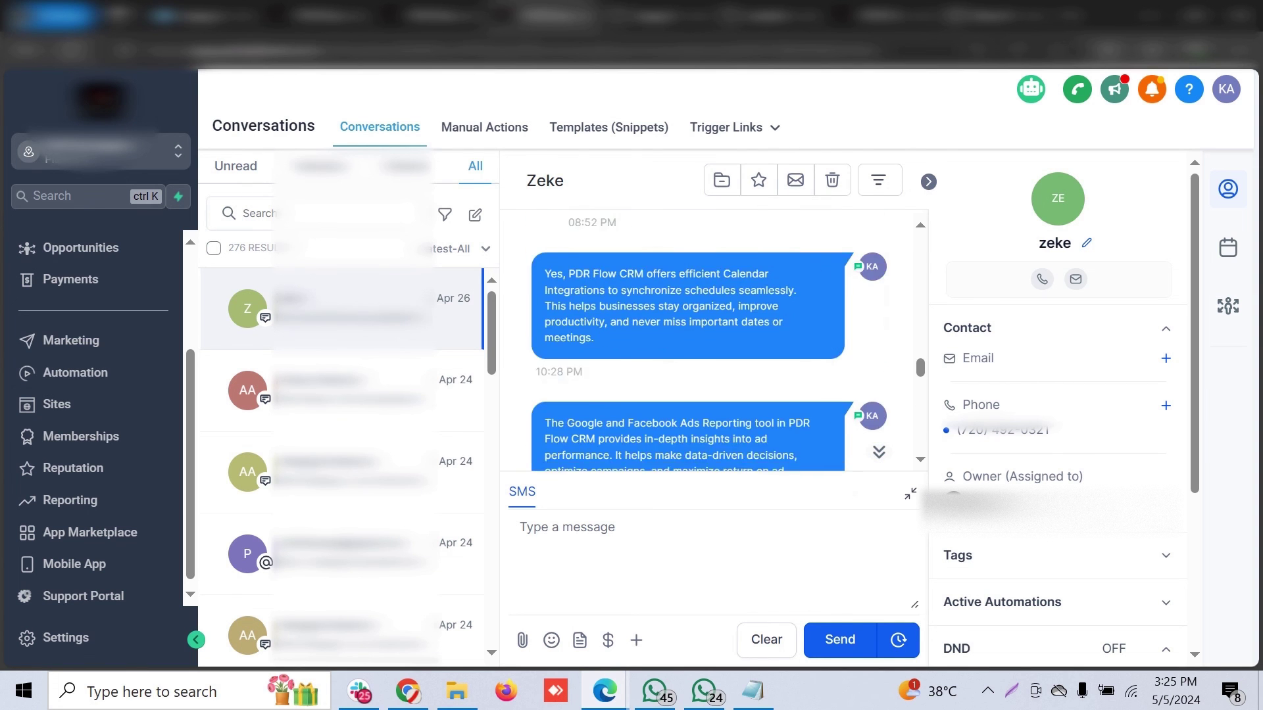
scroll(873, 454, down, 5)
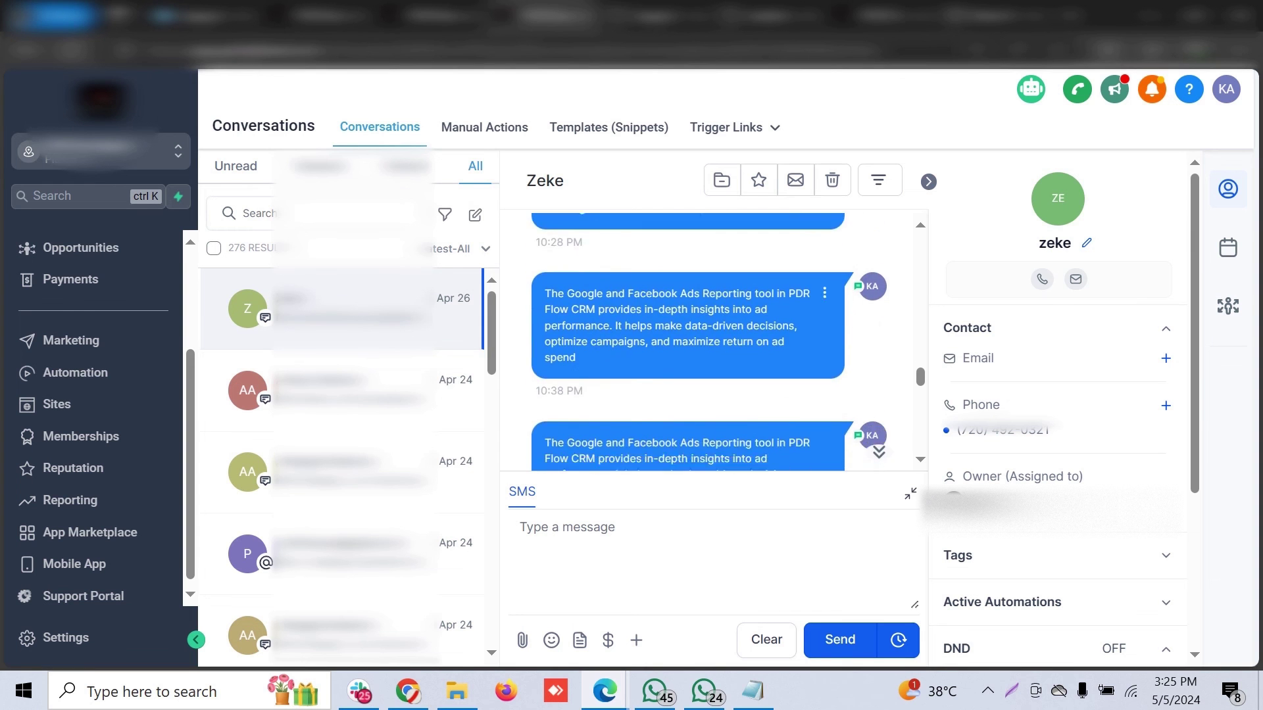
scroll(714, 342, down, 3)
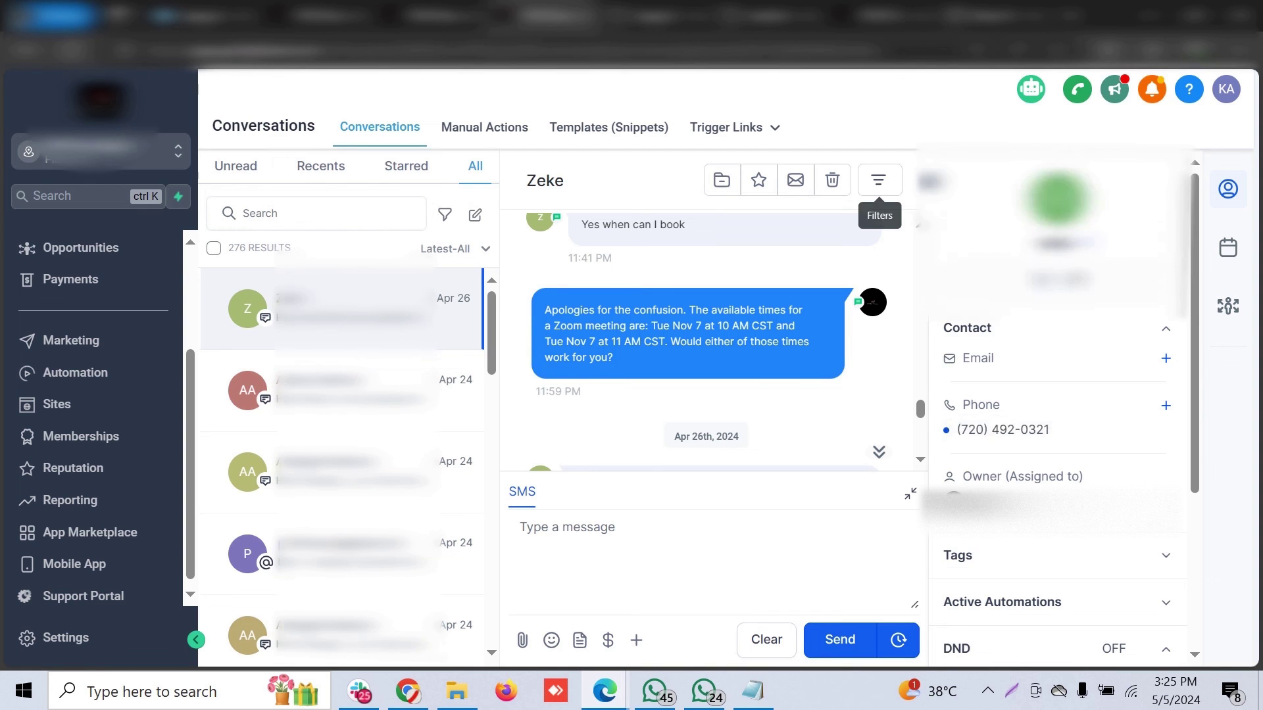
Examine the April 26th reply in the thread and the contact's tags, Active Automations and DND settings
scroll(1059, 408, down, 4)
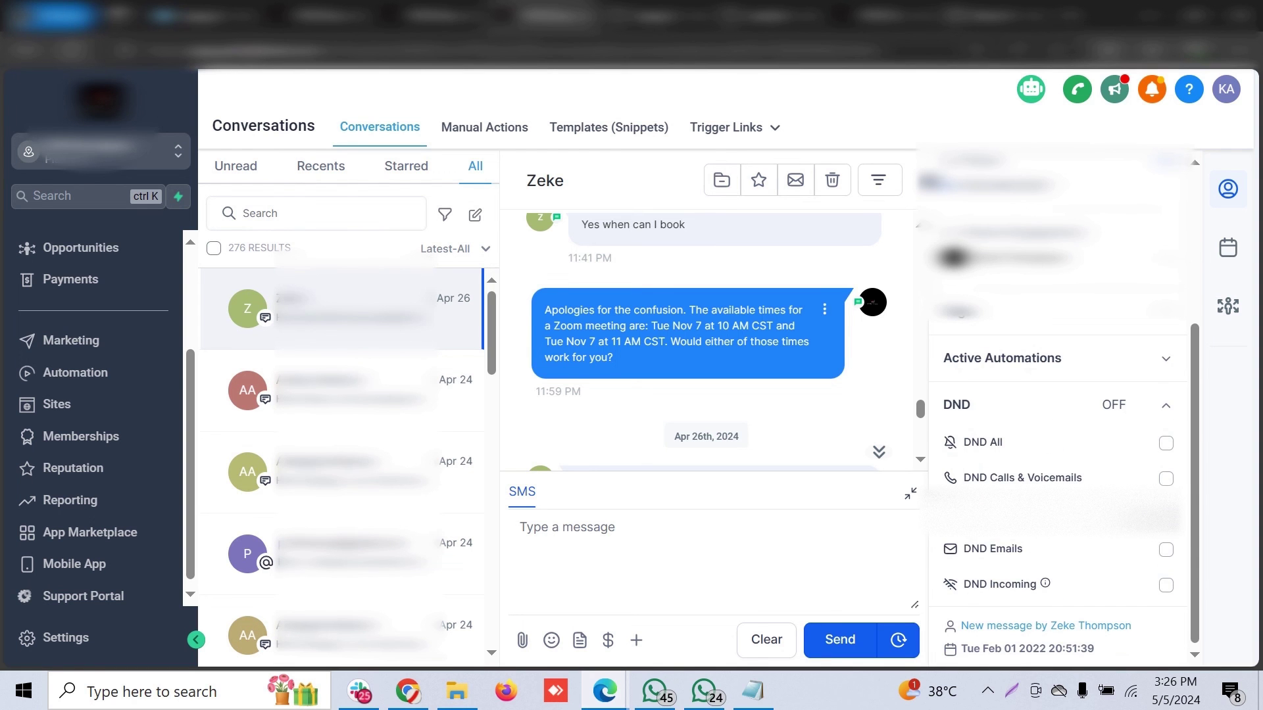
scroll(706, 339, up, 2)
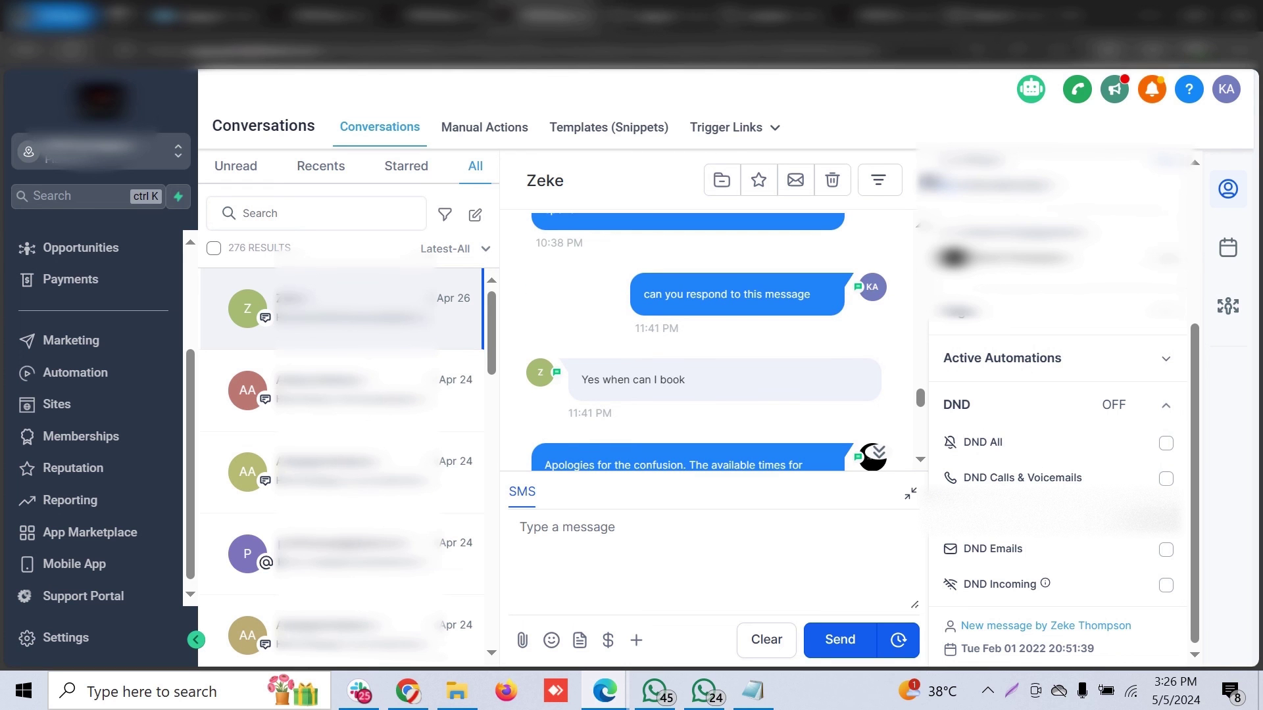
scroll(710, 342, down, 3)
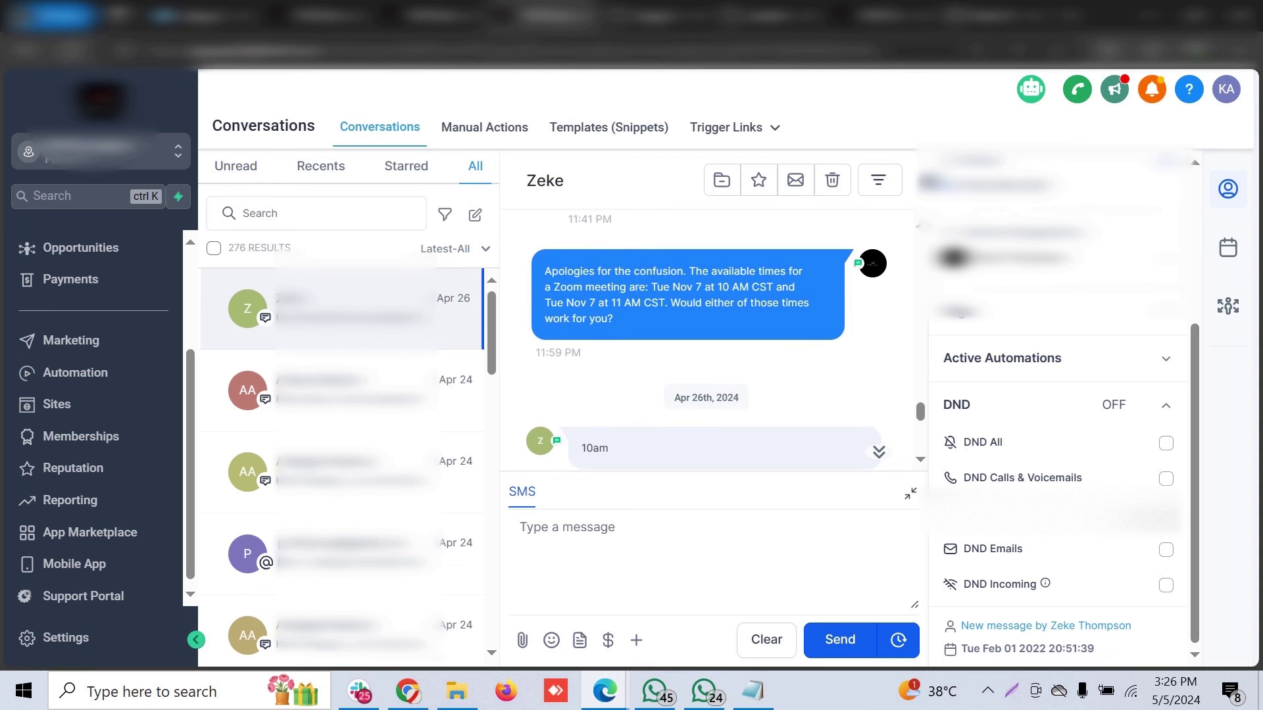
scroll(706, 342, down, 1)
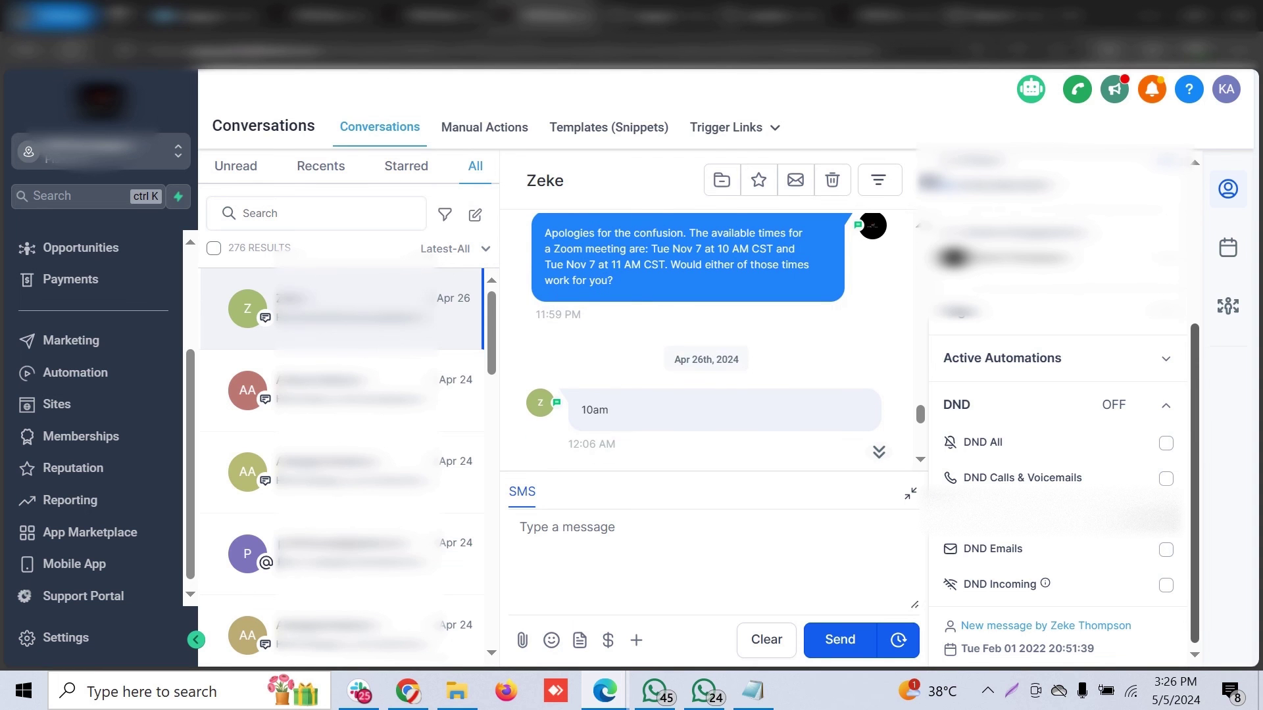
scroll(1059, 487, up, 1)
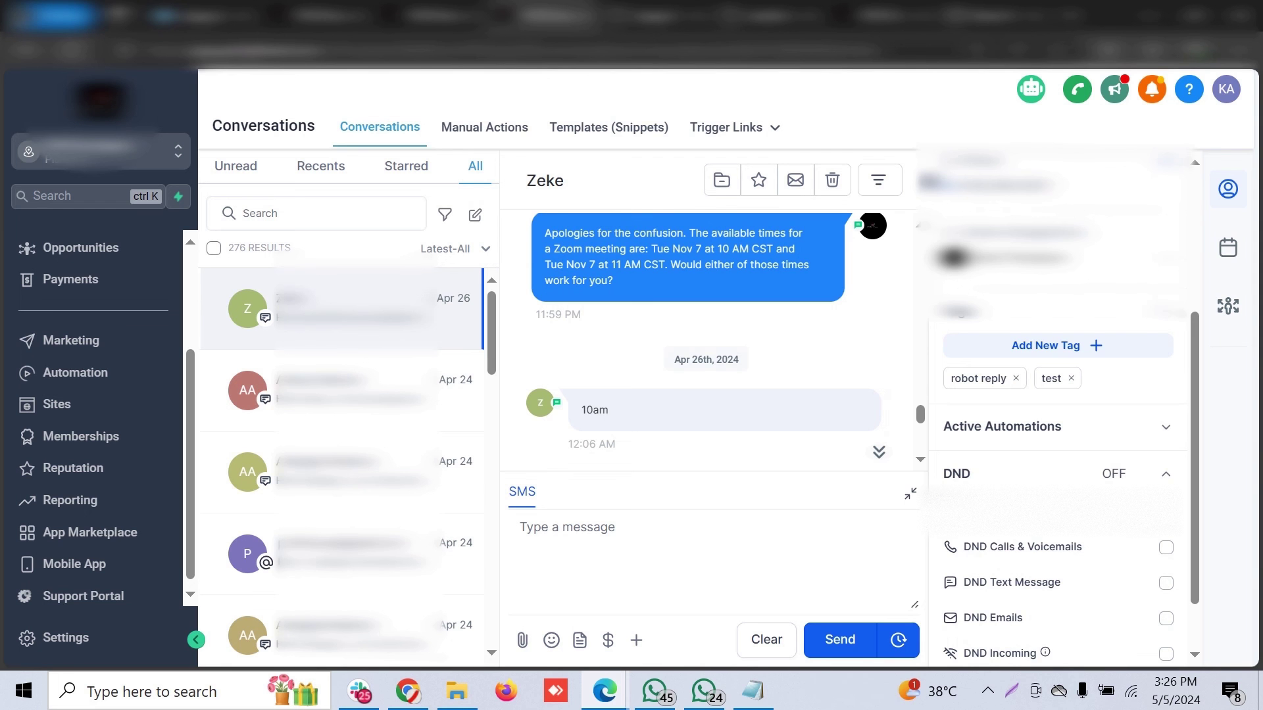
scroll(1059, 461, down, 1)
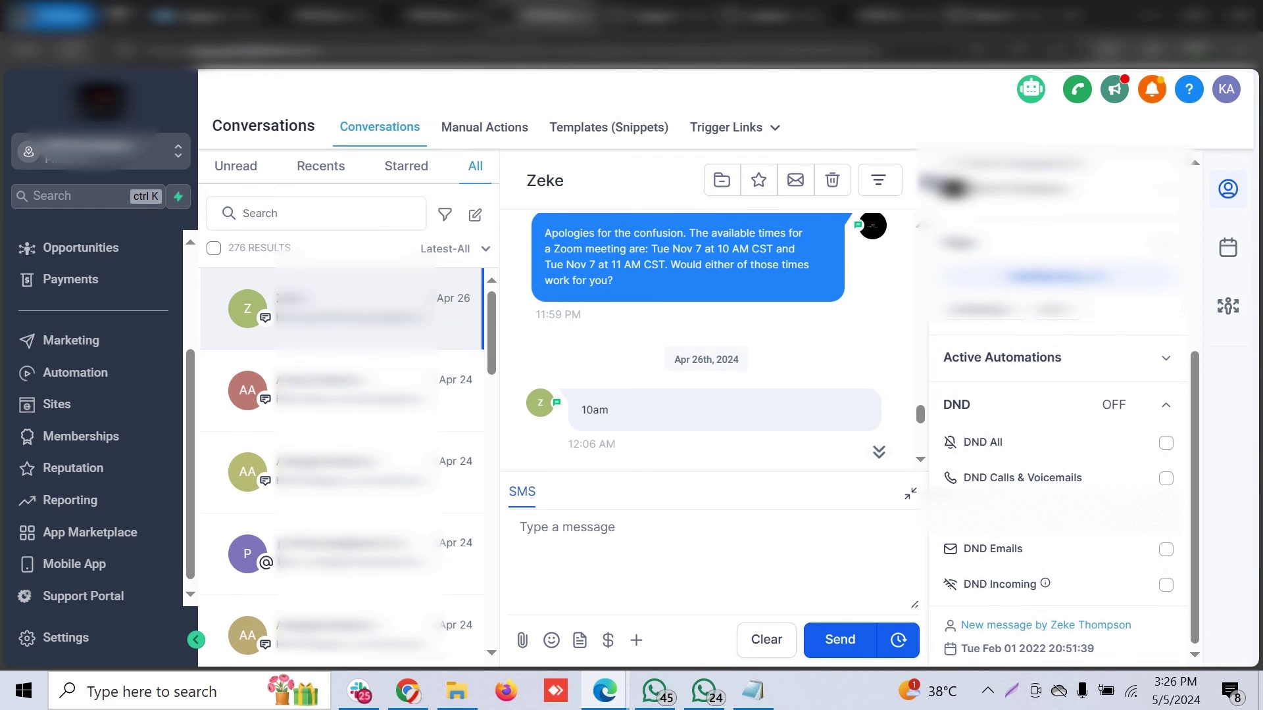
scroll(1059, 408, up, 5)
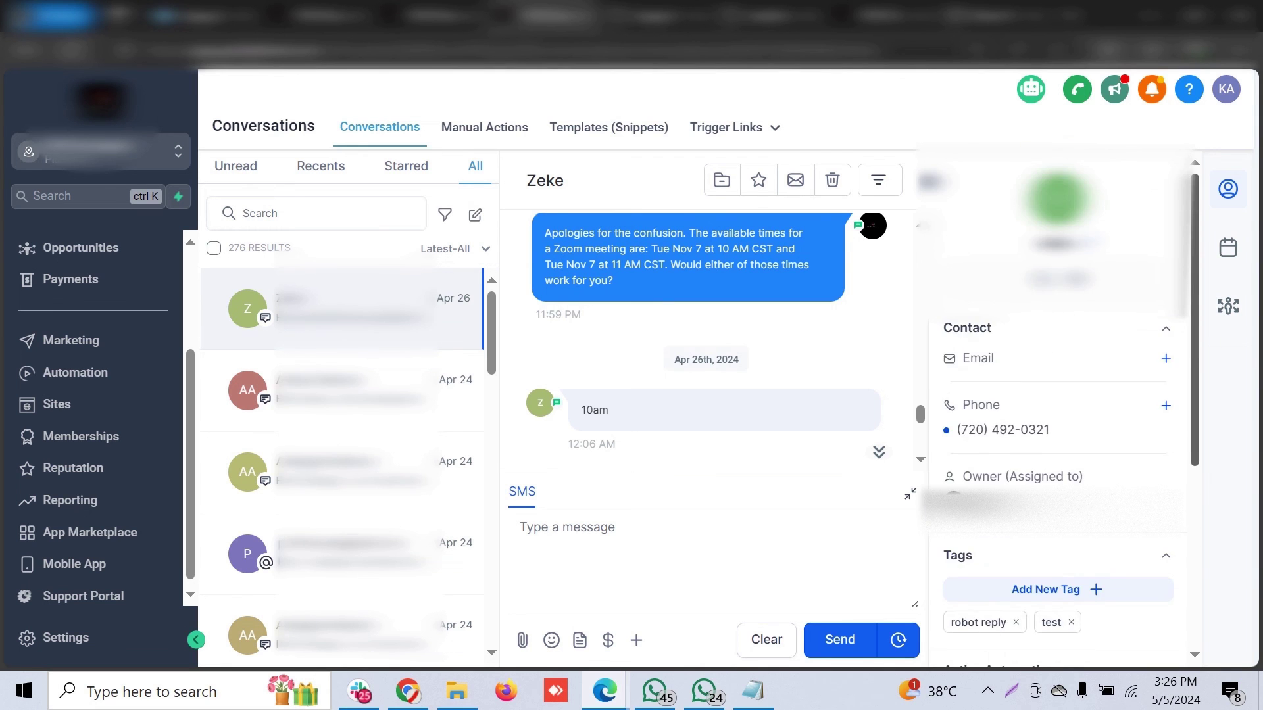
scroll(1059, 408, down, 4)
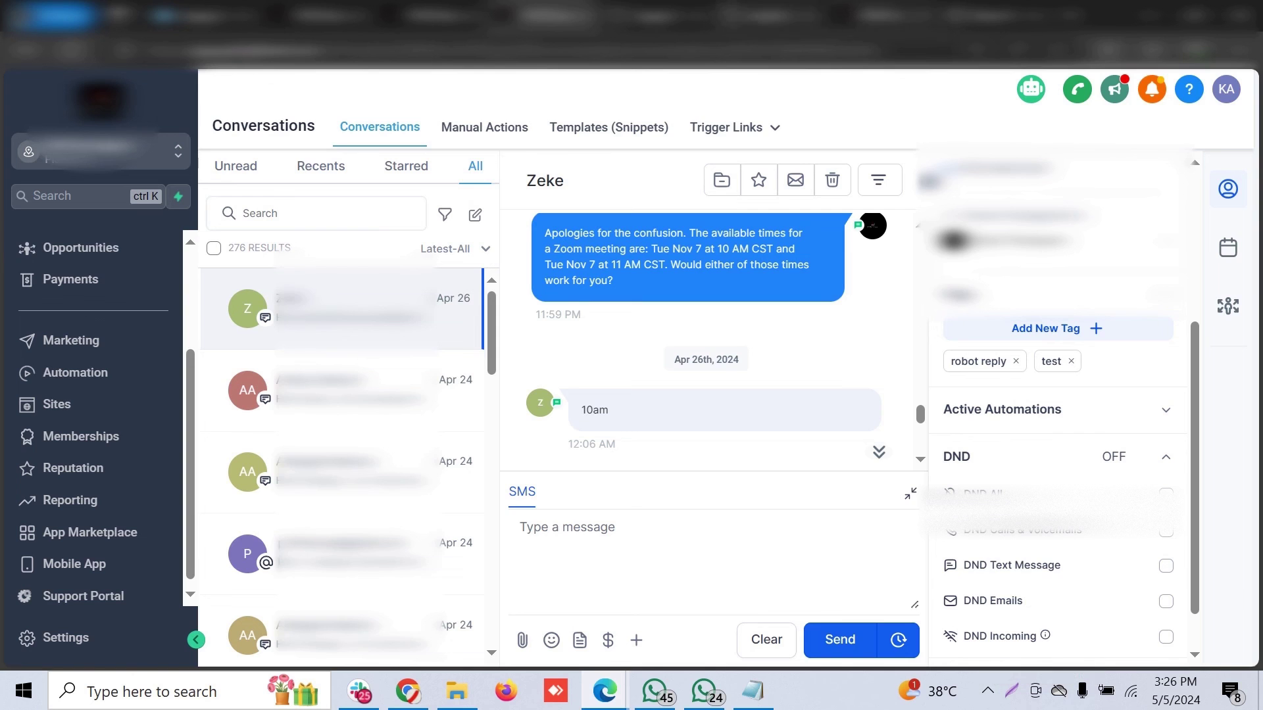
Return to the opened folder's workflow list in Automation
click(768, 14)
click(652, 15)
click(547, 15)
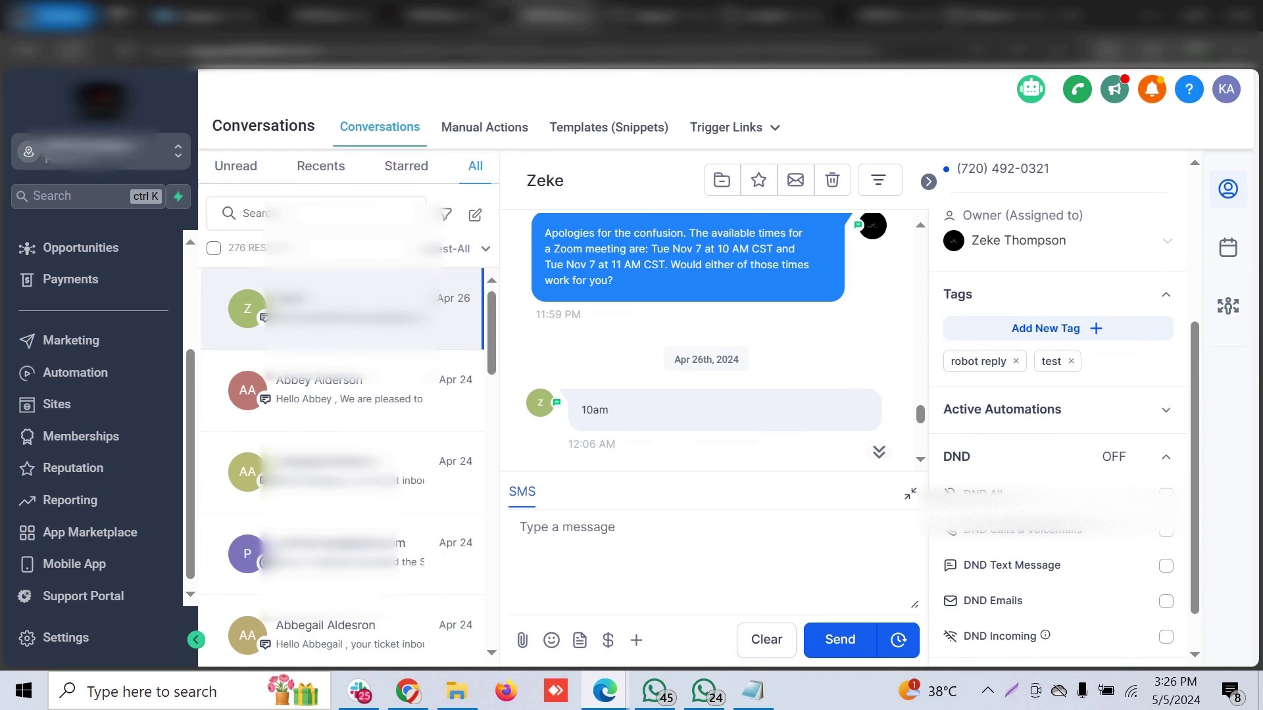
click(434, 15)
key(ctrl+shift+Tab)
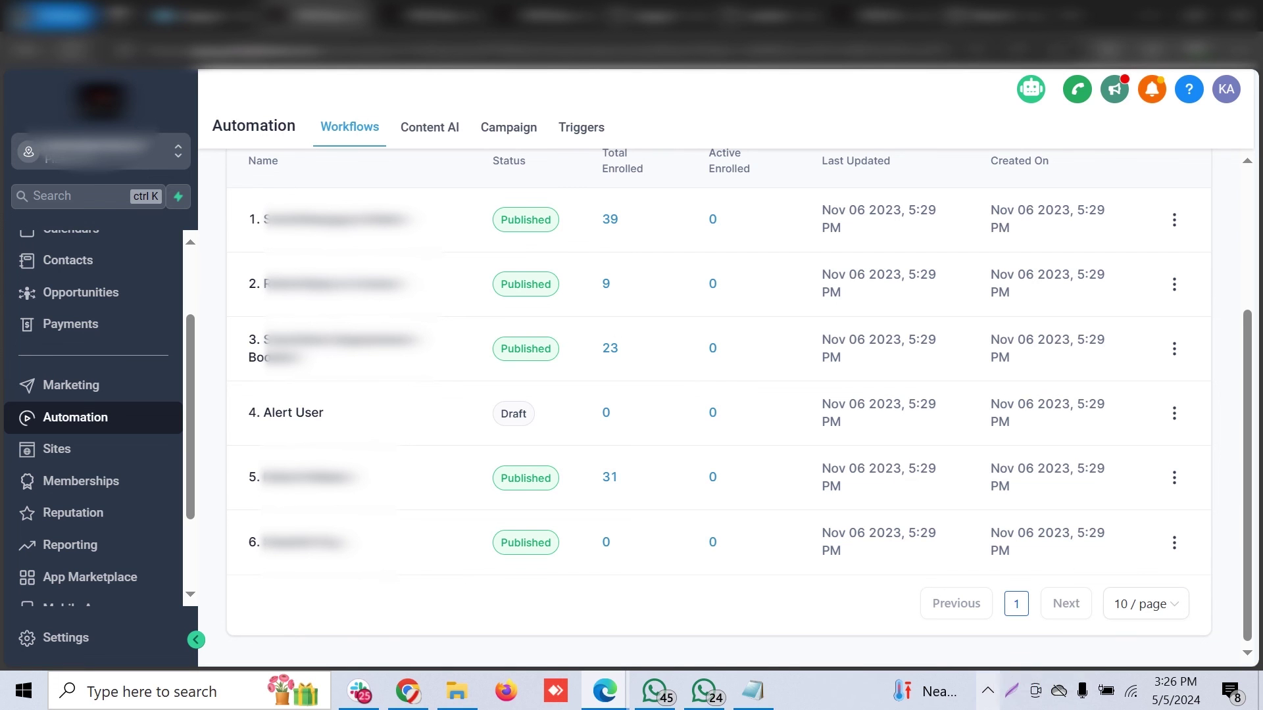
Check the Bot Status options on the test contact's record and close the list without choosing another
click(987, 691)
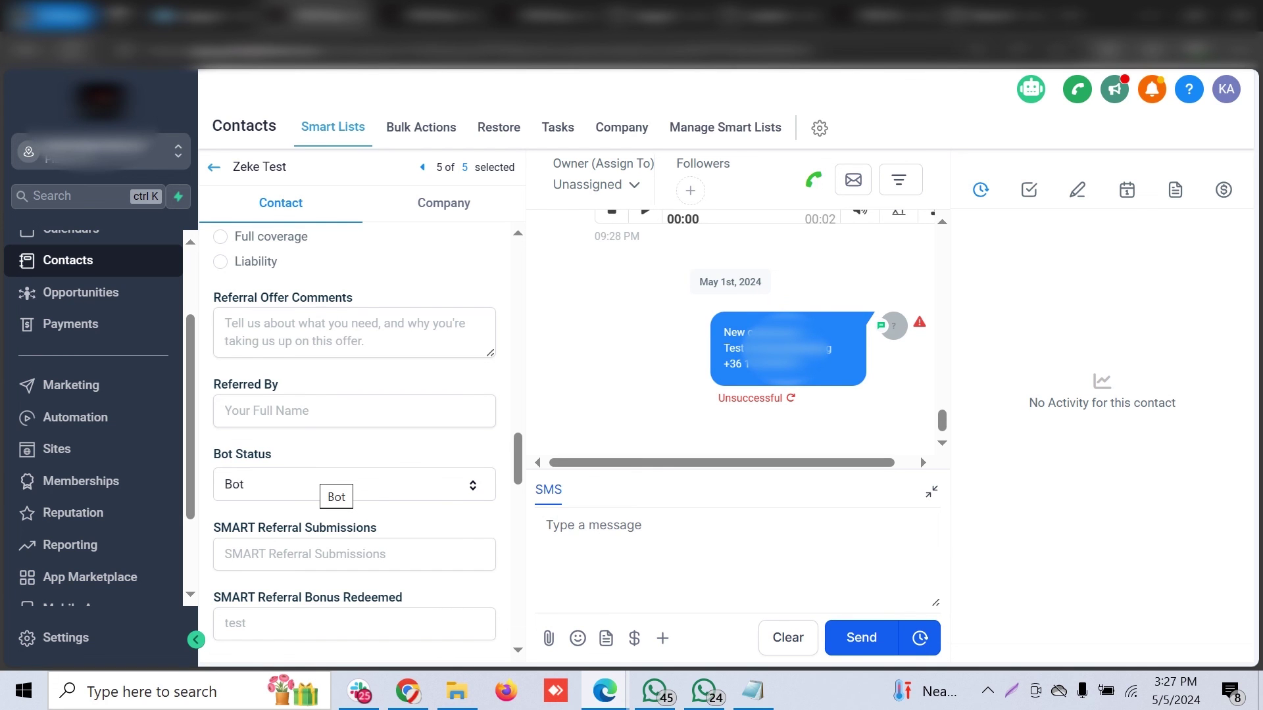
click(331, 485)
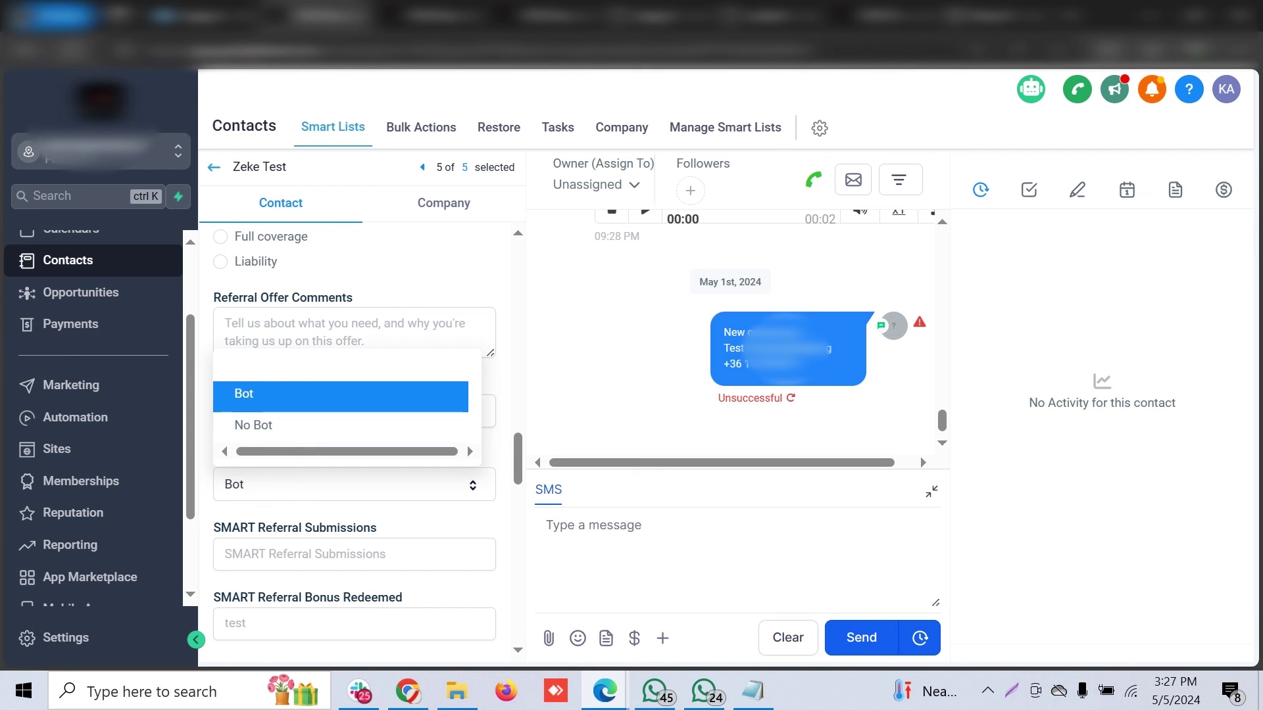
key(Escape)
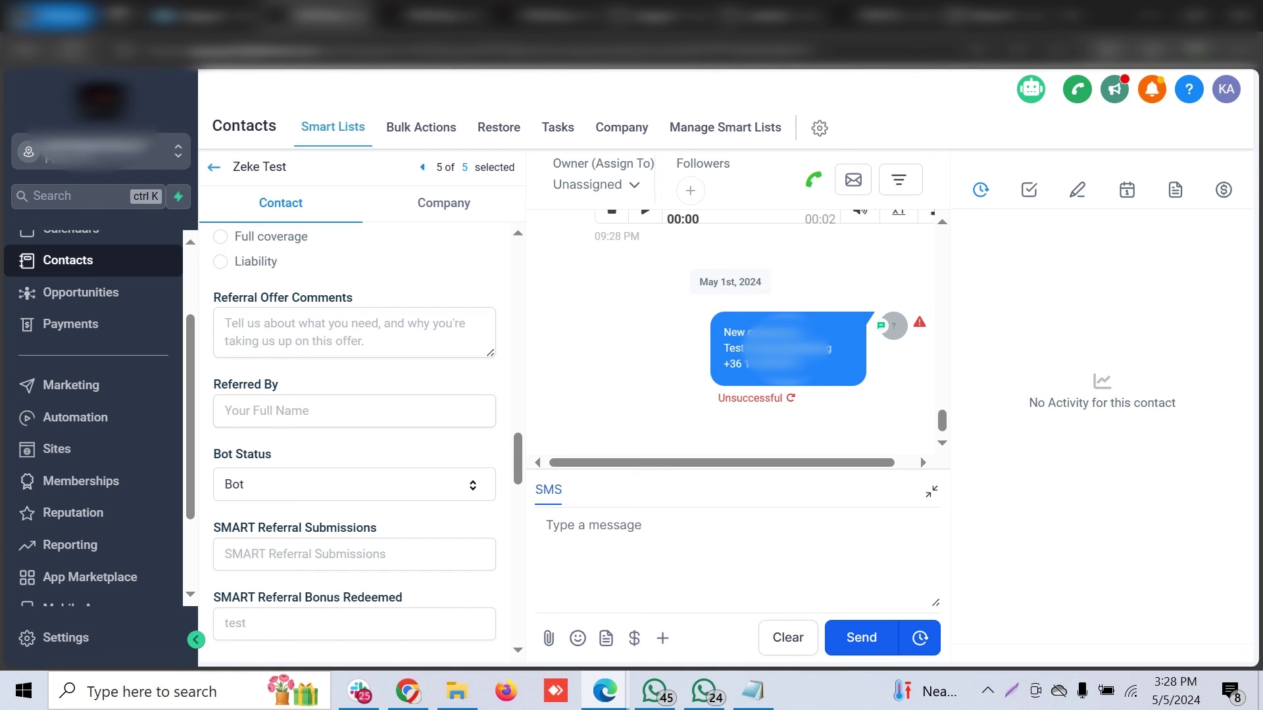
click(987, 691)
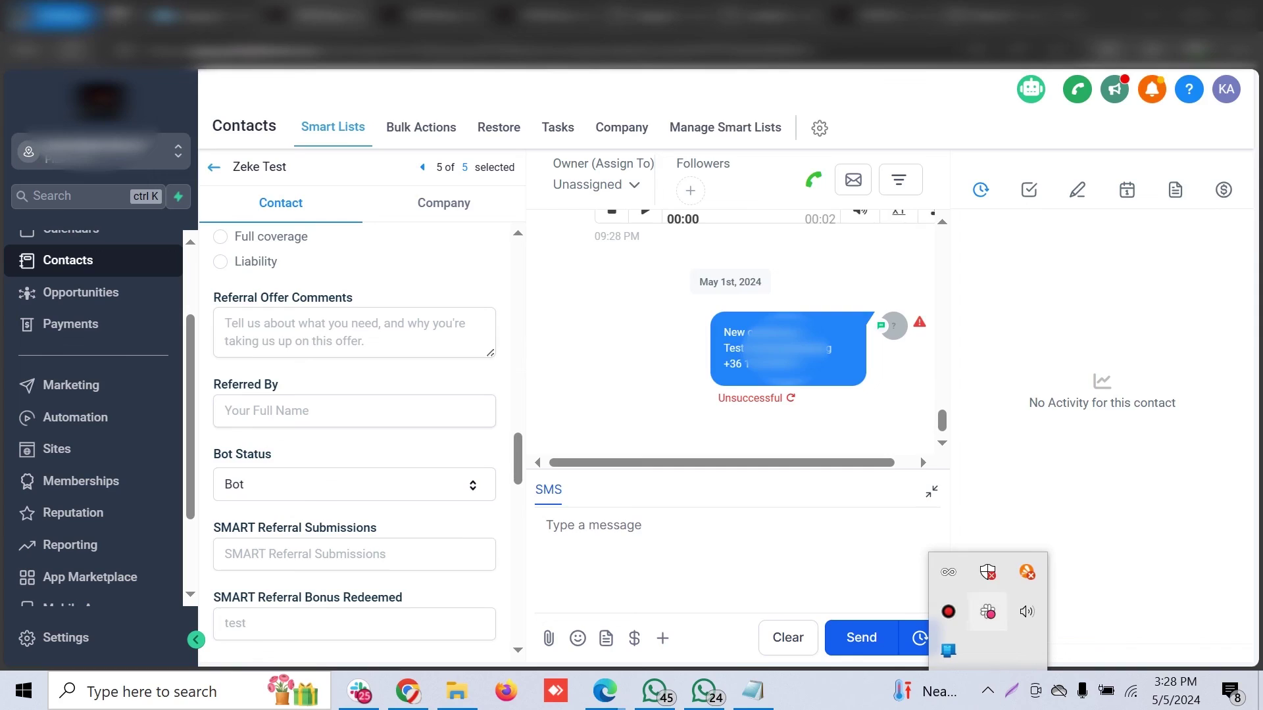
click(987, 612)
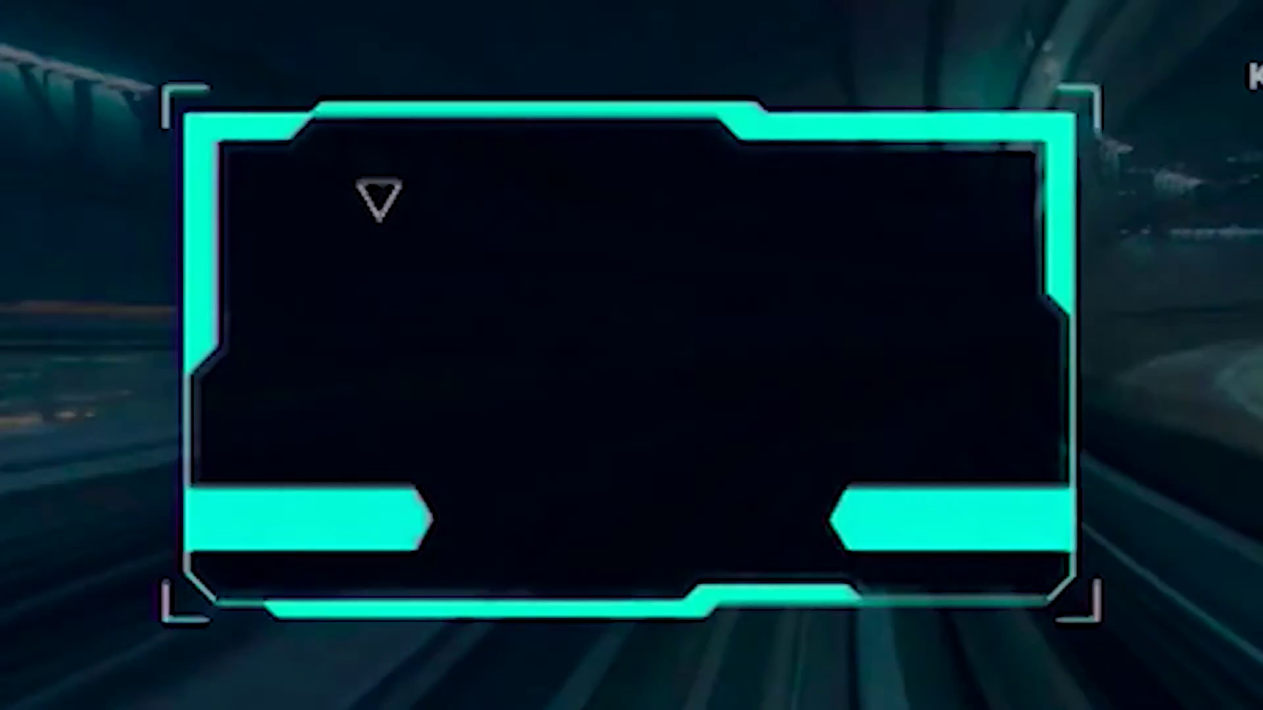